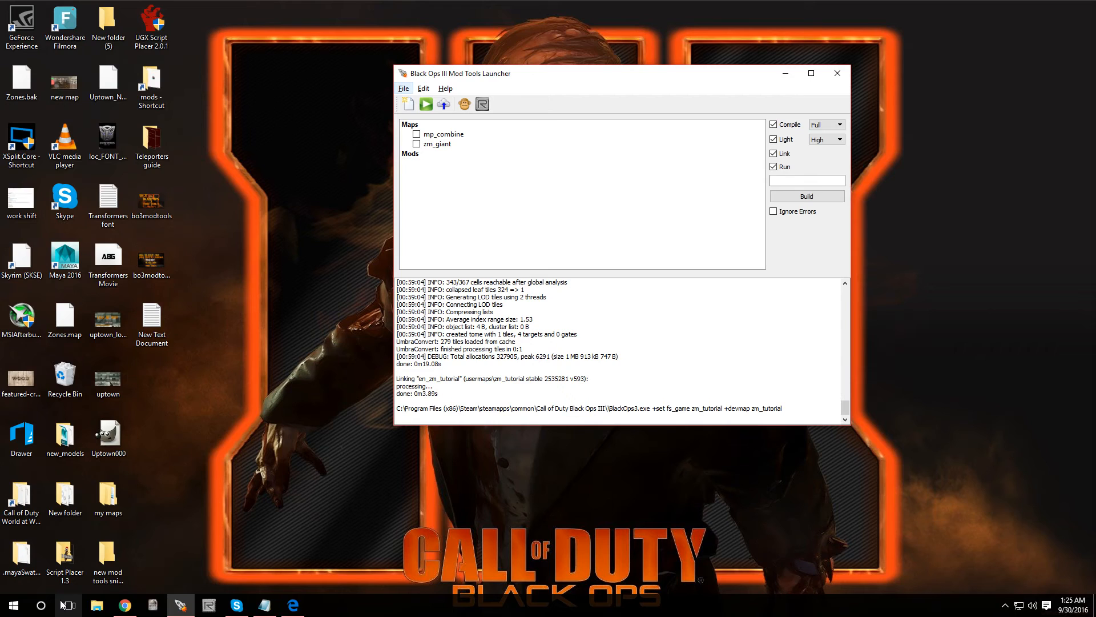
- Create a new map named zm_blank from the ZM Mod Level template
click(404, 90)
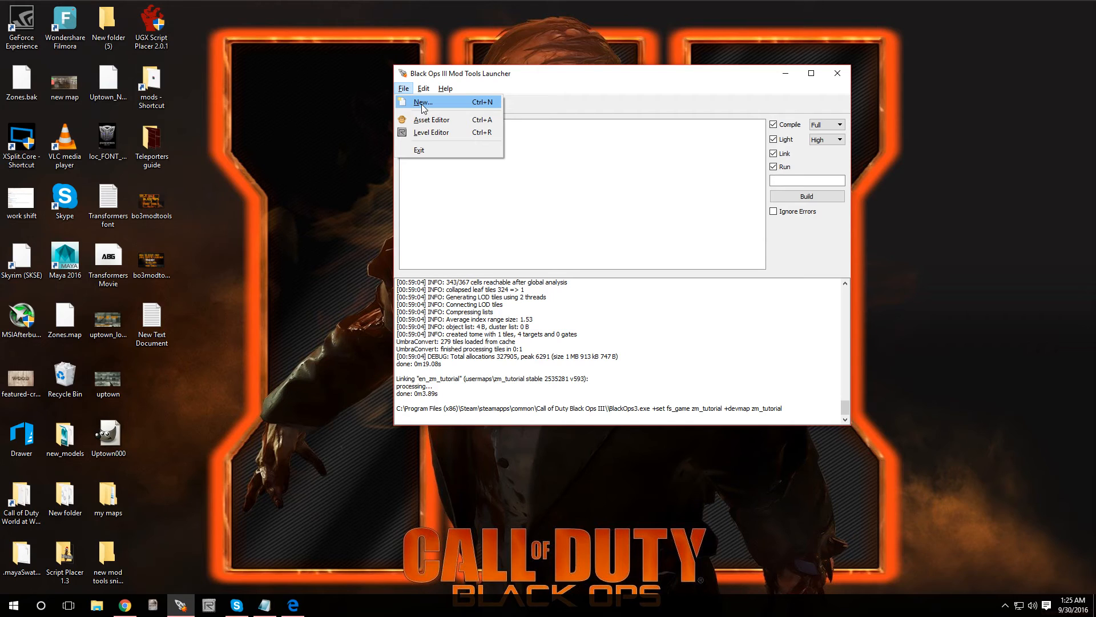
click(422, 104)
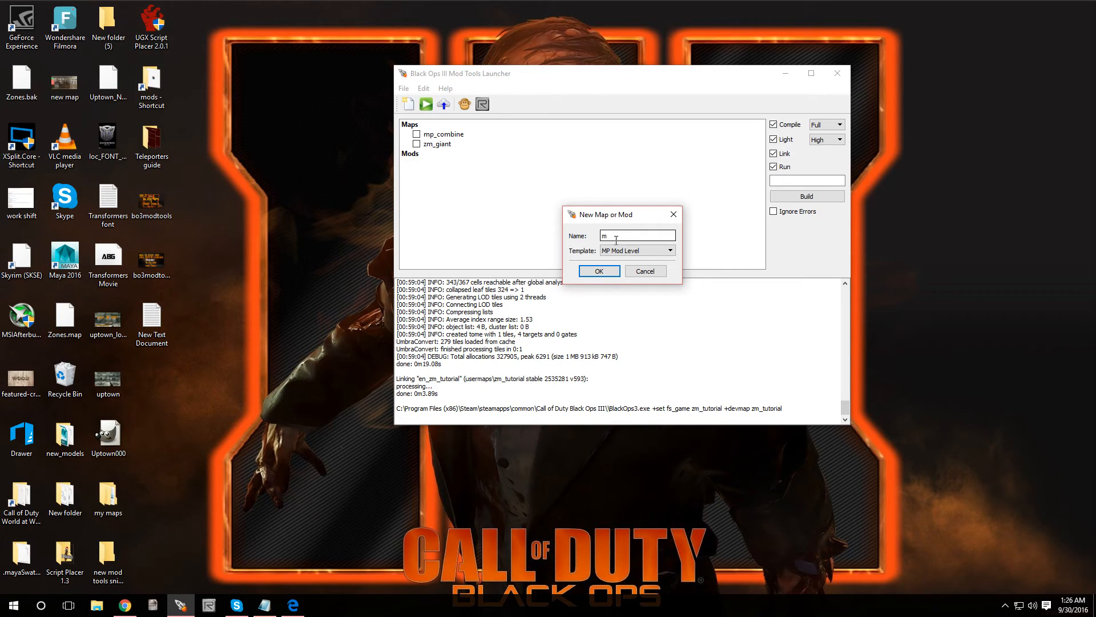
text(zm_black)
key(BackSpace)
key(BackSpace)
text(n)
click(611, 252)
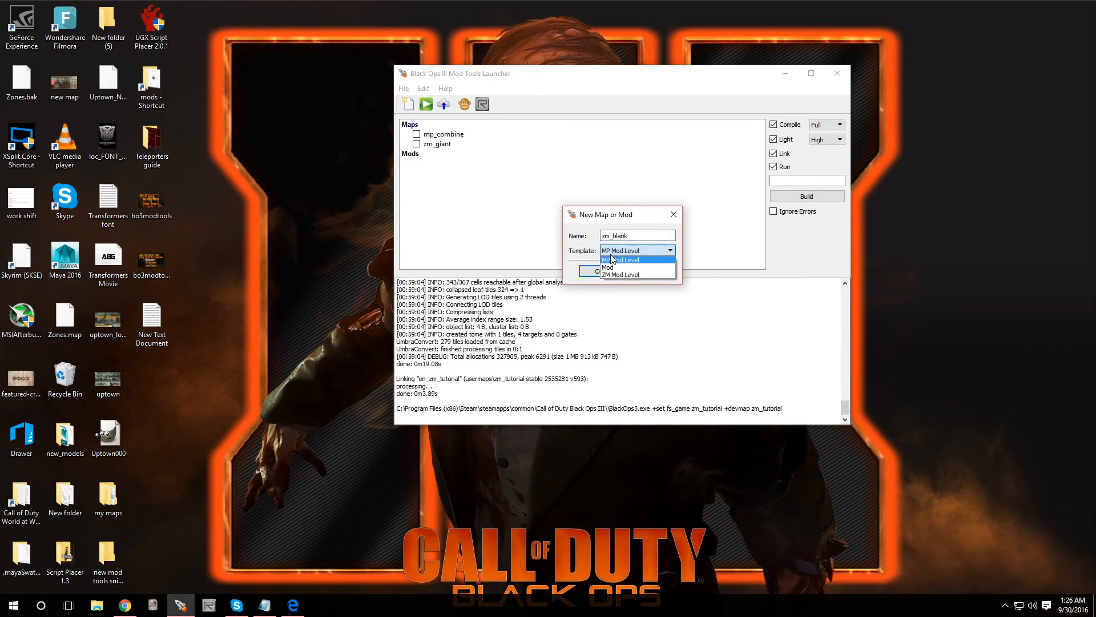
click(616, 274)
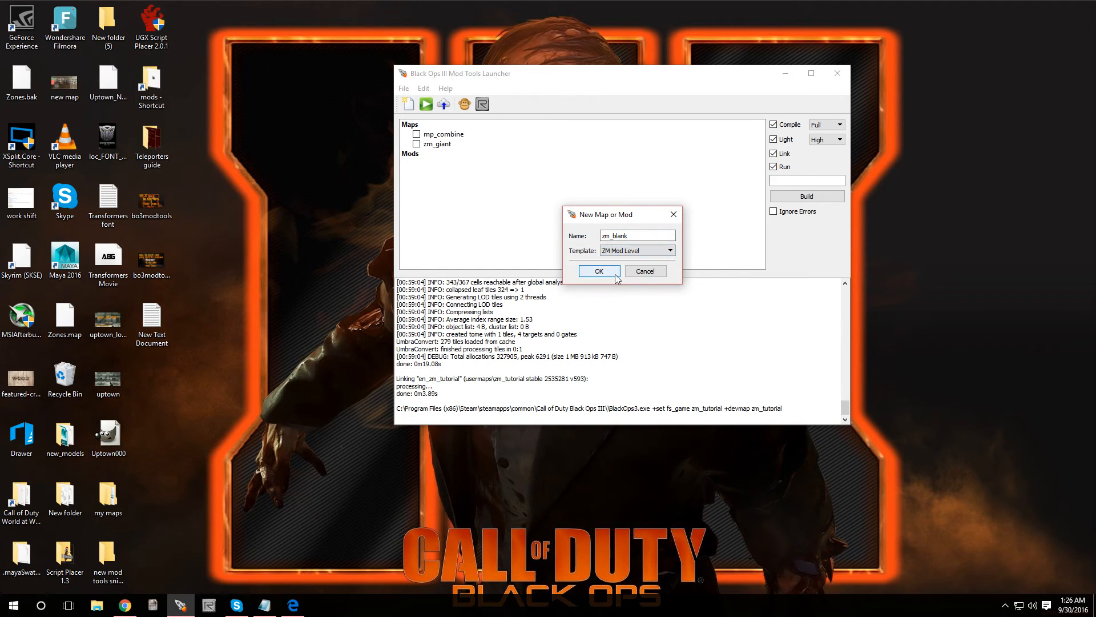
click(599, 273)
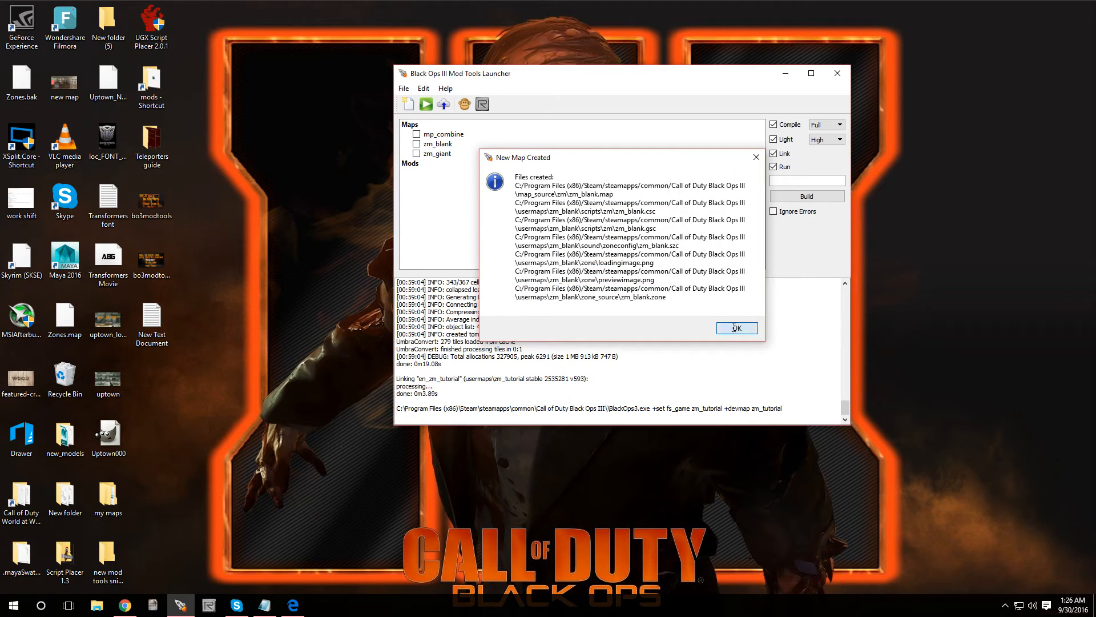
click(737, 328)
- Tick the zm_blank map in the launcher's list and open it in Radiant
click(416, 144)
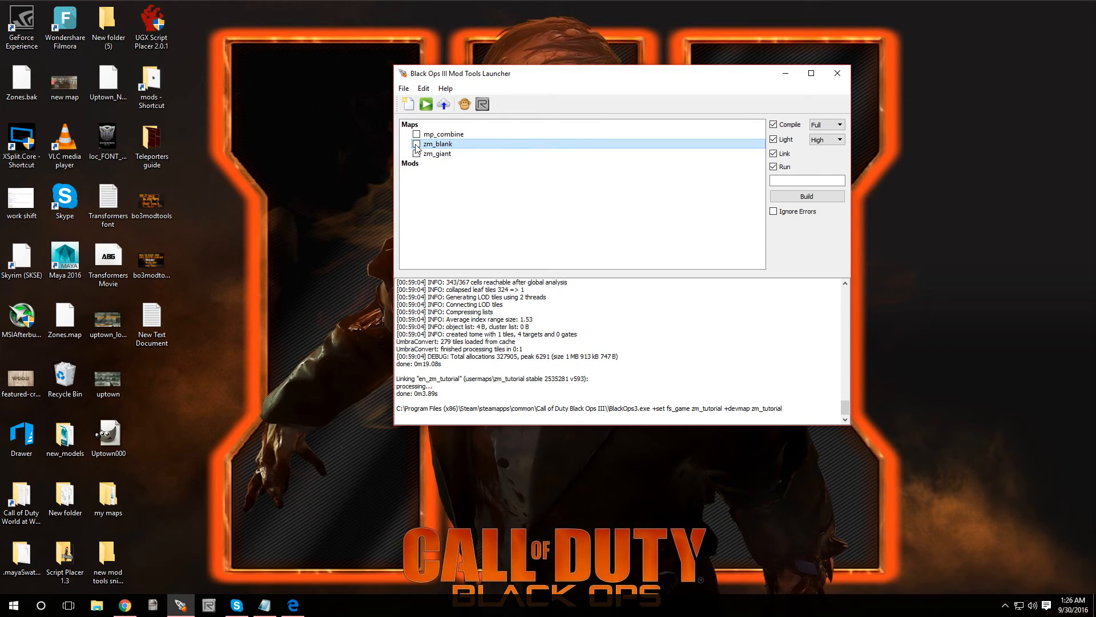
right_click(446, 146)
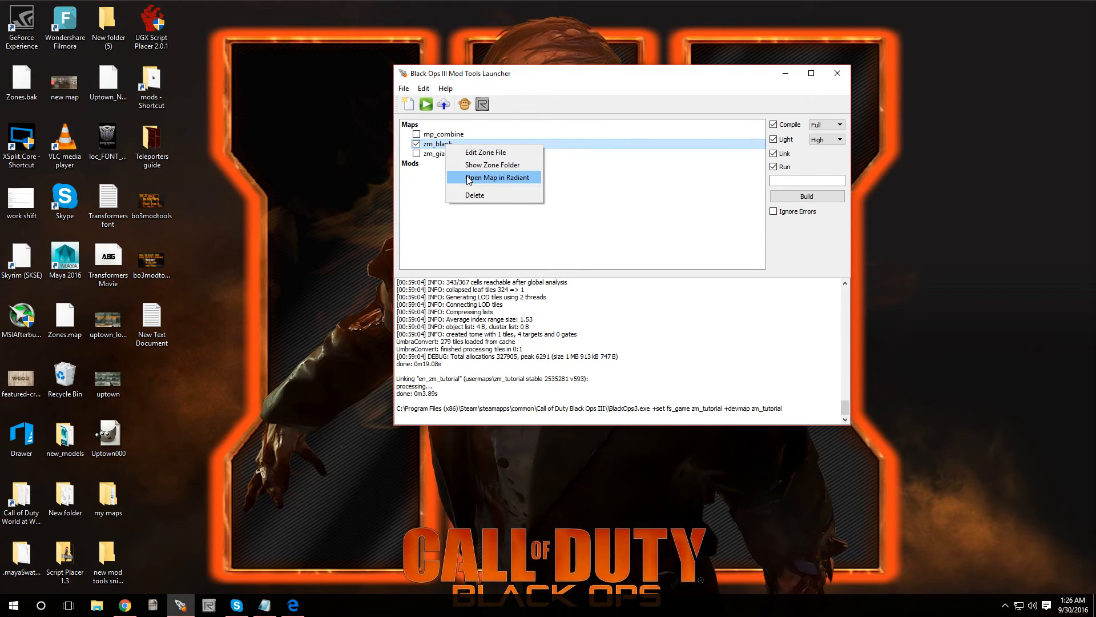
click(469, 178)
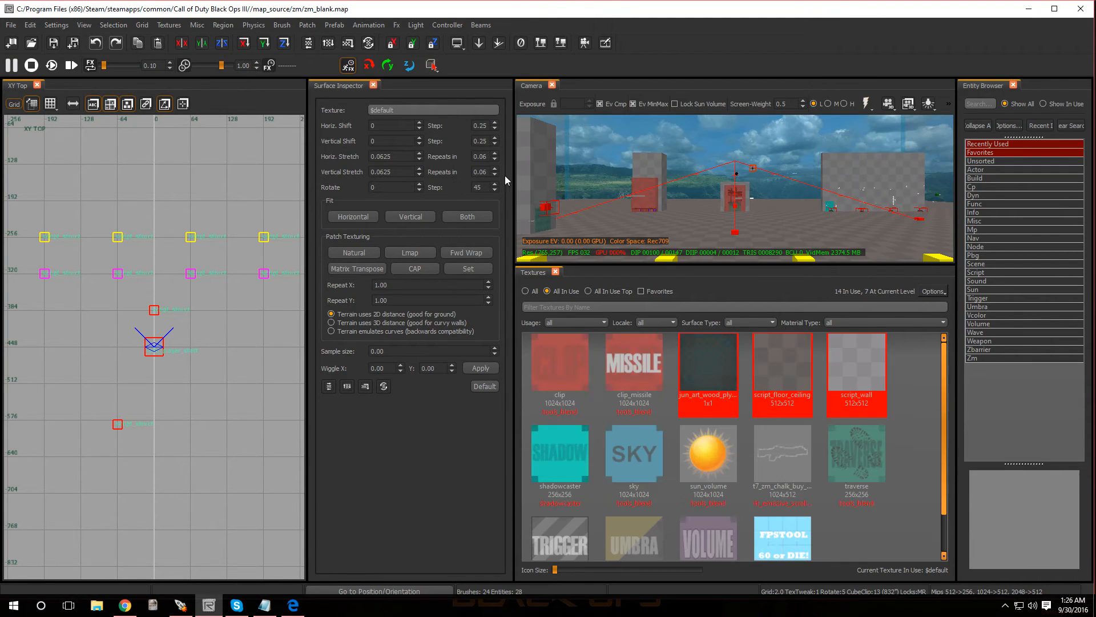
- Close the texture browser, the surface inspector and the entity browser to enlarge the camera view
click(555, 272)
click(374, 85)
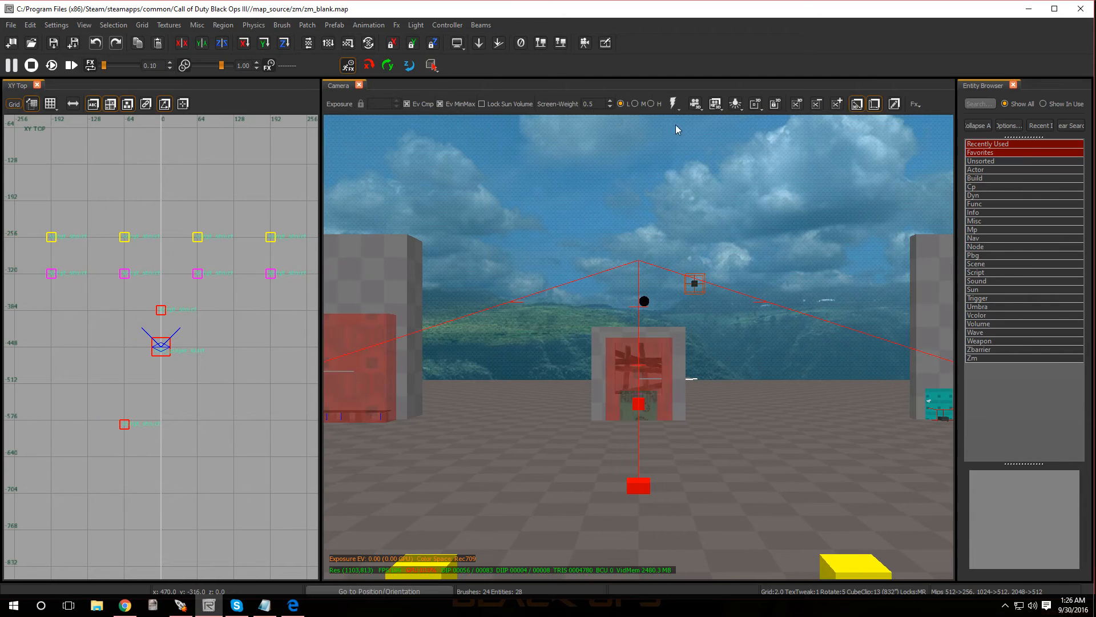
click(1014, 85)
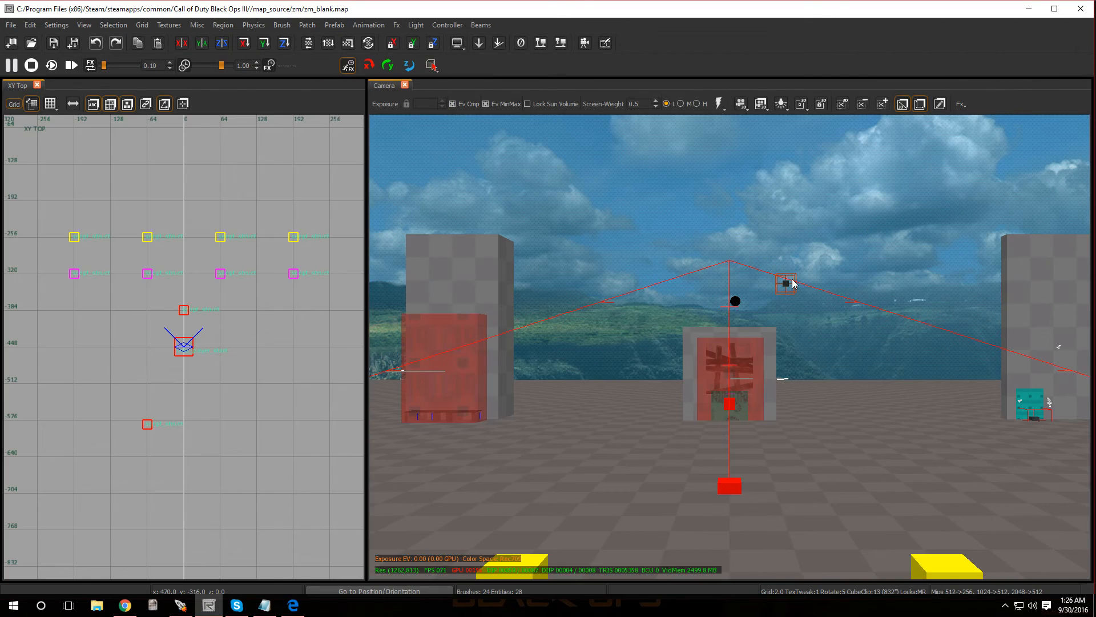
- Select everything in the default template map and delete it
mouse_move(646, 361)
right_down()
mouse_move(400, 354)
mouse_move(845, 363)
mouse_move(667, 364)
right_up()
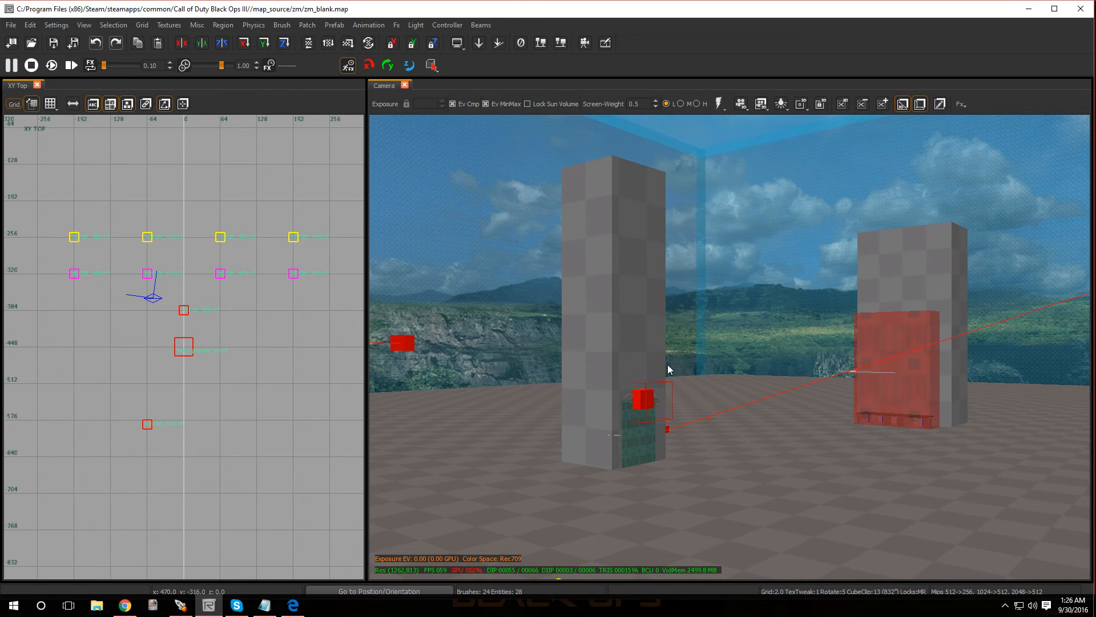
key(ctrl+a)
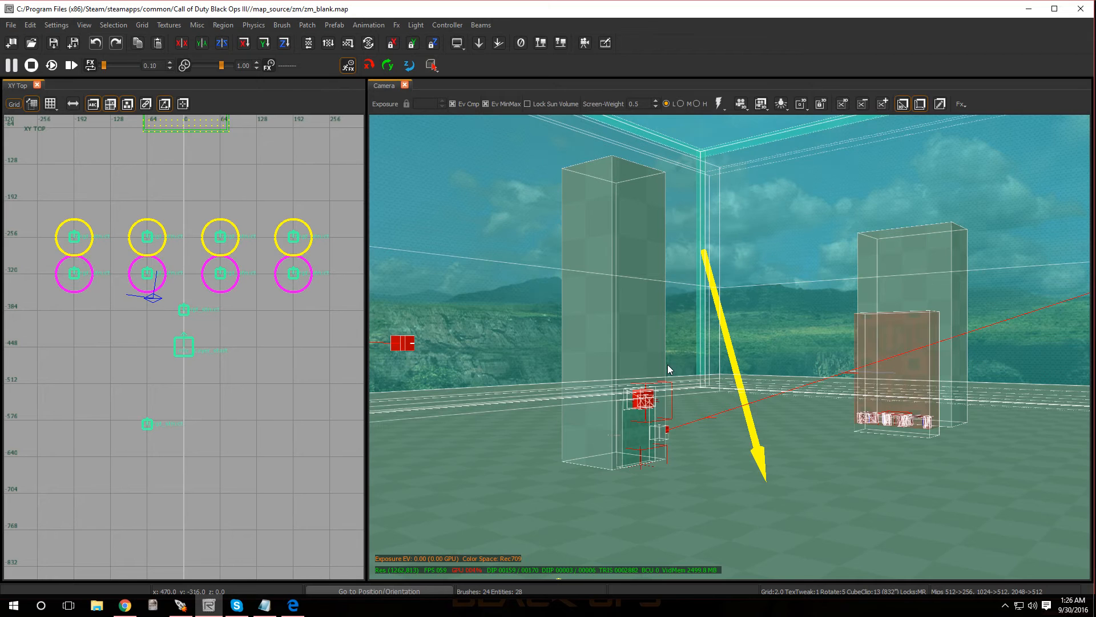
key(Delete)
- Set the grid size to 8
scroll(171, 371, down, 5)
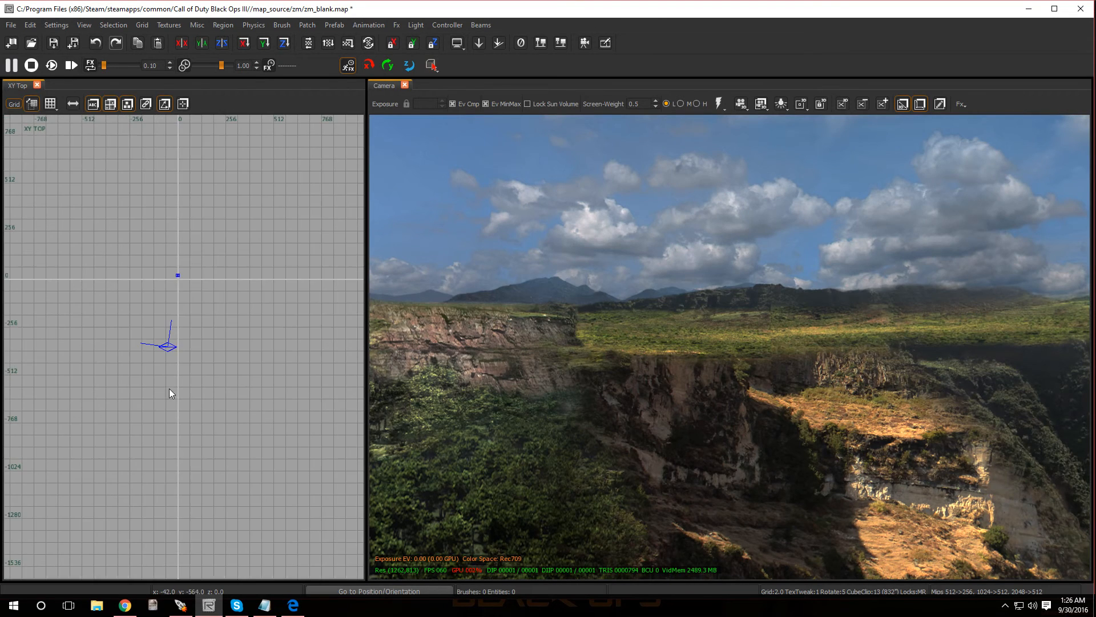
scroll(176, 276, up, 6)
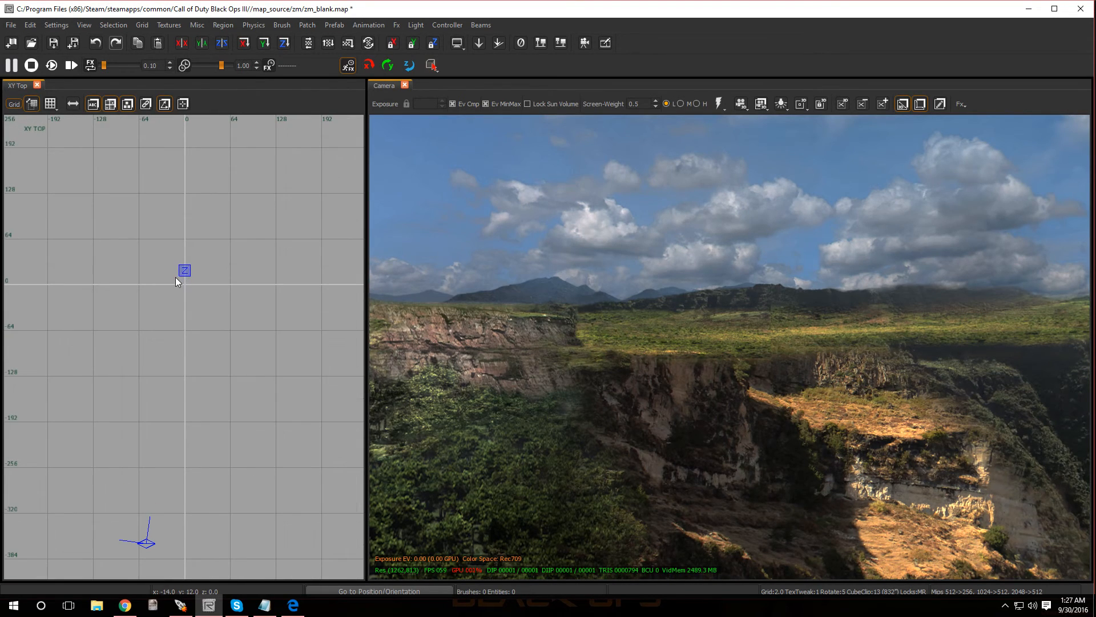
click(51, 105)
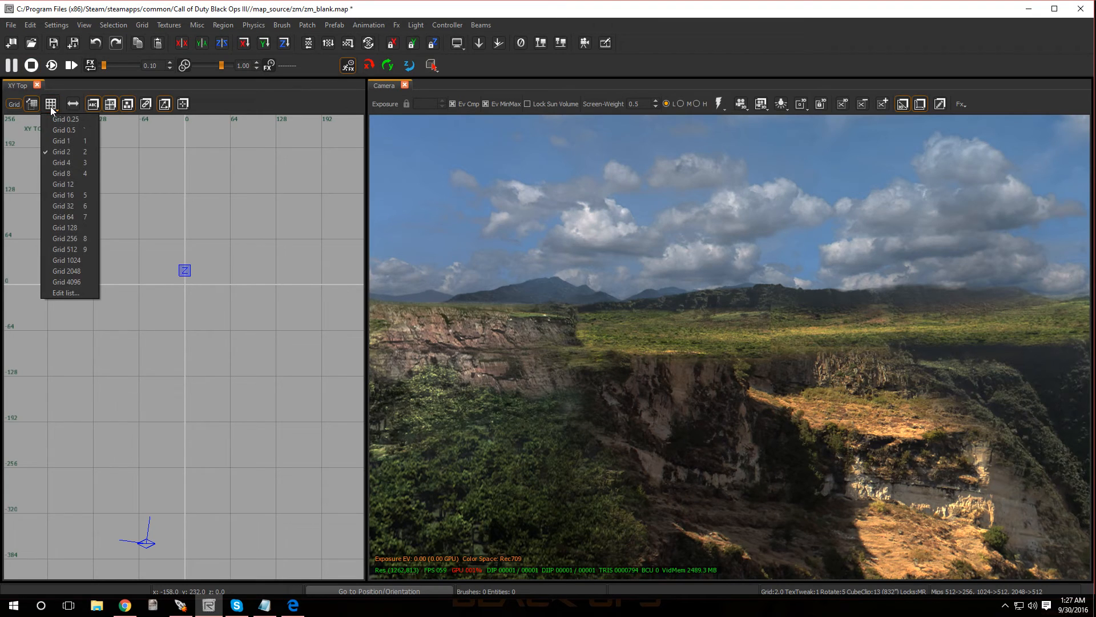
click(80, 173)
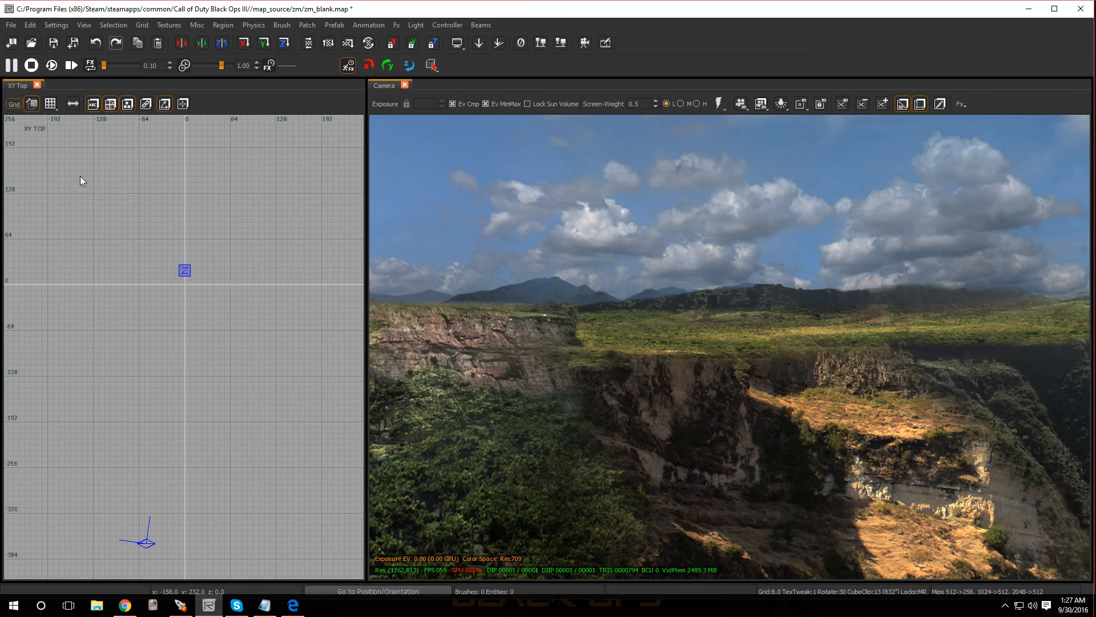
- Draw a floor brush around the origin in the top view, sized 648 by 512 units
scroll(172, 294, down, 4)
scroll(156, 277, up, 5)
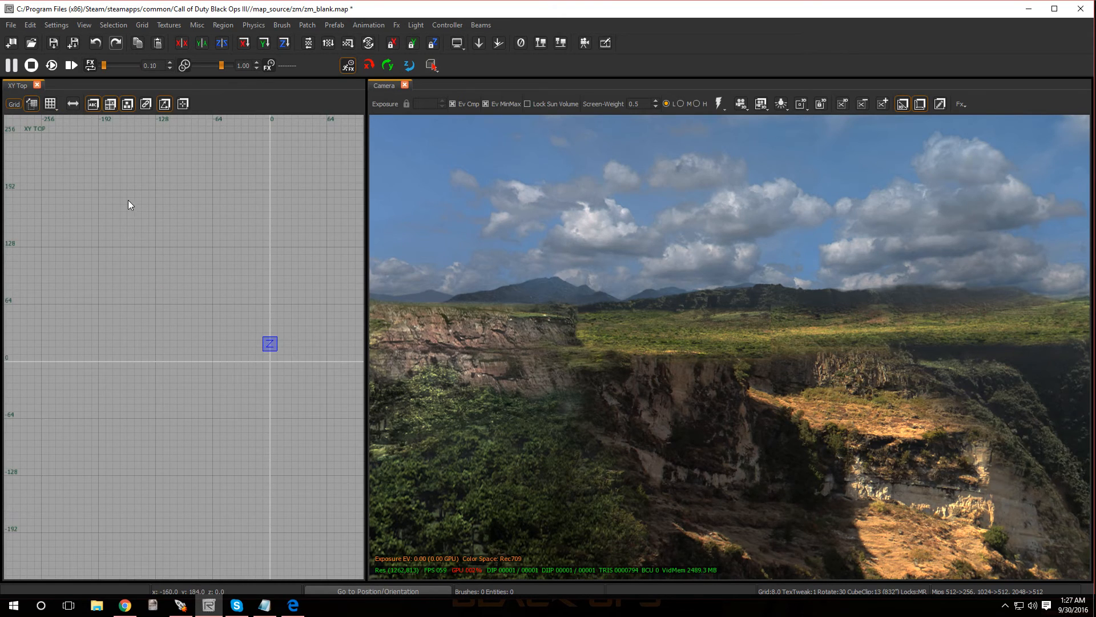
scroll(54, 228, down, 3)
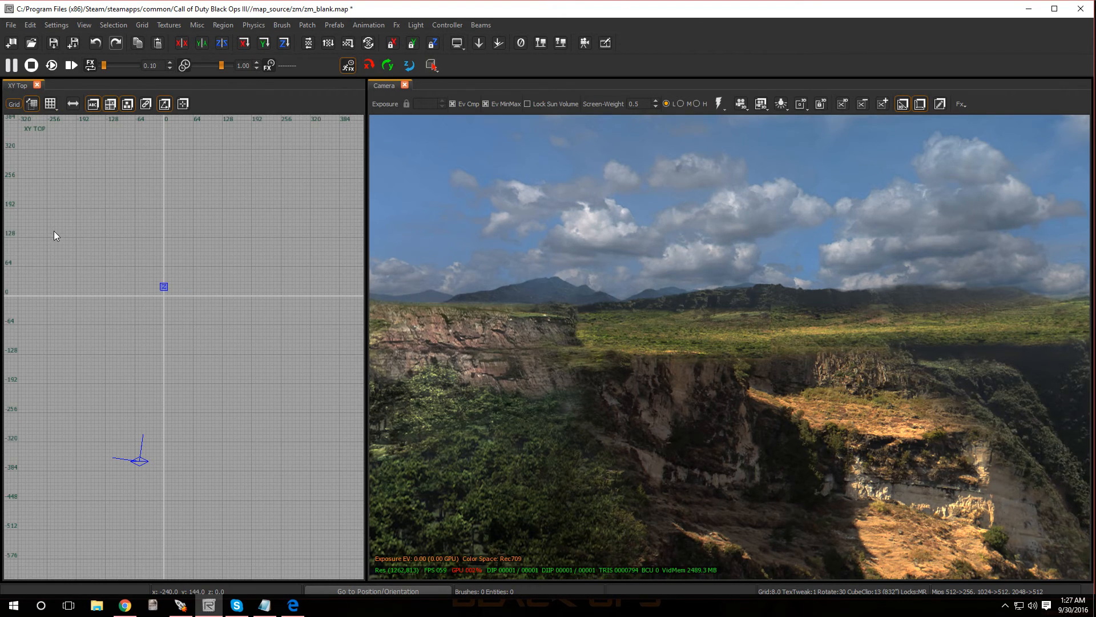
drag(19, 176, 317, 276)
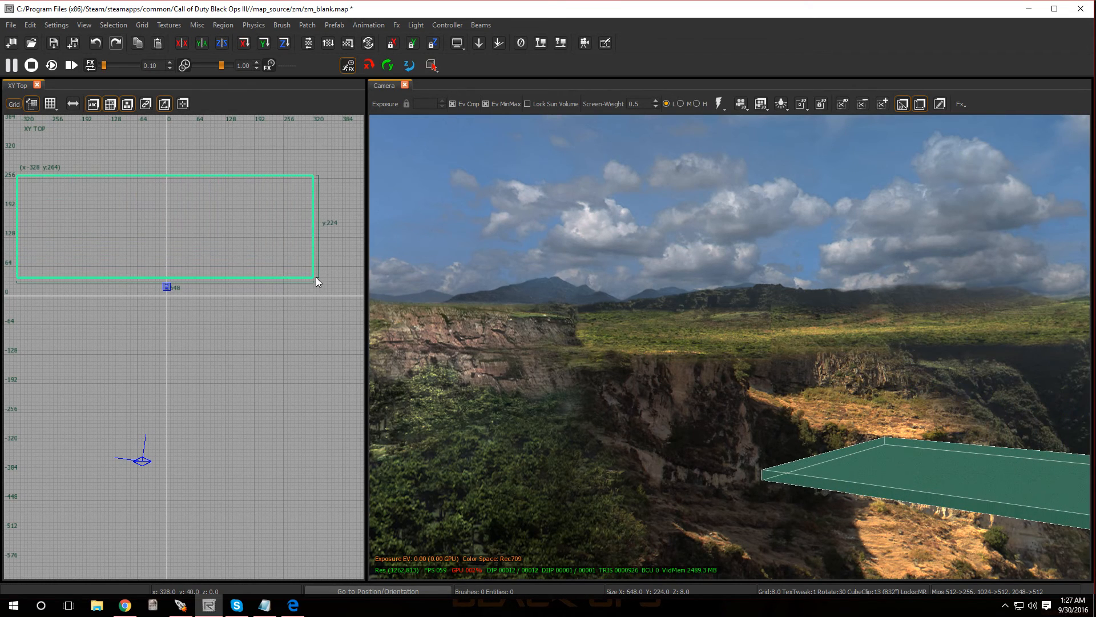
drag(195, 145, 214, 149)
mouse_move(229, 305)
mouse_down()
mouse_move(256, 446)
mouse_move(271, 441)
mouse_up()
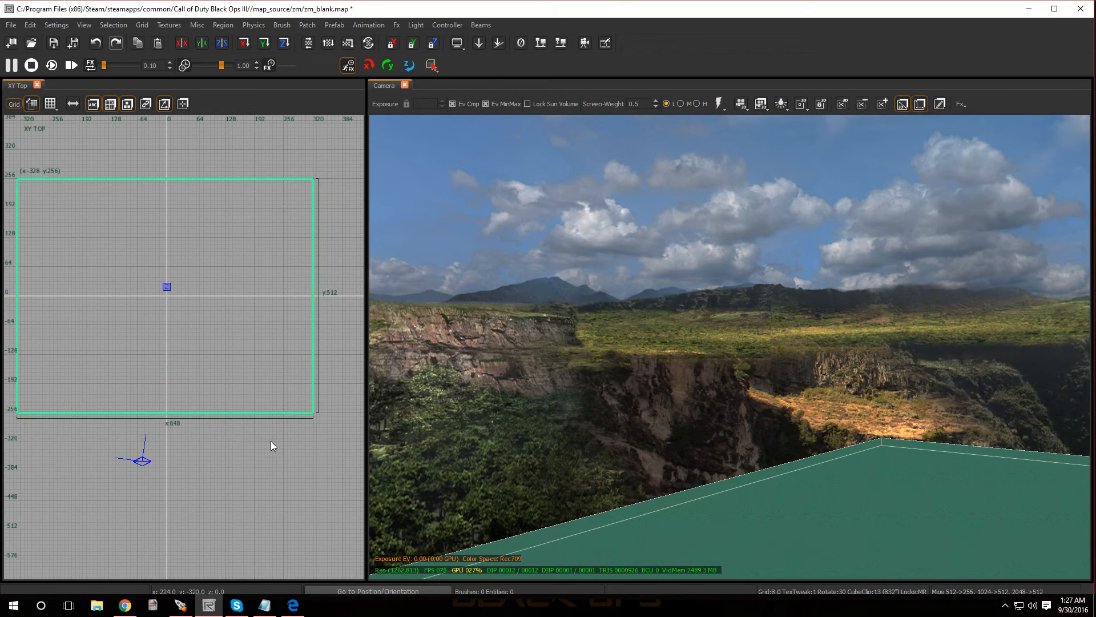
- Move the floor brush in the front view to start at X -320 with its upper face at 0, and narrow it to 640 units
key(ctrl+Tab)
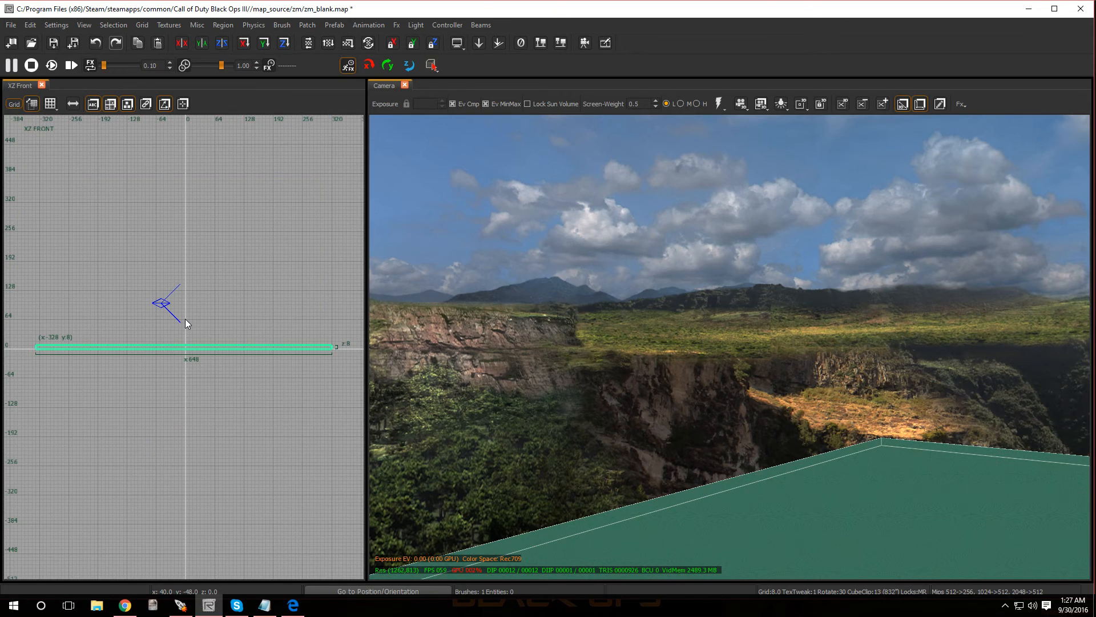
drag(184, 348, 187, 351)
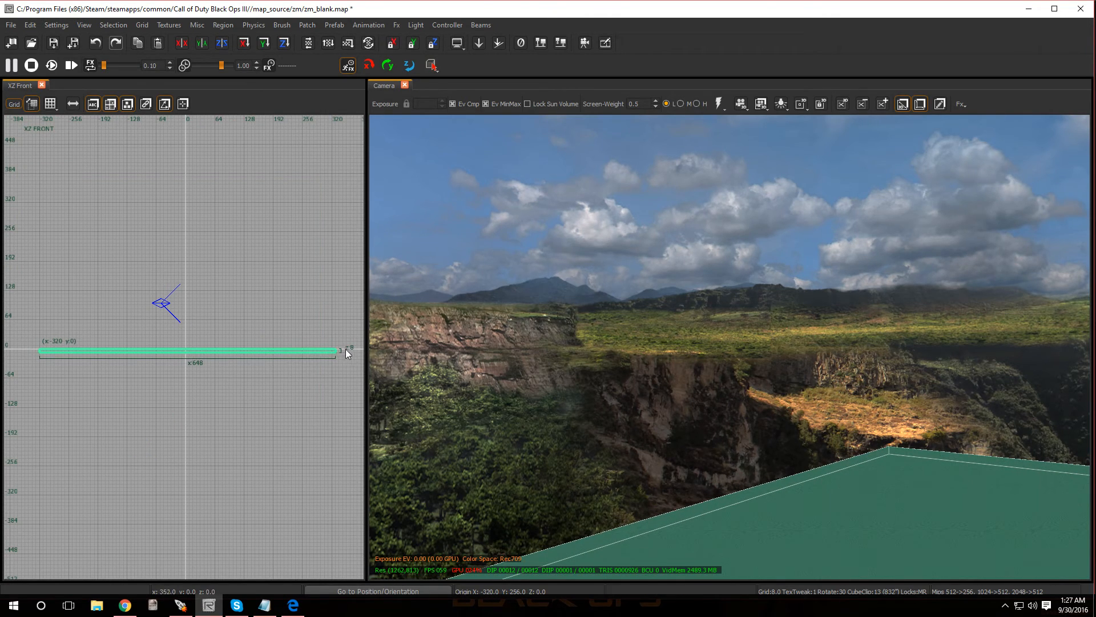
key(Escape)
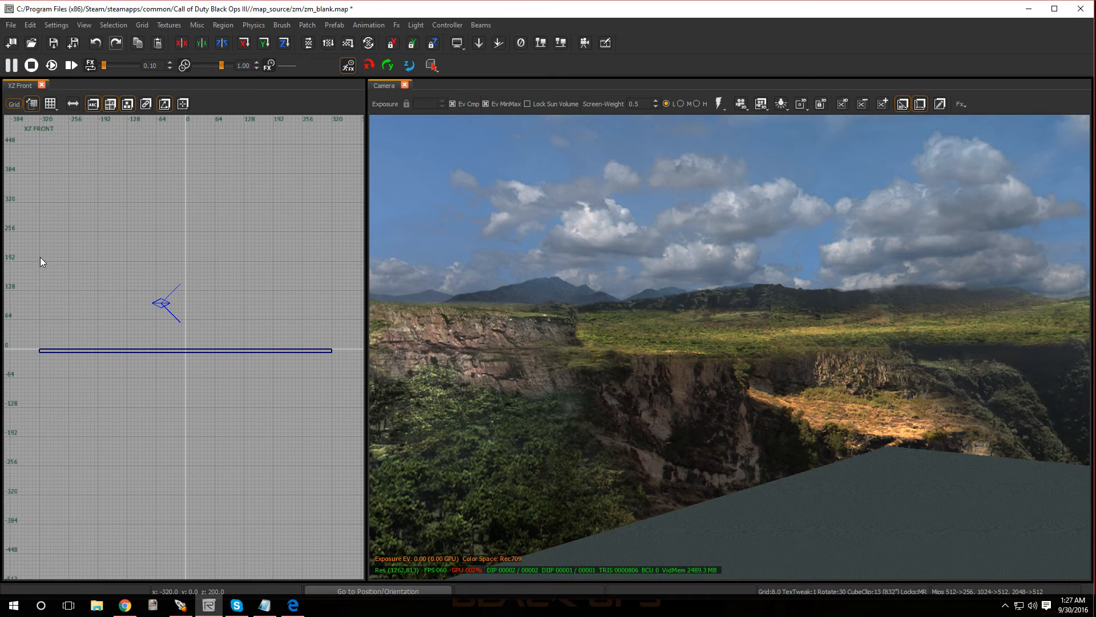
- Build a wall brush 8 units thick and 192 units high along the floor's X -320 edge
mouse_move(40, 261)
mouse_down()
mouse_move(67, 350)
mouse_move(48, 321)
mouse_up()
key(ctrl+Tab)
key(ctrl+Tab)
- Copy the wall to the opposite floor edge at X 312, and close the two remaining sides with 624-unit walls 8 units thick
drag(184, 298, 358, 307)
drag(203, 329, 298, 313)
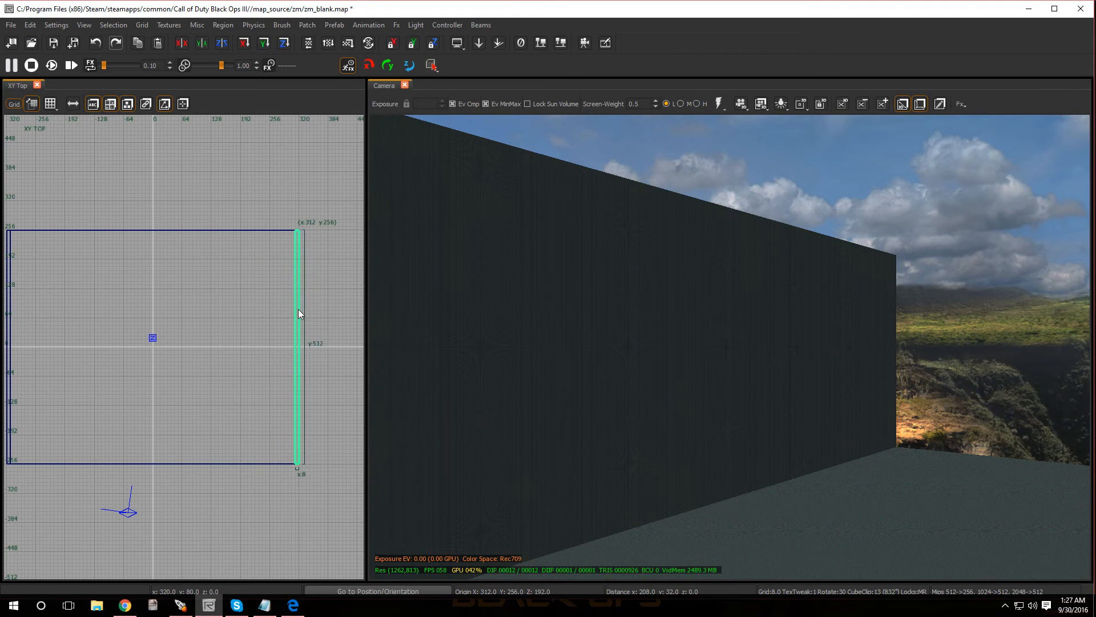
key(Escape)
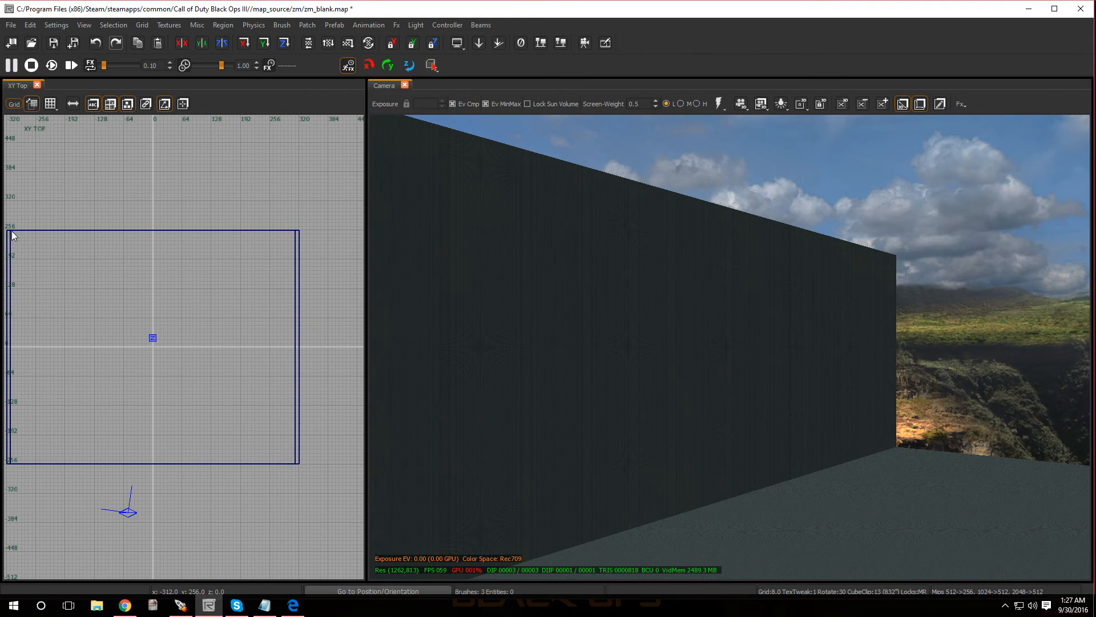
mouse_move(13, 232)
mouse_down()
mouse_move(300, 266)
mouse_move(255, 239)
mouse_move(258, 344)
mouse_move(233, 471)
mouse_move(241, 464)
mouse_up()
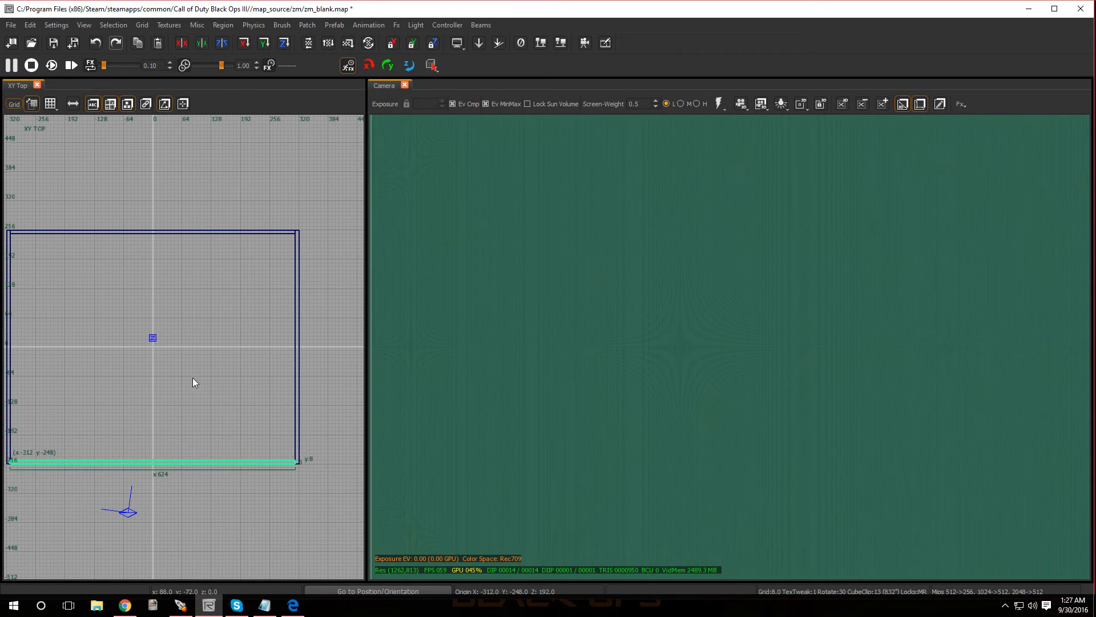
key(Escape)
- Show all textures filtered to interior wall usage and browse to the glass tile materials
mouse_move(527, 335)
right_down()
mouse_move(557, 280)
mouse_move(491, 302)
mouse_move(463, 334)
mouse_move(541, 336)
right_up()
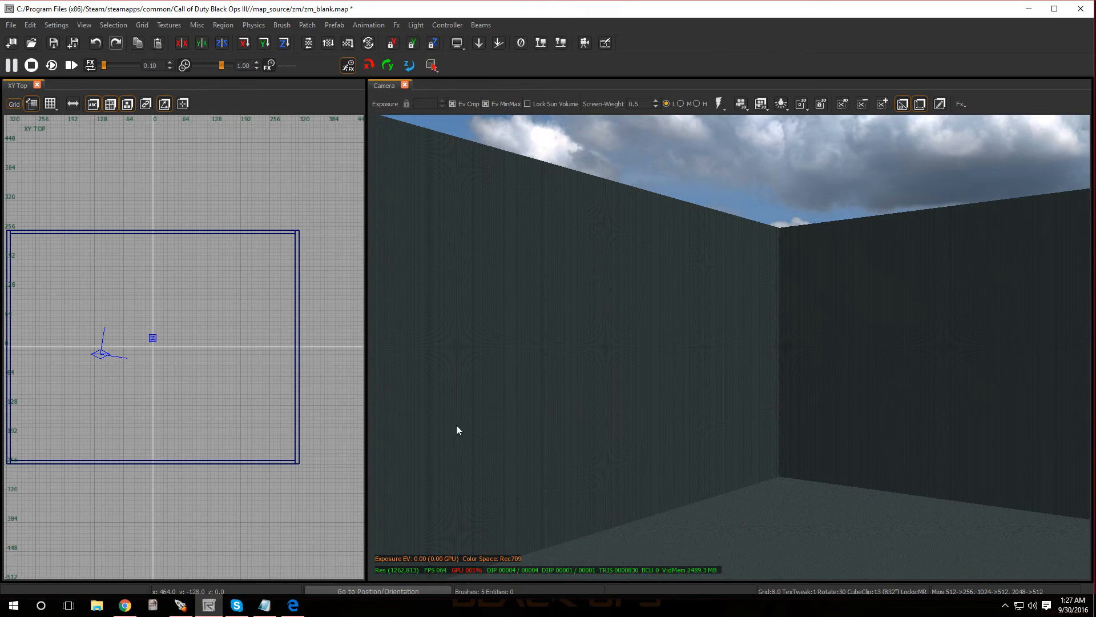
key(t)
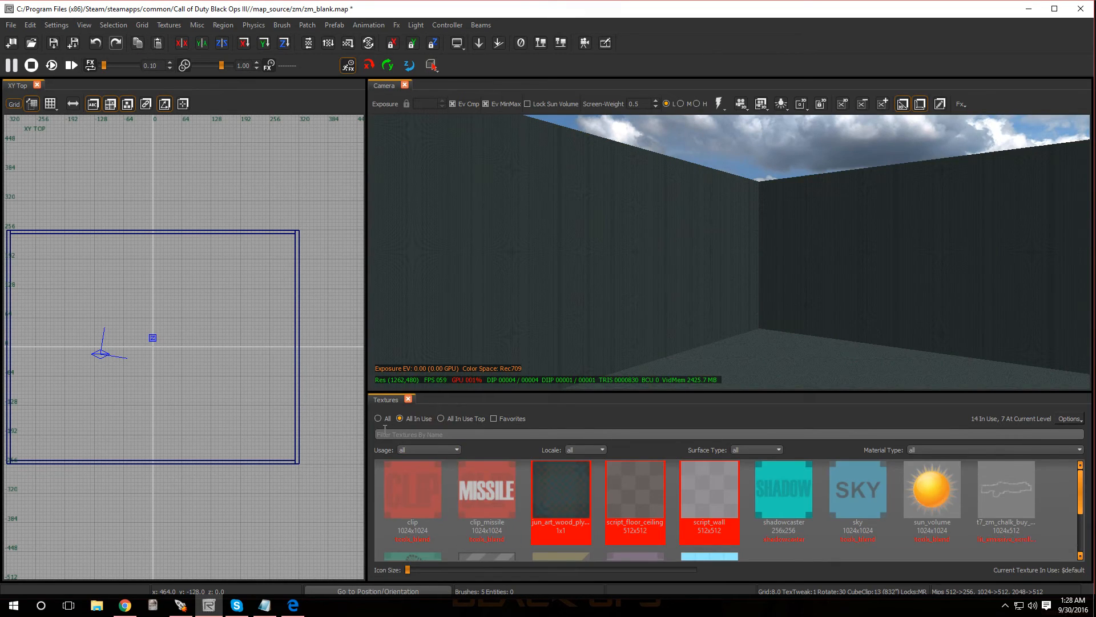
click(378, 418)
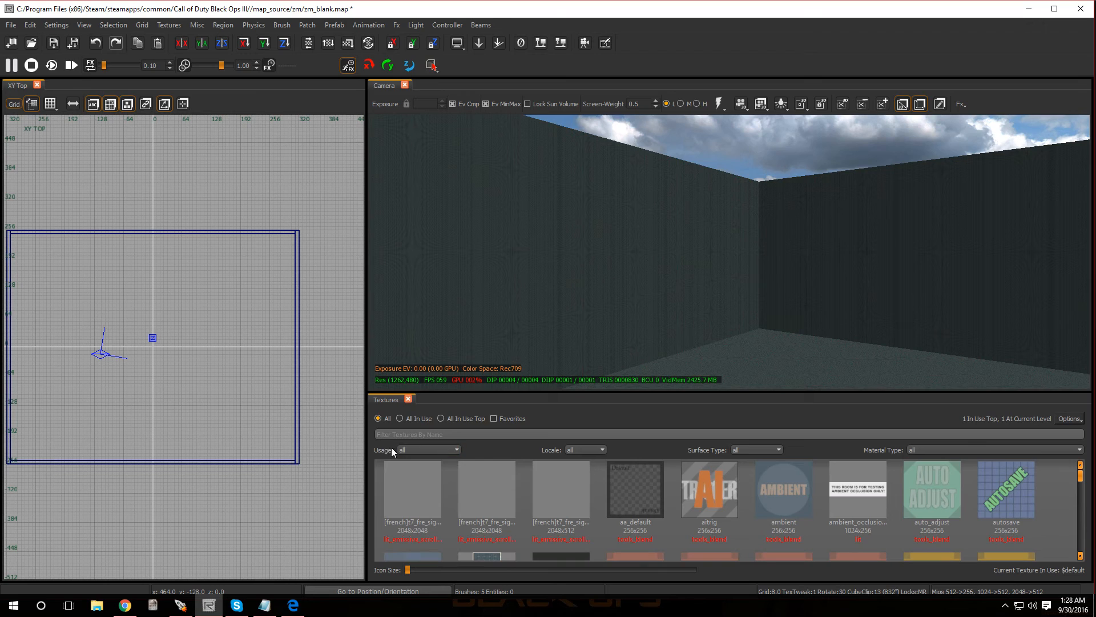
click(457, 451)
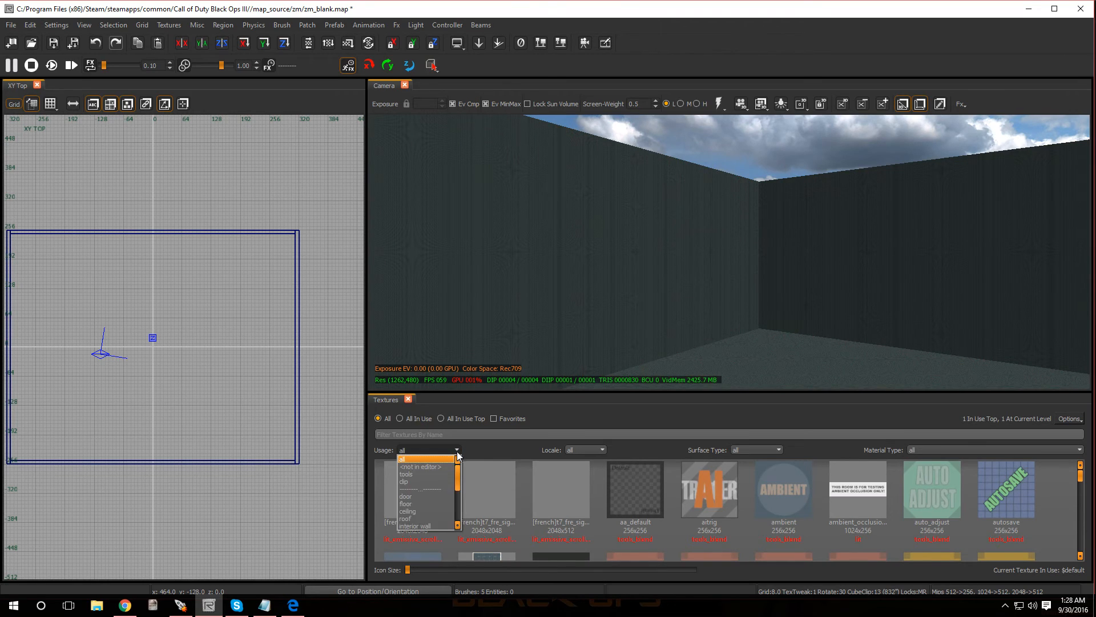
click(424, 524)
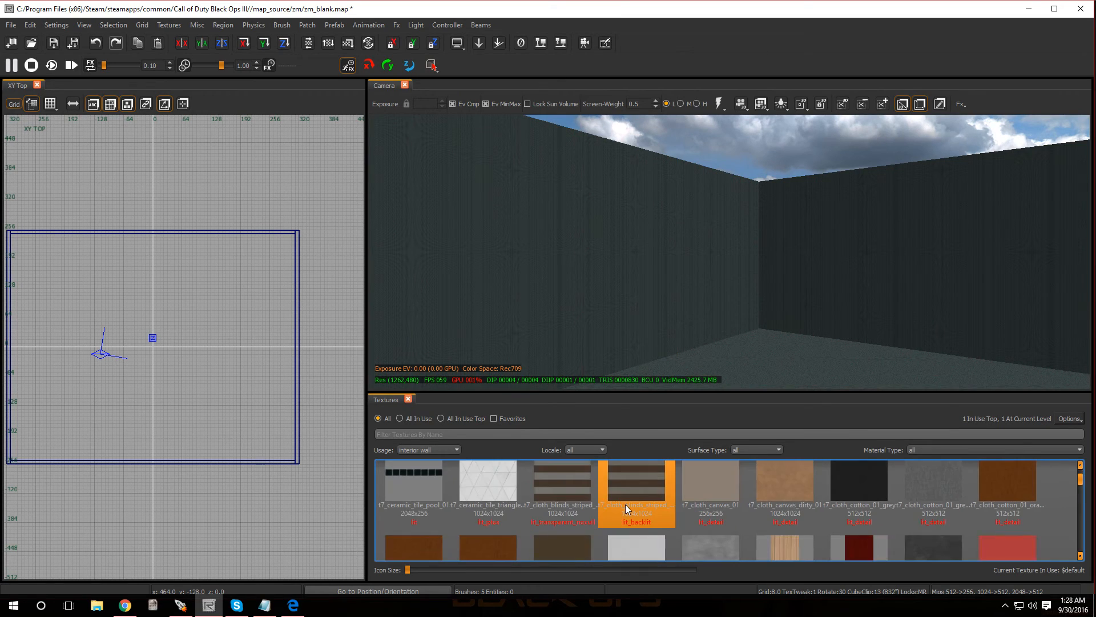
scroll(625, 505, down, 1)
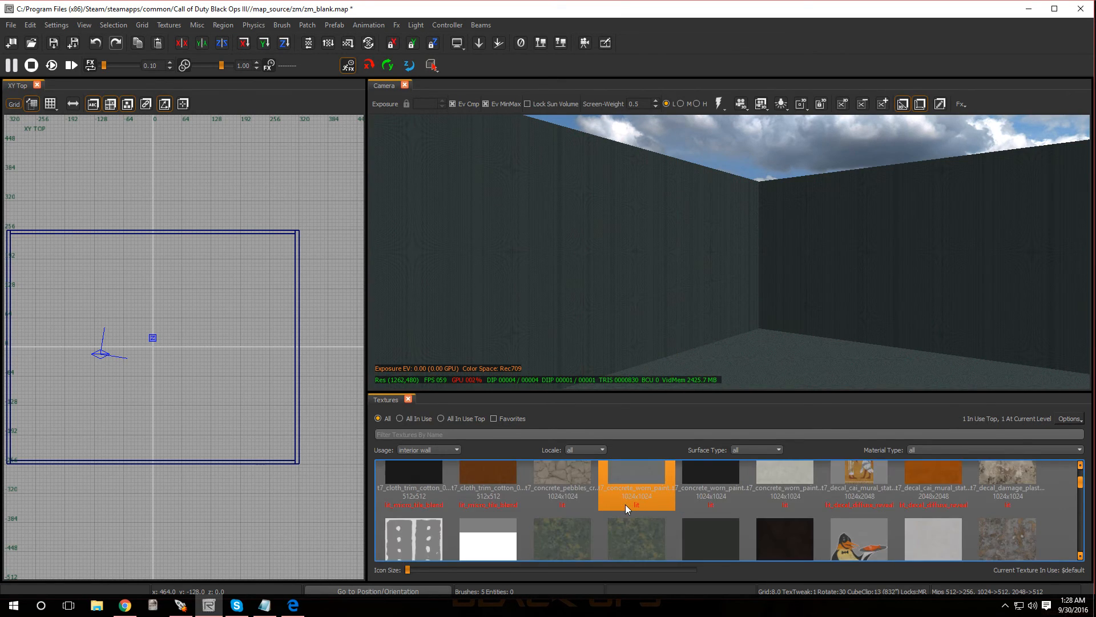
scroll(625, 505, down, 4)
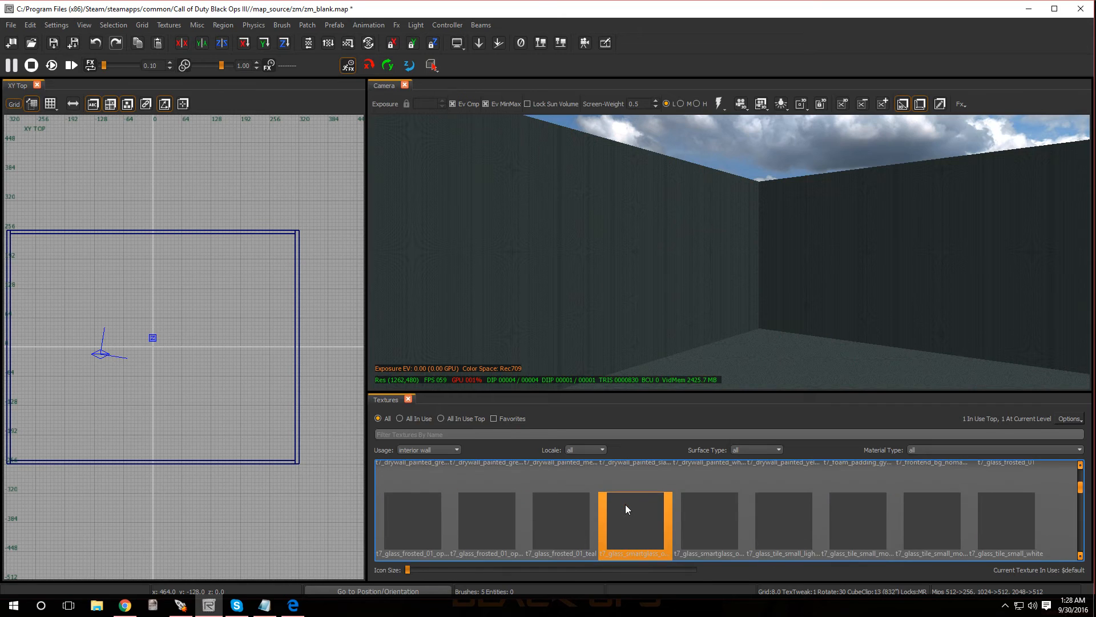
scroll(625, 504, up, 2)
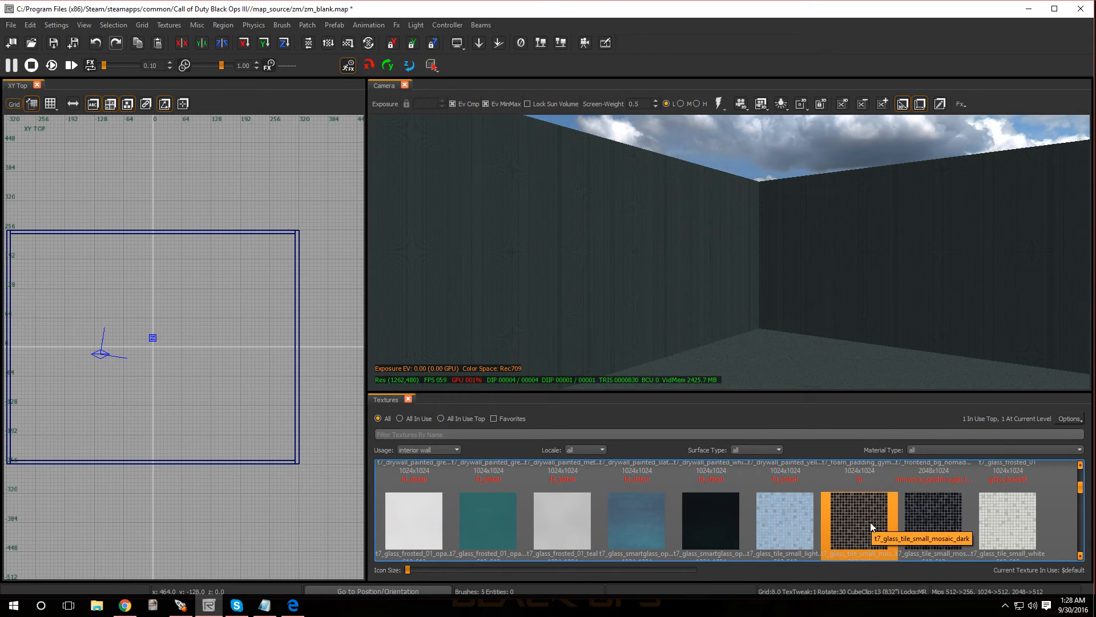
- Apply the t7_glass_tile_small_mosaic_dark texture to the floor and all walls, and reset its scaling with the patch texturing Set option
key(i)
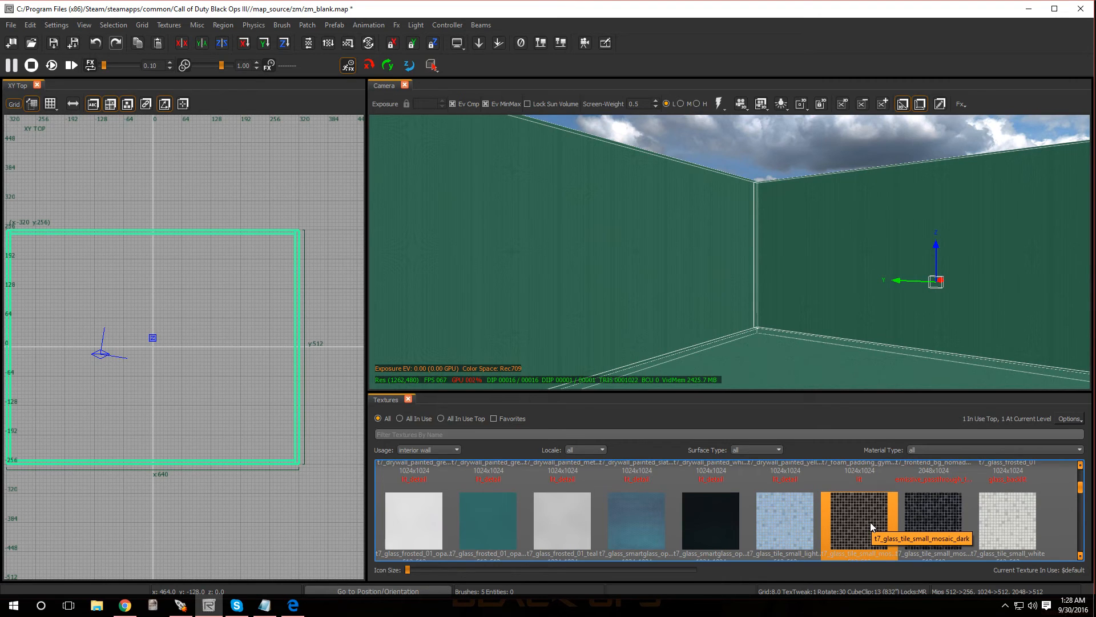
click(872, 526)
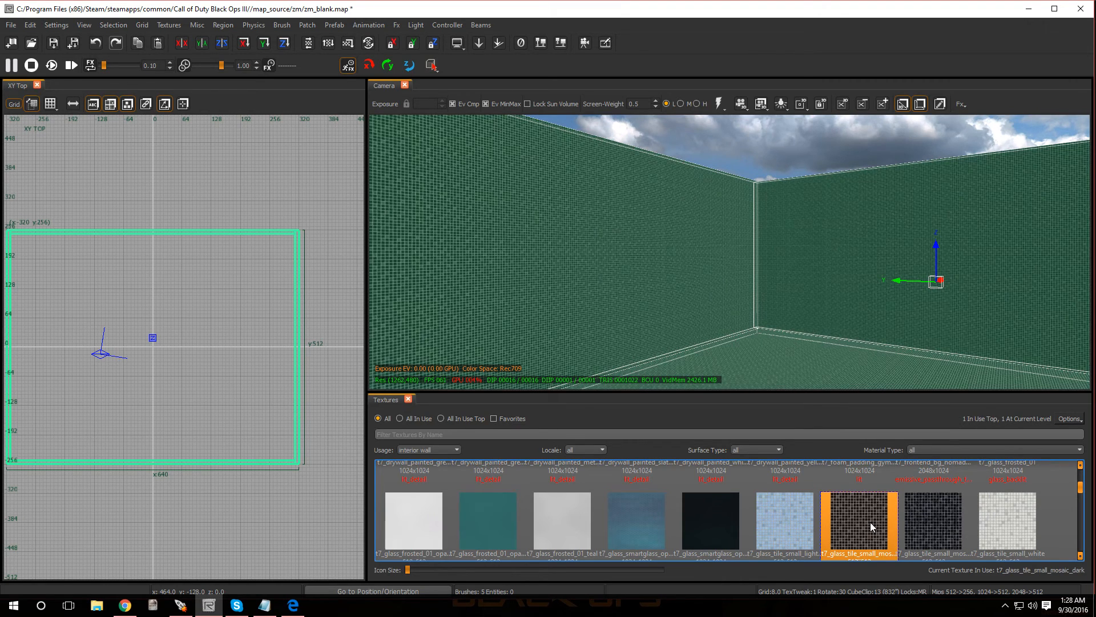
key(s)
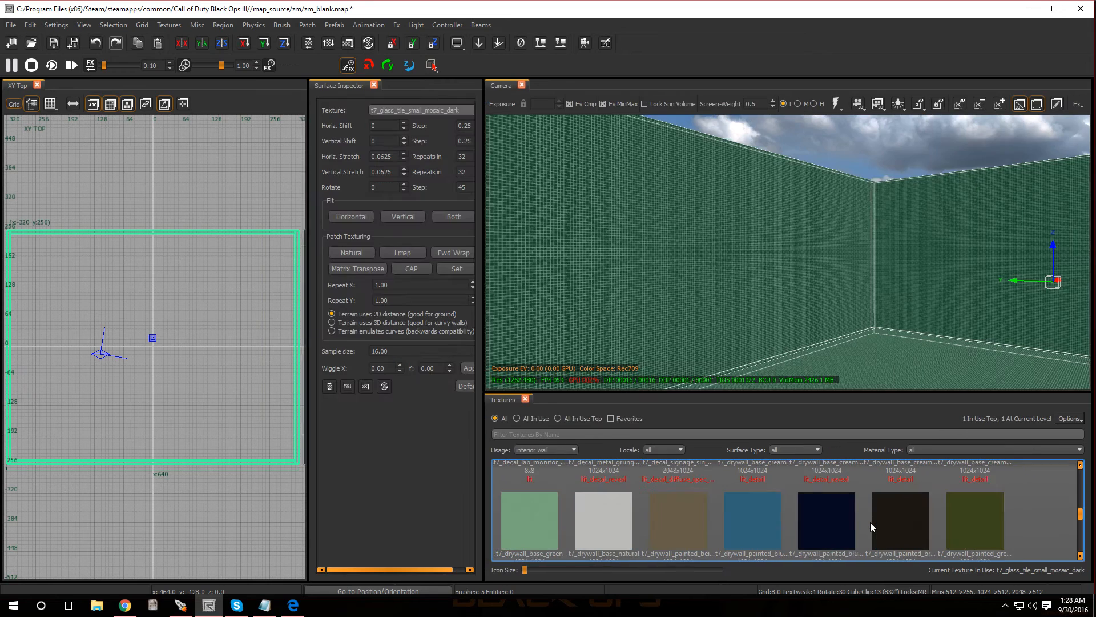
click(456, 268)
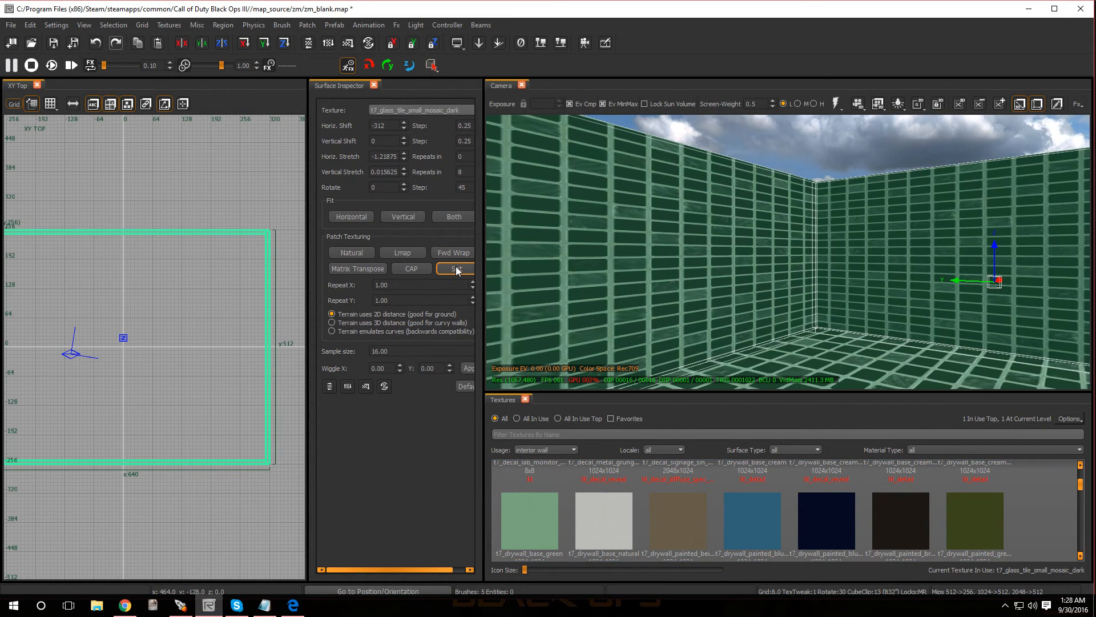
key(Escape)
- Duplicate the 512-unit wall at X 312 and place the copy inside the room at X 128 as a partition
mouse_move(835, 286)
right_down()
mouse_move(836, 271)
mouse_move(825, 291)
mouse_move(854, 274)
mouse_move(832, 278)
right_up()
shift+click(822, 251)
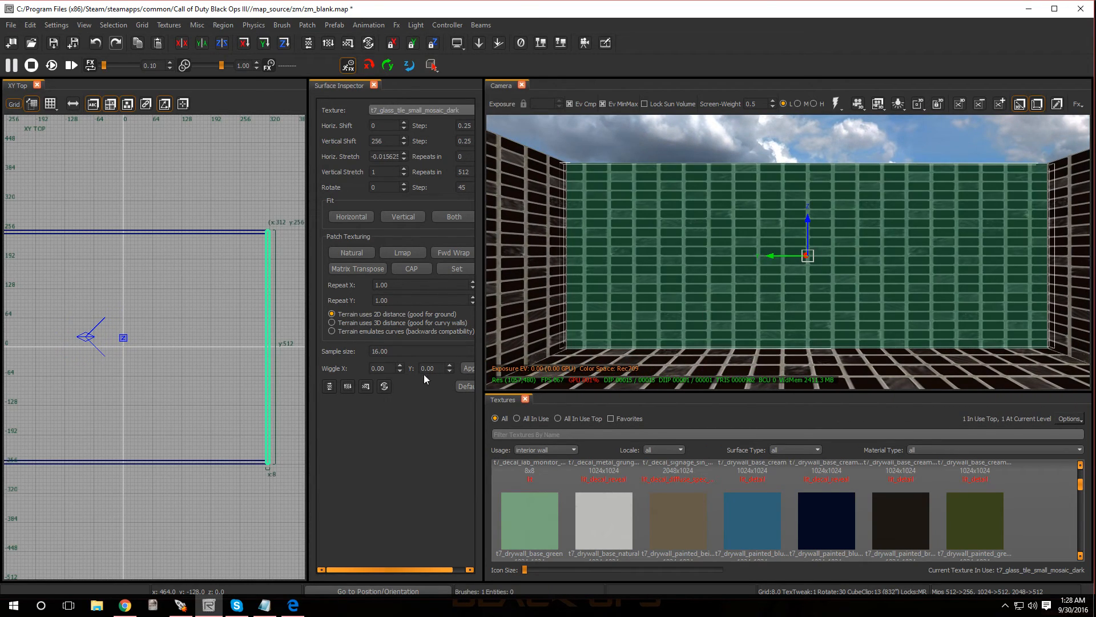
scroll(218, 375, down, 3)
scroll(235, 369, up, 2)
scroll(245, 362, down, 2)
scroll(247, 367, up, 1)
drag(290, 347, 222, 344)
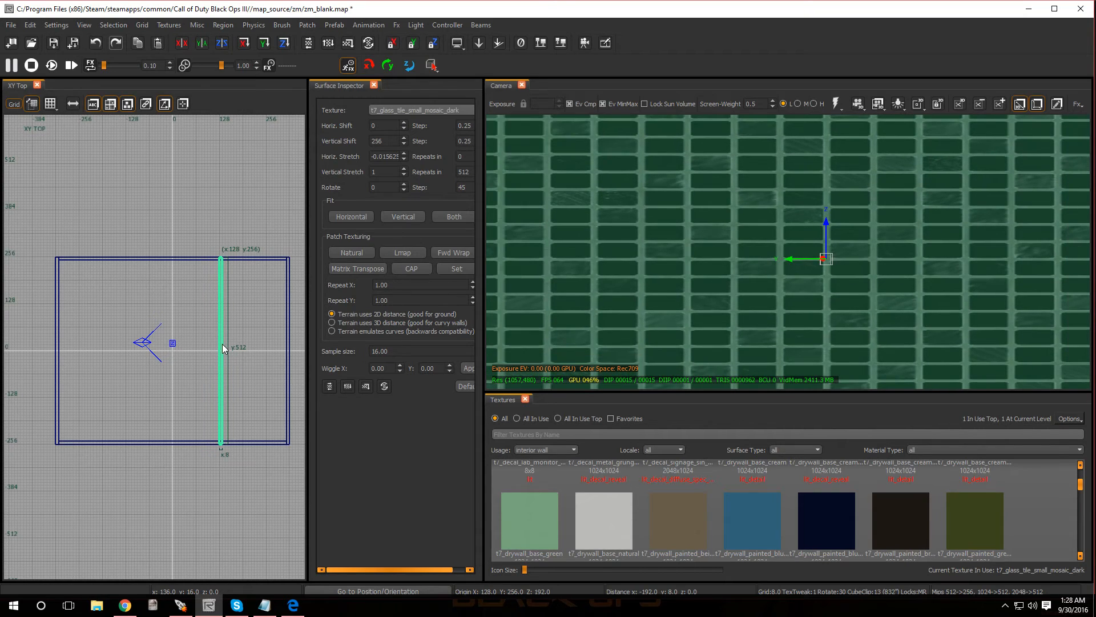
- Shorten the partition wall at both ends to 496 units so it fits between the two long outer walls, and deselect it
scroll(194, 247, up, 3)
drag(246, 258, 246, 262)
scroll(255, 457, down, 4)
scroll(248, 540, up, 4)
drag(254, 528, 262, 526)
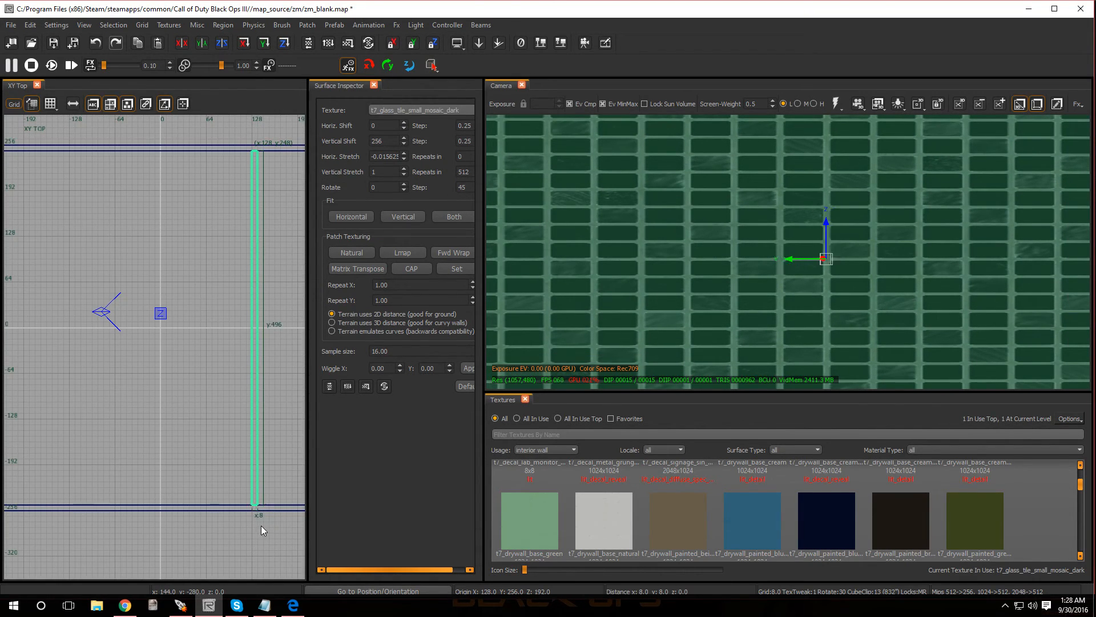
mouse_move(674, 303)
right_down()
mouse_move(699, 311)
mouse_move(680, 354)
mouse_move(663, 343)
right_up()
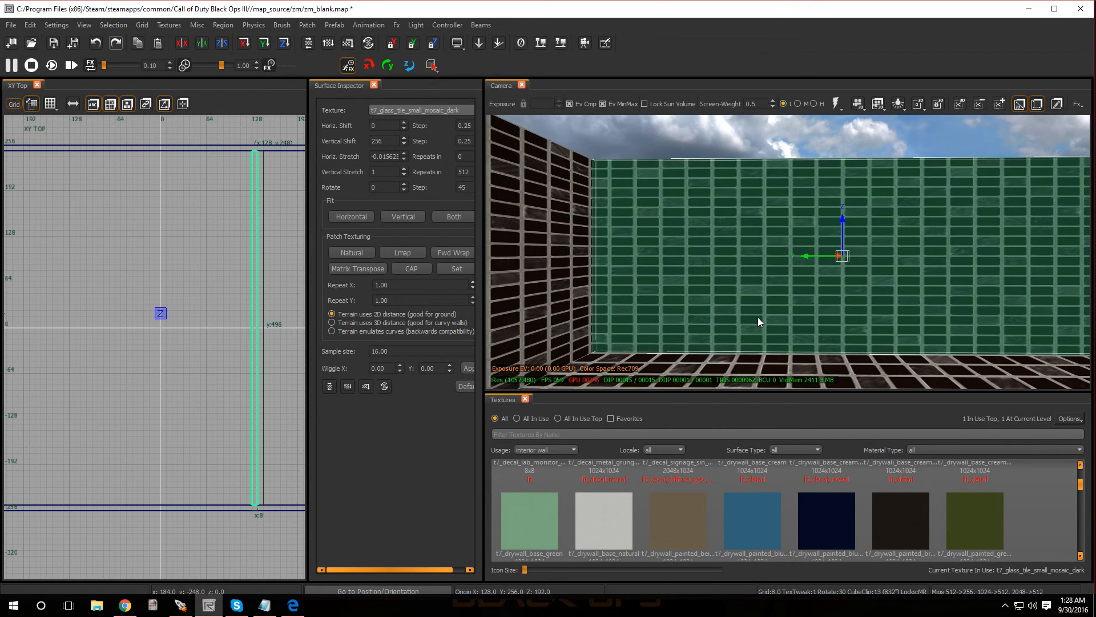
key(Escape)
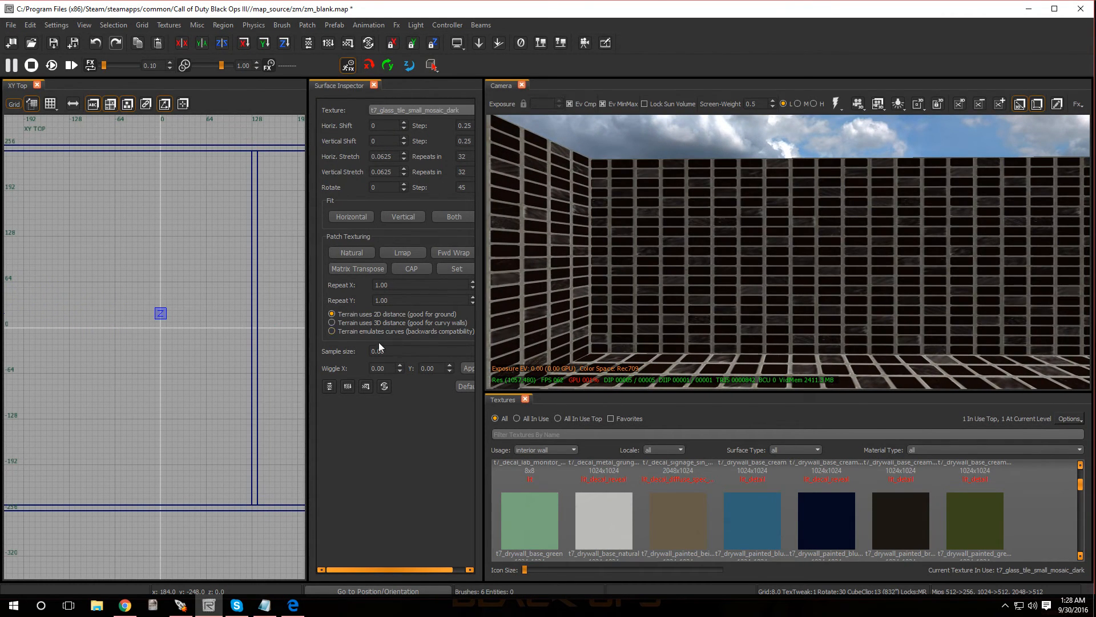
- In the side view, create a brush 96 units wide and 88 units high across the middle of the partition wall, with its upper edge at Z 120
key(ctrl+Tab)
scroll(240, 369, down, 4)
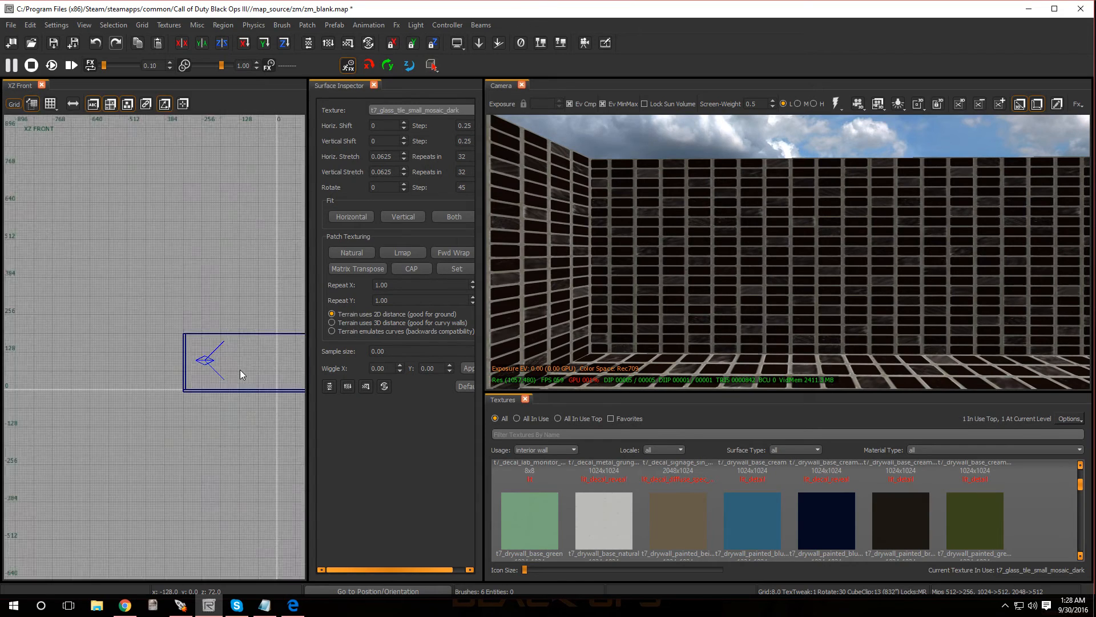
key(ctrl+Tab)
scroll(151, 357, up, 4)
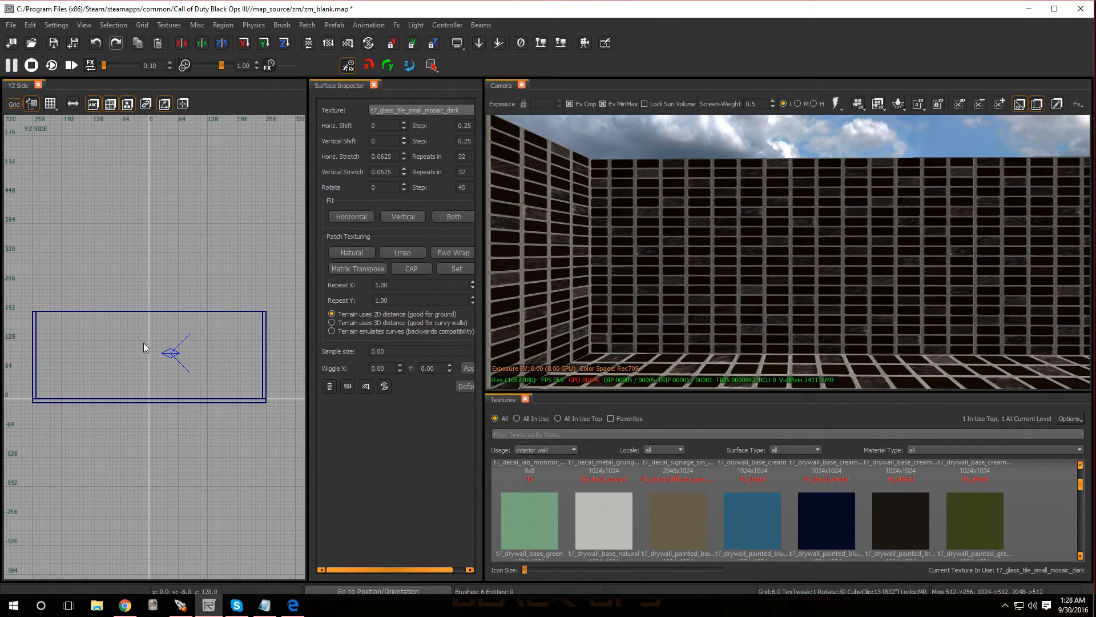
mouse_move(129, 346)
mouse_down()
mouse_move(178, 380)
mouse_move(190, 368)
mouse_up()
drag(96, 358, 98, 357)
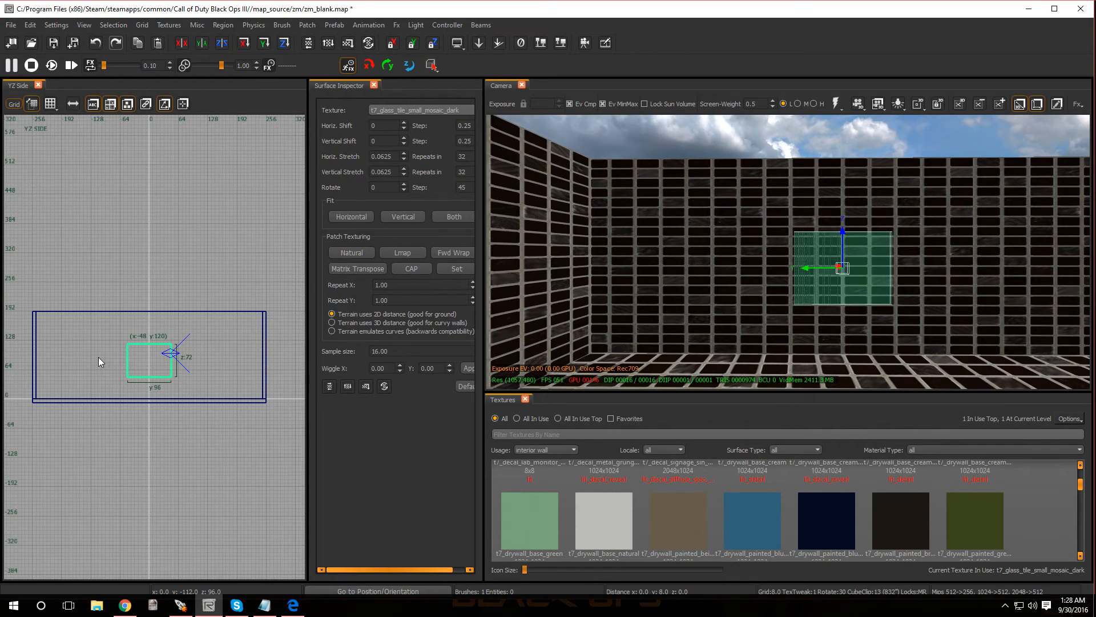
drag(836, 320, 842, 325)
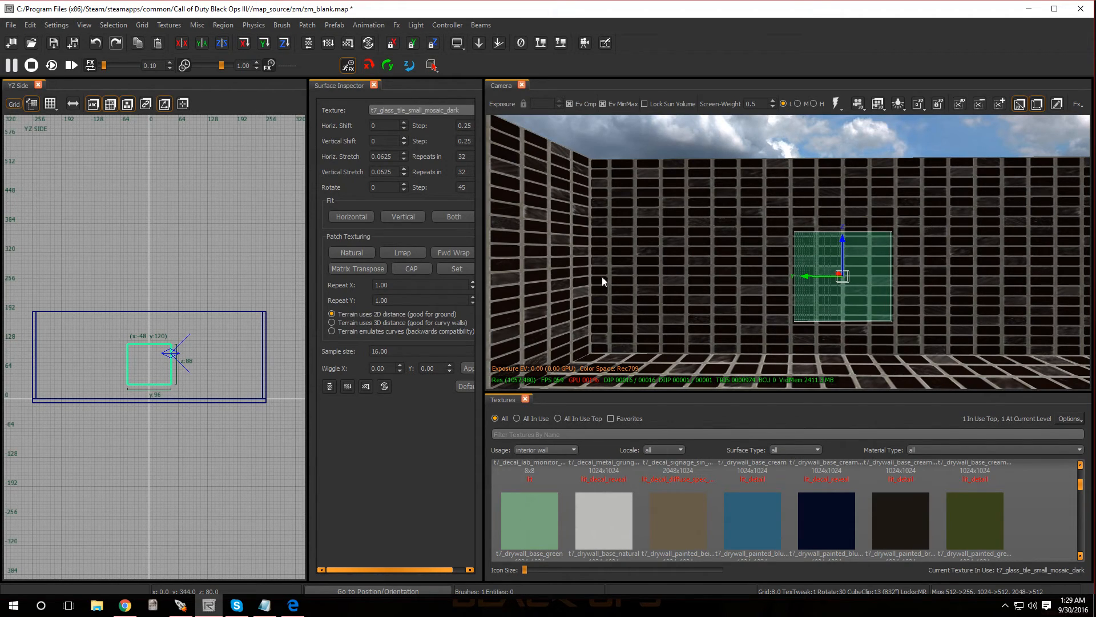
- Cut a window opening in the partition wall with CSG Subtract and remove the cutting brush
click(111, 24)
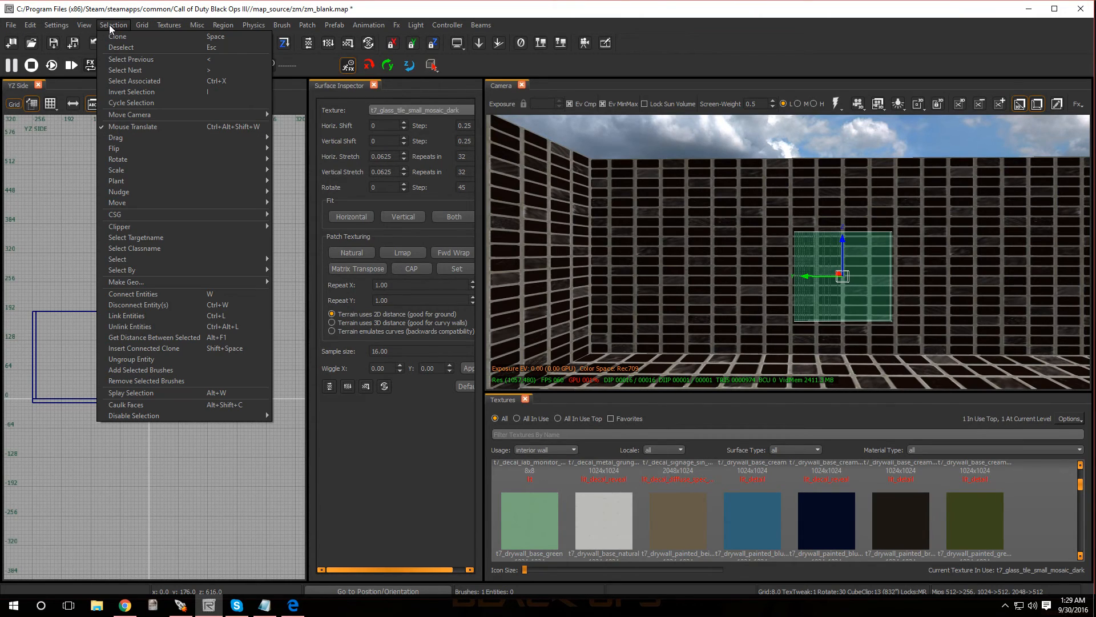
mouse_move(147, 214)
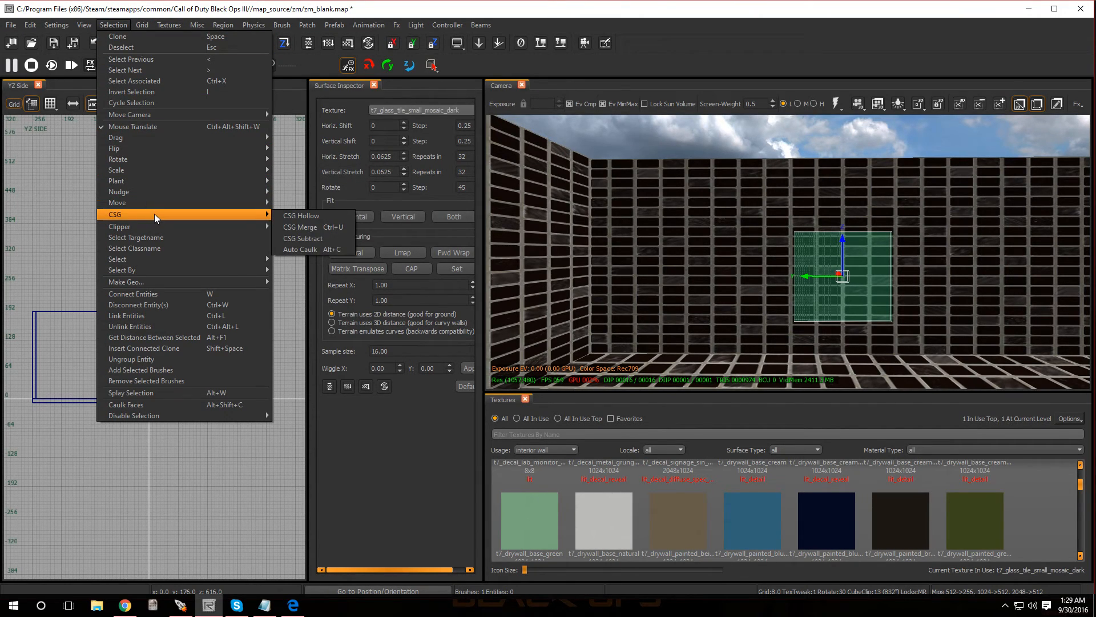
click(315, 242)
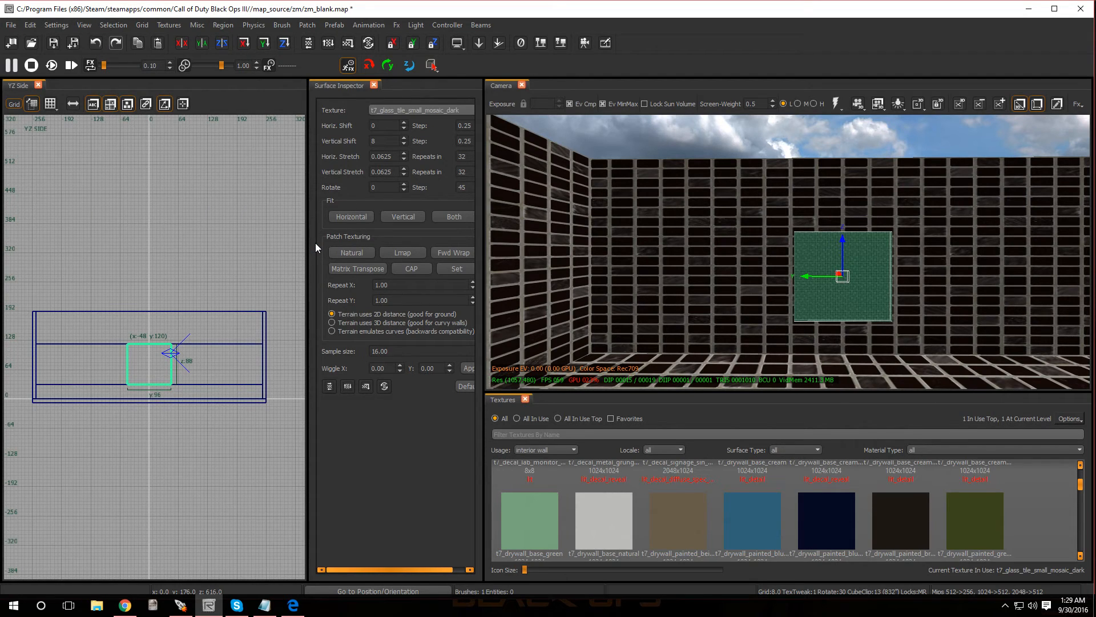
right_drag(601, 252, 602, 223)
right_drag(758, 313, 772, 313)
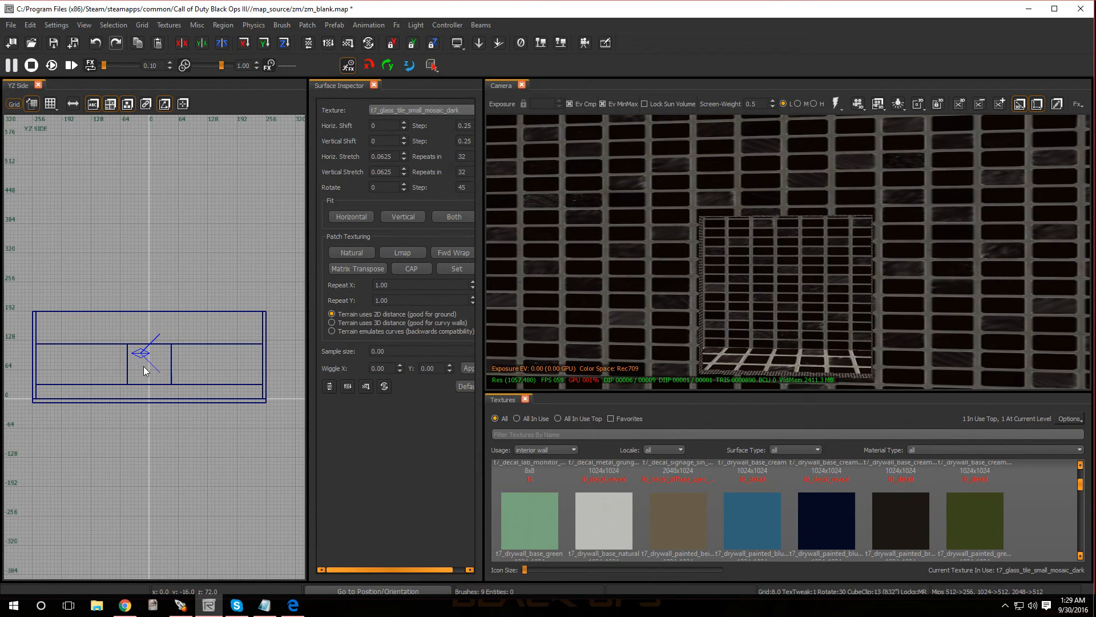
- Place a Misc prefab entity from the entity browser just behind the window opening in the top view
key(ctrl+Tab)
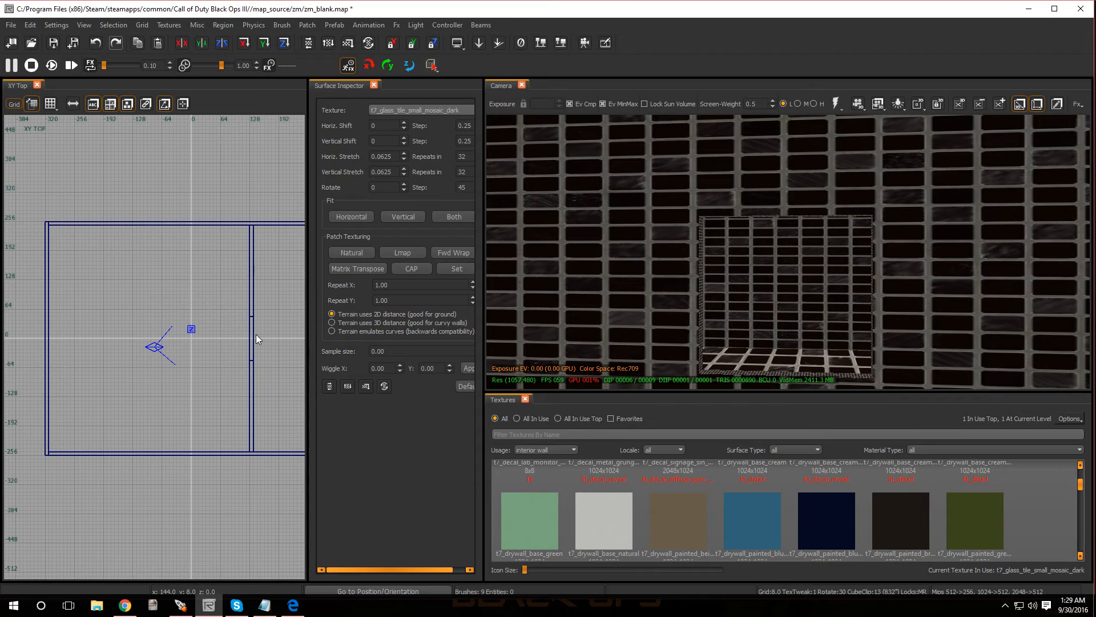
key(ctrl+Tab)
key(ctrl+Tab)
key(ctrl+Tab)
right_click(254, 334)
click(231, 302)
key(b)
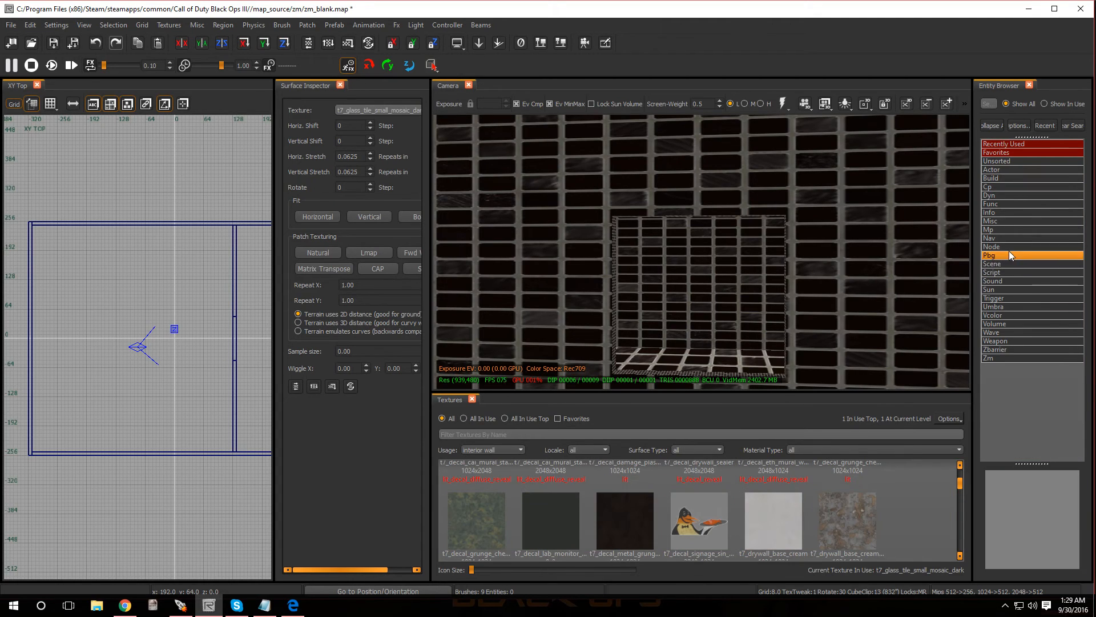
click(1003, 222)
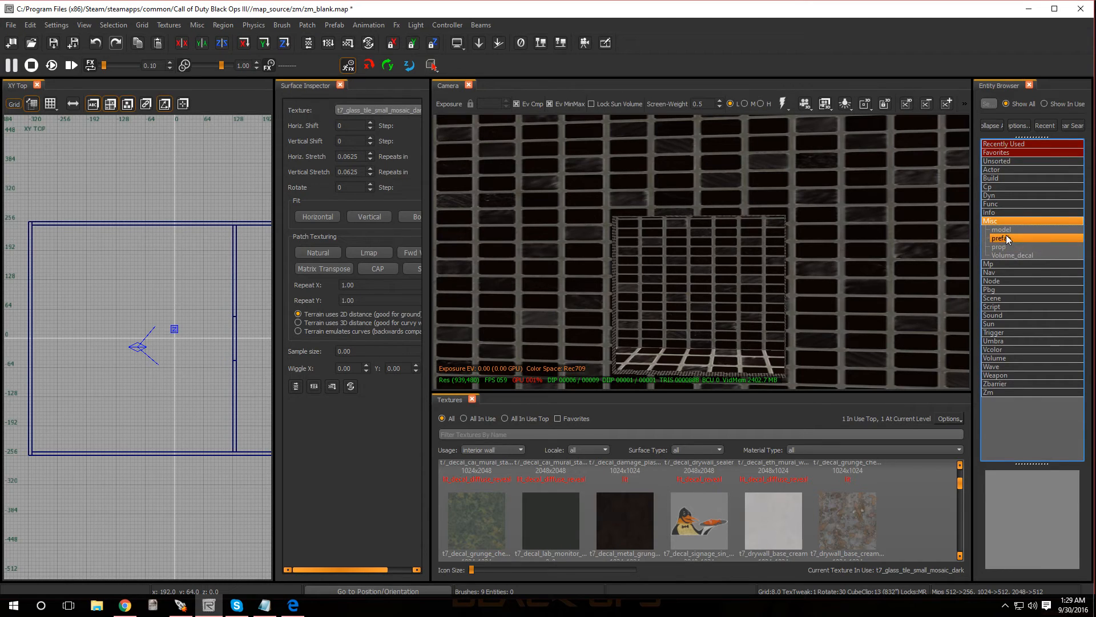
mouse_move(1006, 242)
mouse_down()
mouse_move(269, 349)
mouse_move(243, 342)
mouse_up()
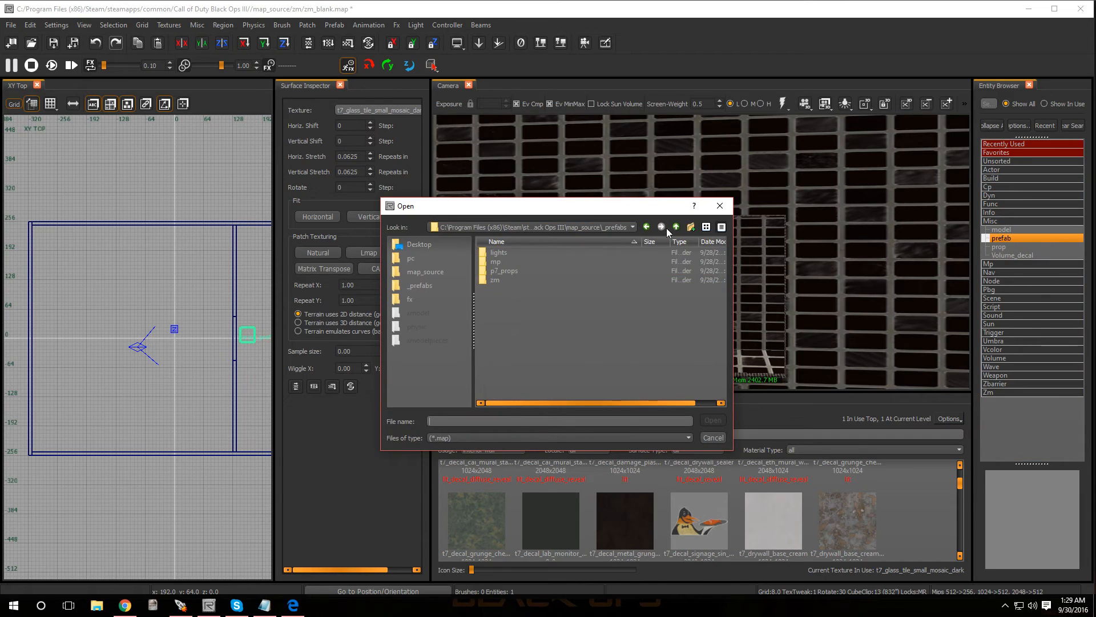
- Load barricade_reciever_wood_hide_pieces.map from the zm/zm_core prefabs folder for the new prefab entity
double_click(495, 280)
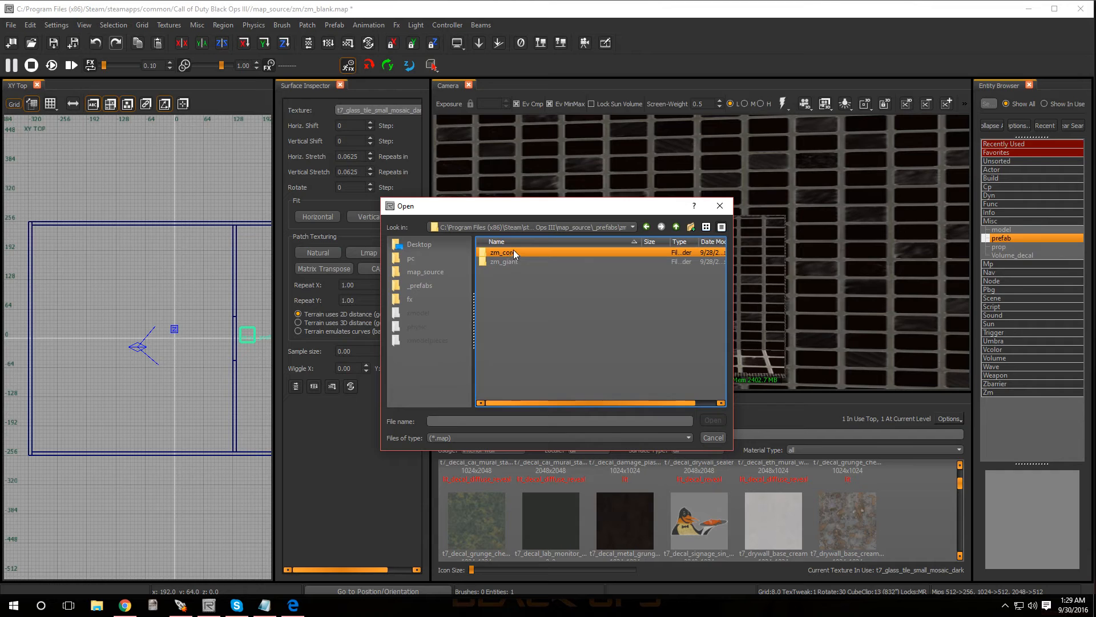
double_click(502, 253)
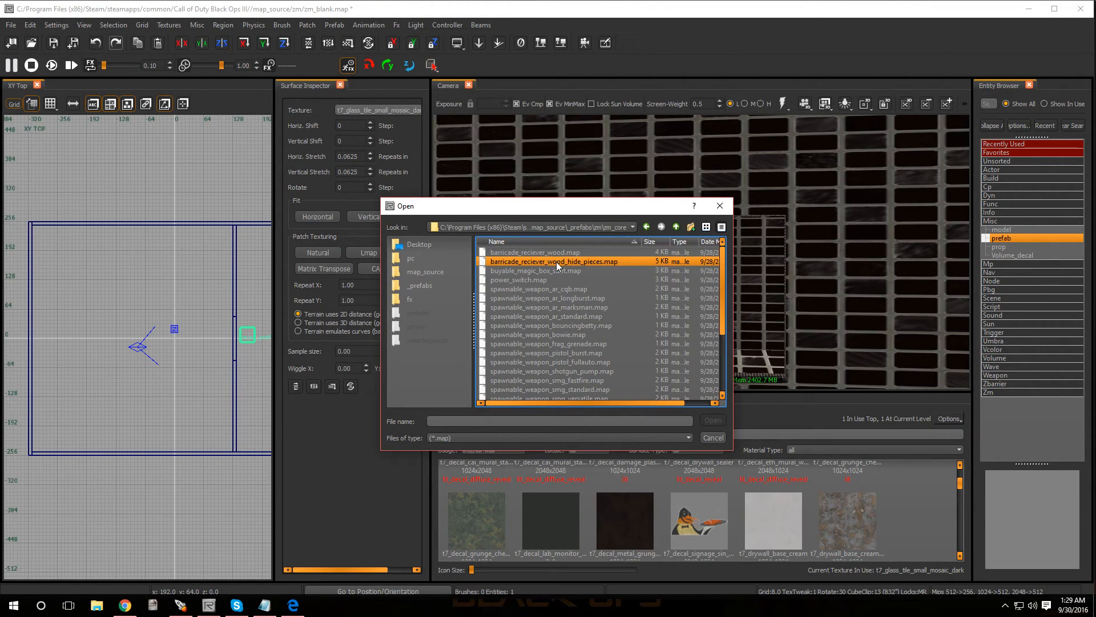
click(592, 262)
double_click(593, 262)
- Close the Surface Inspector and widen the top view to about half the window
scroll(264, 349, down, 3)
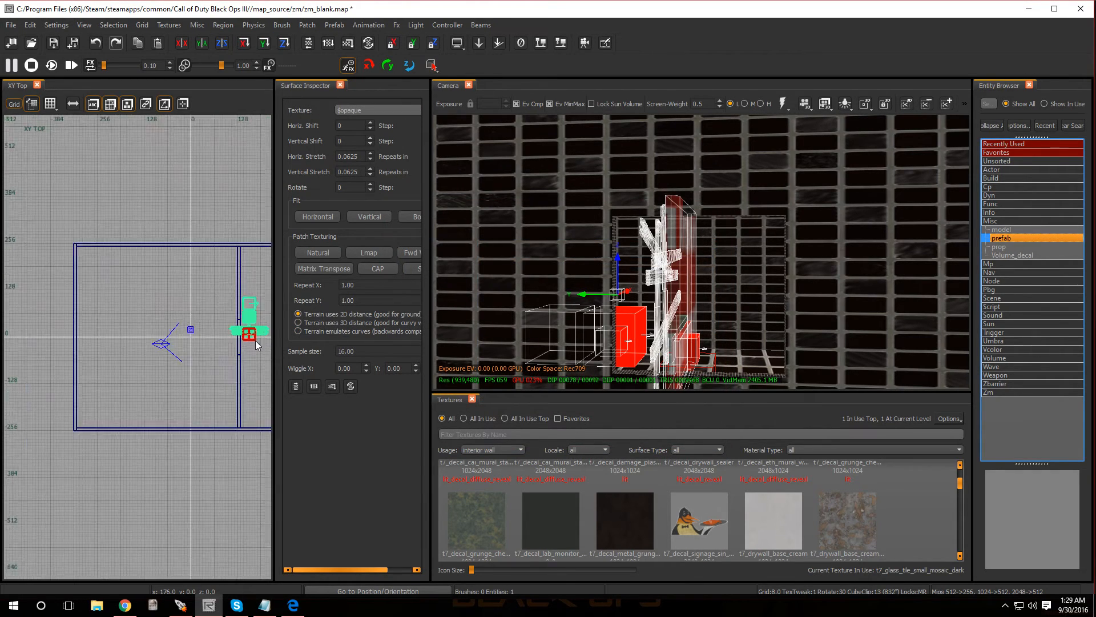
scroll(264, 349, down, 2)
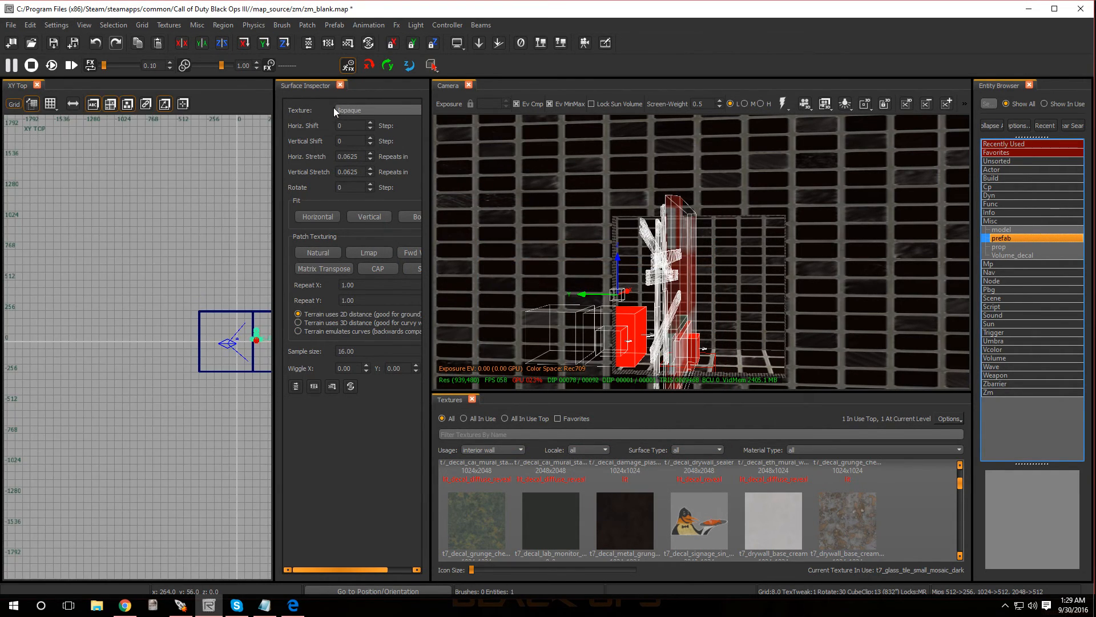
click(339, 84)
scroll(286, 345, up, 4)
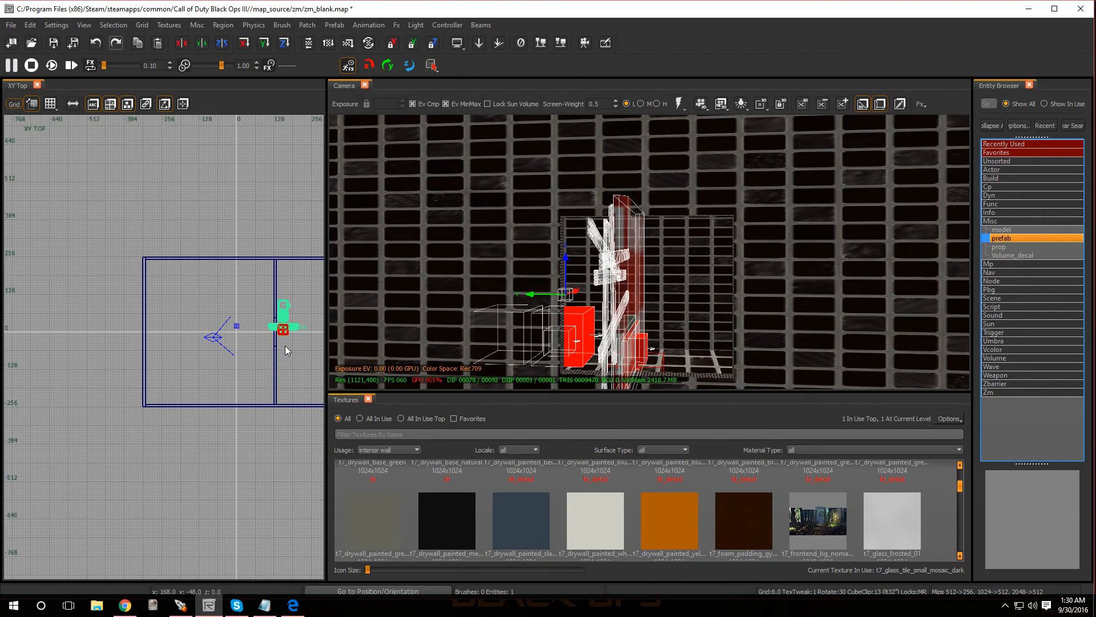
drag(327, 150, 573, 194)
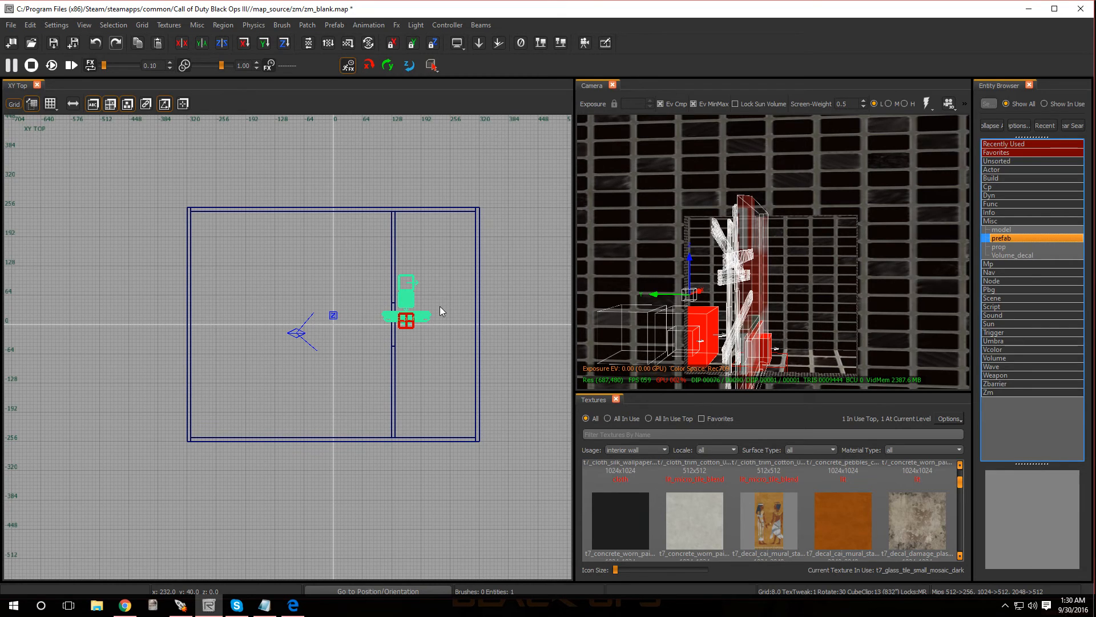
- Rotate the barricade prefab 90 degrees clockwise about Z and align it with the window opening on a grid of 2, with origin X 118
key(z)
scroll(418, 311, up, 4)
drag(411, 297, 404, 340)
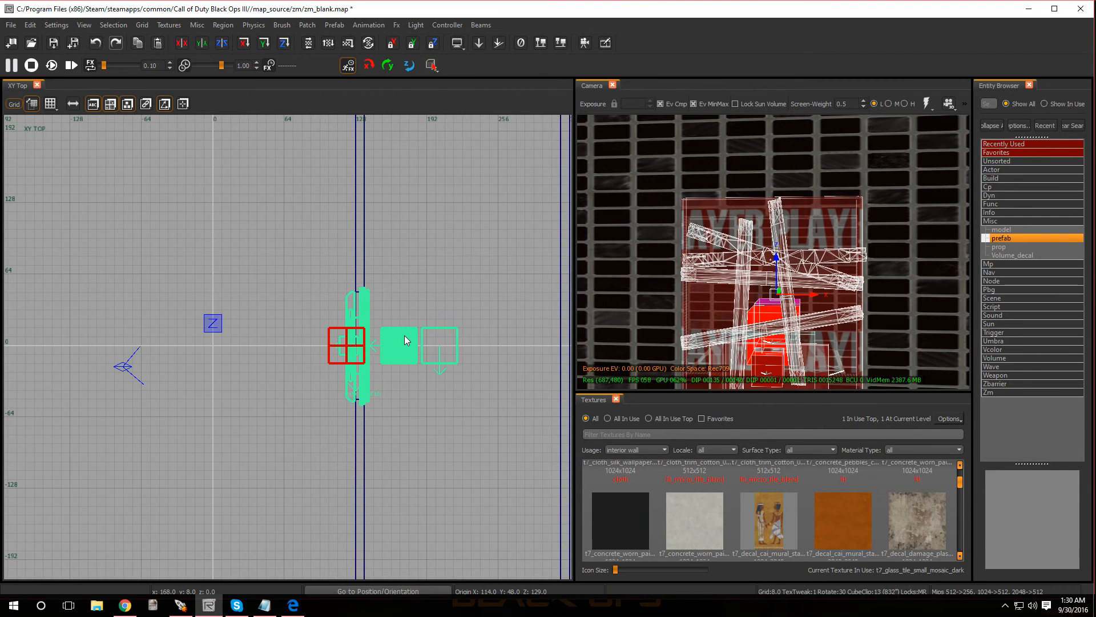
scroll(368, 317, up, 5)
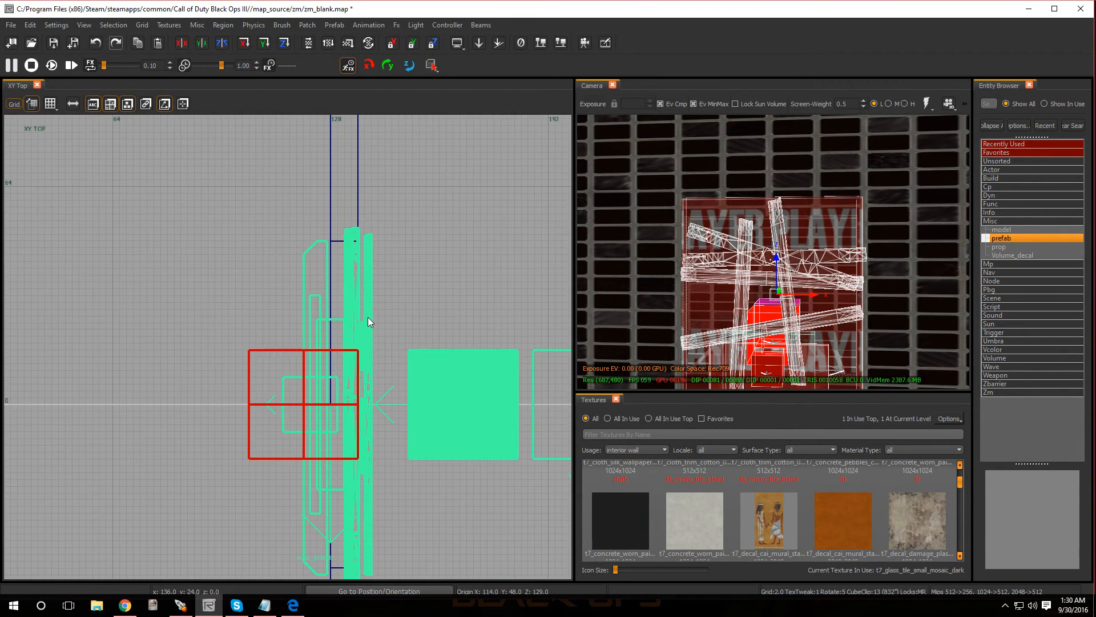
drag(355, 310, 367, 307)
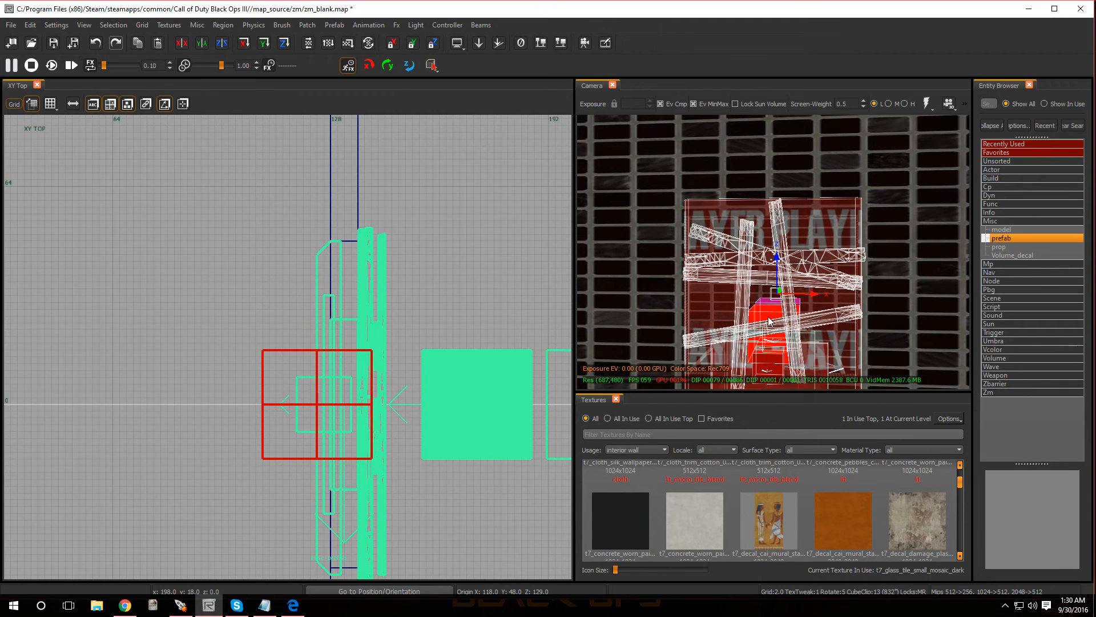
- Set the grid to 8 and lower the barricade prefab 16 units so its frame's base sits at floor level
key(ctrl+Tab)
scroll(339, 412, down, 5)
scroll(310, 454, up, 1)
key(ctrl+Tab)
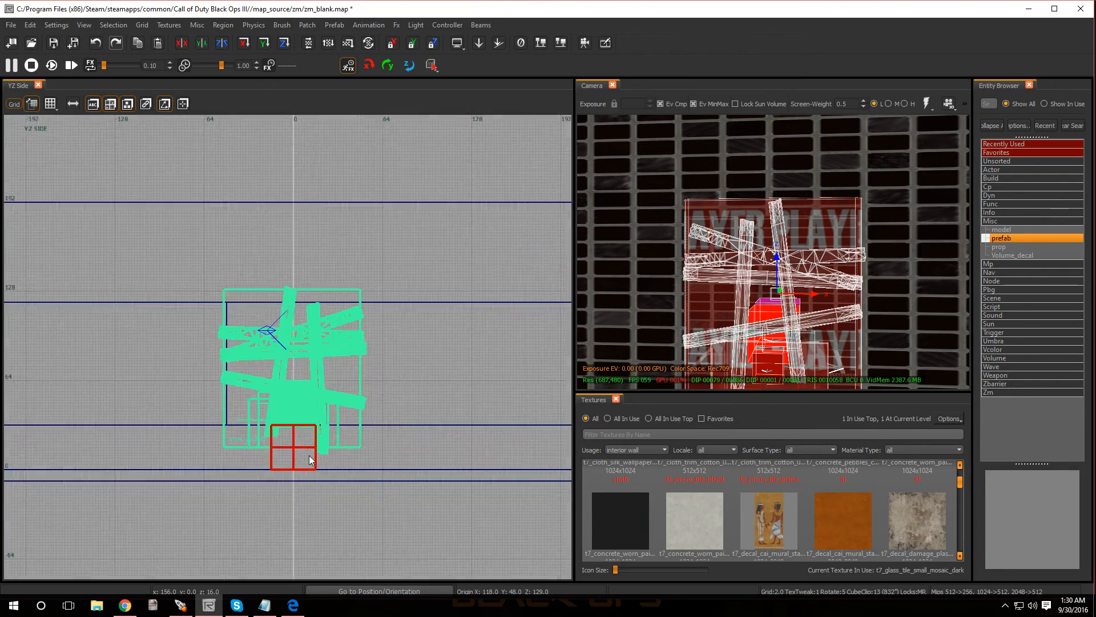
scroll(310, 455, up, 3)
key(Escape)
right_drag(773, 252, 791, 348)
shift+click(793, 336)
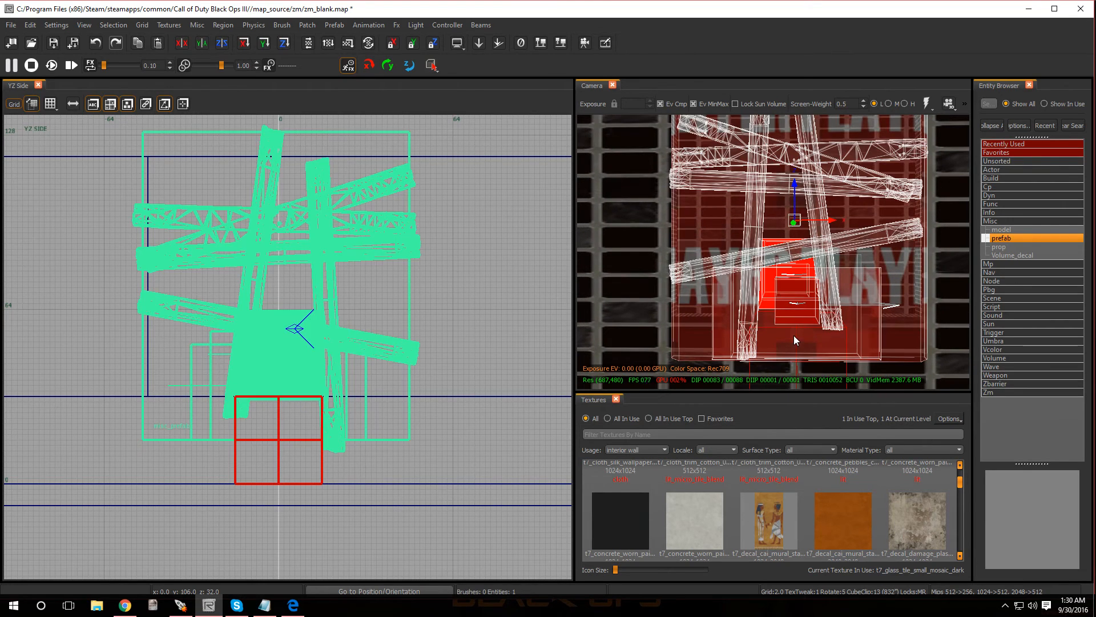
key(4)
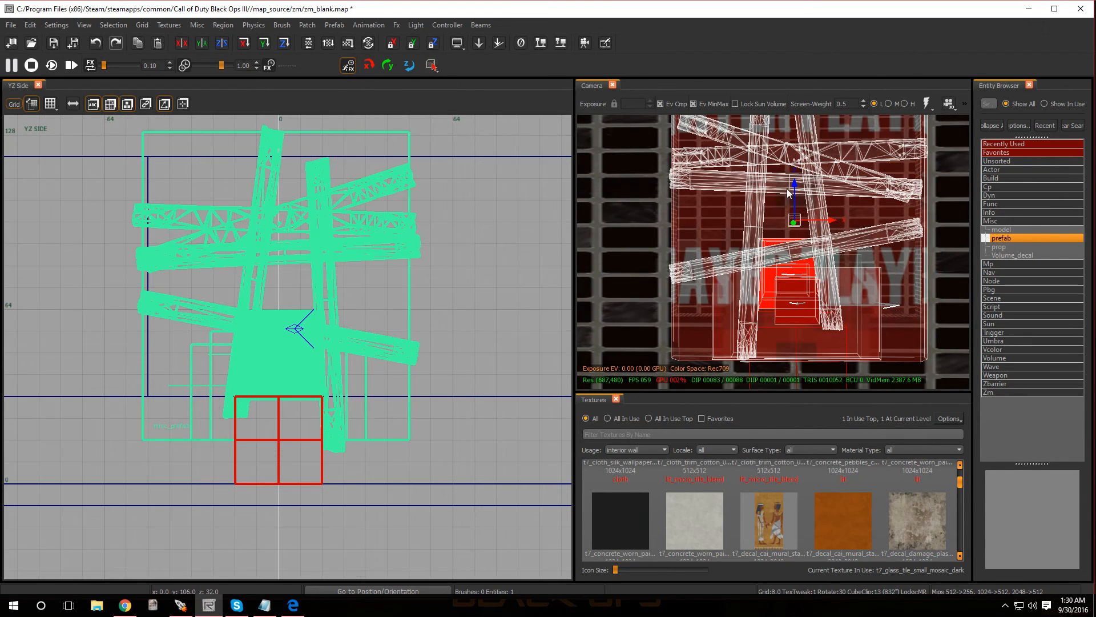
drag(793, 182, 796, 220)
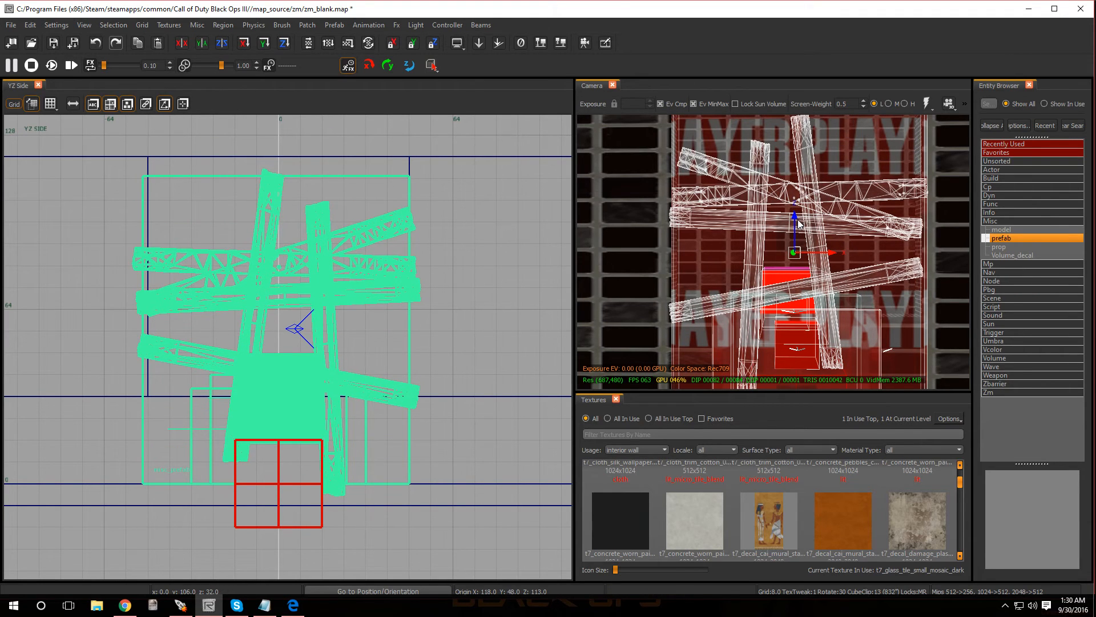
- Examine the barricade's fit in the window opening from farther back and reselect the prefab
key(Escape)
mouse_move(819, 286)
right_down()
mouse_move(819, 243)
mouse_move(815, 309)
mouse_move(815, 228)
mouse_move(822, 332)
mouse_move(805, 326)
right_up()
click(762, 274)
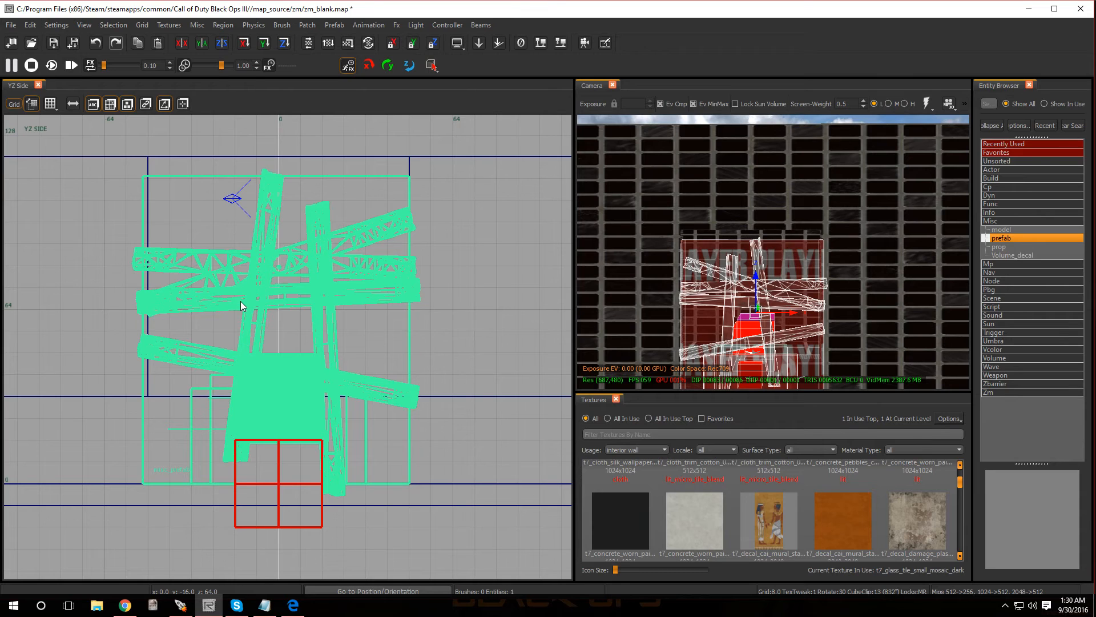
- Add a script_string property with the value startzone_window1 to the barricade prefab and deselect it
key(n)
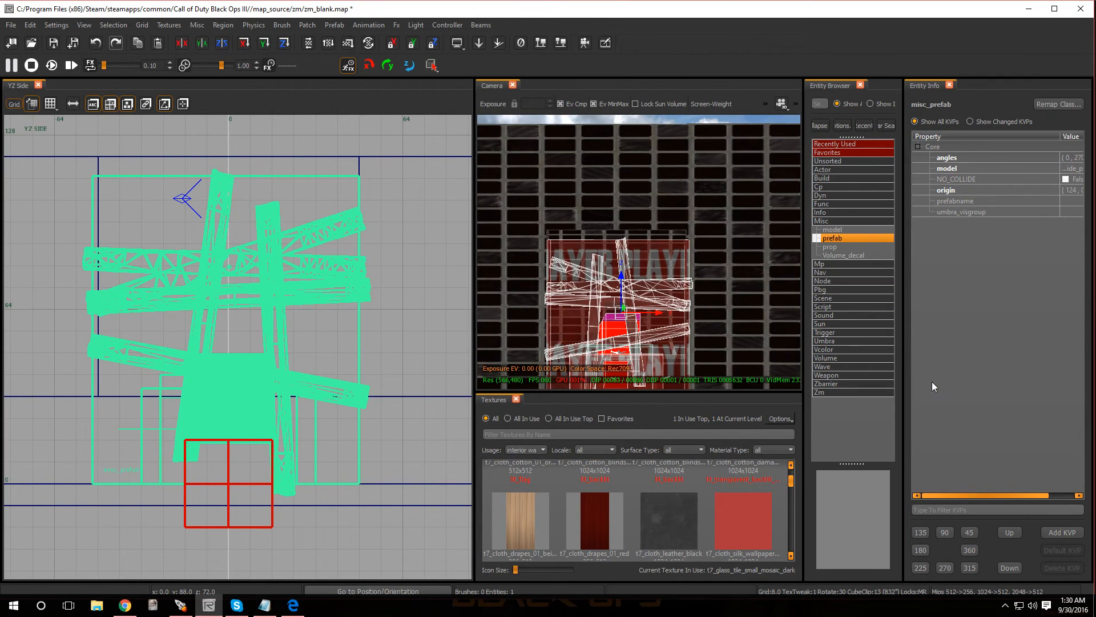
click(1065, 529)
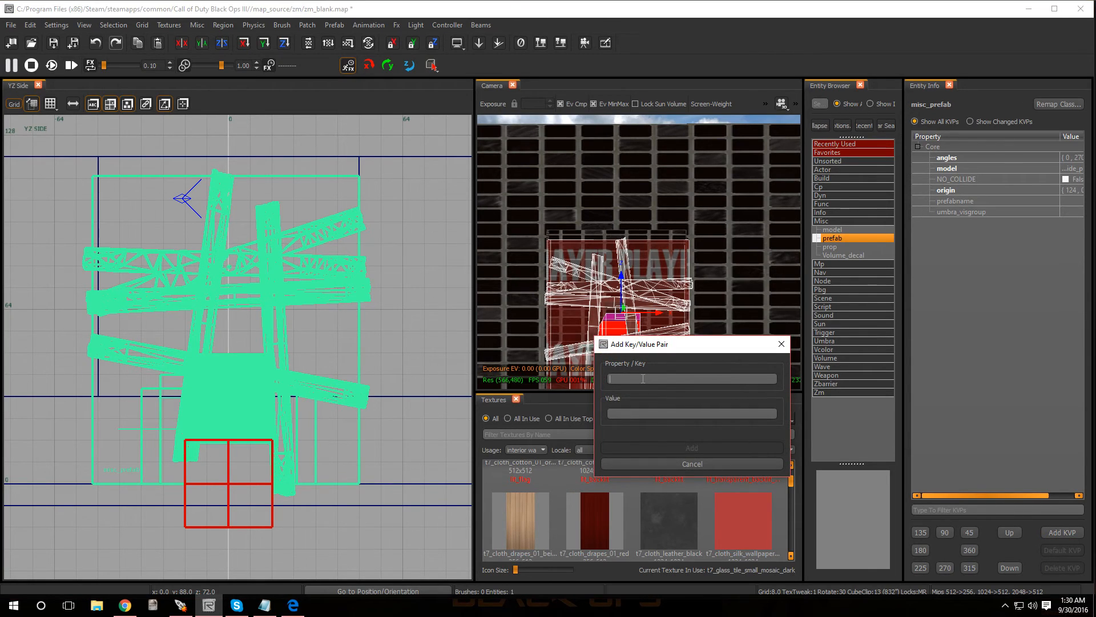
text(s)
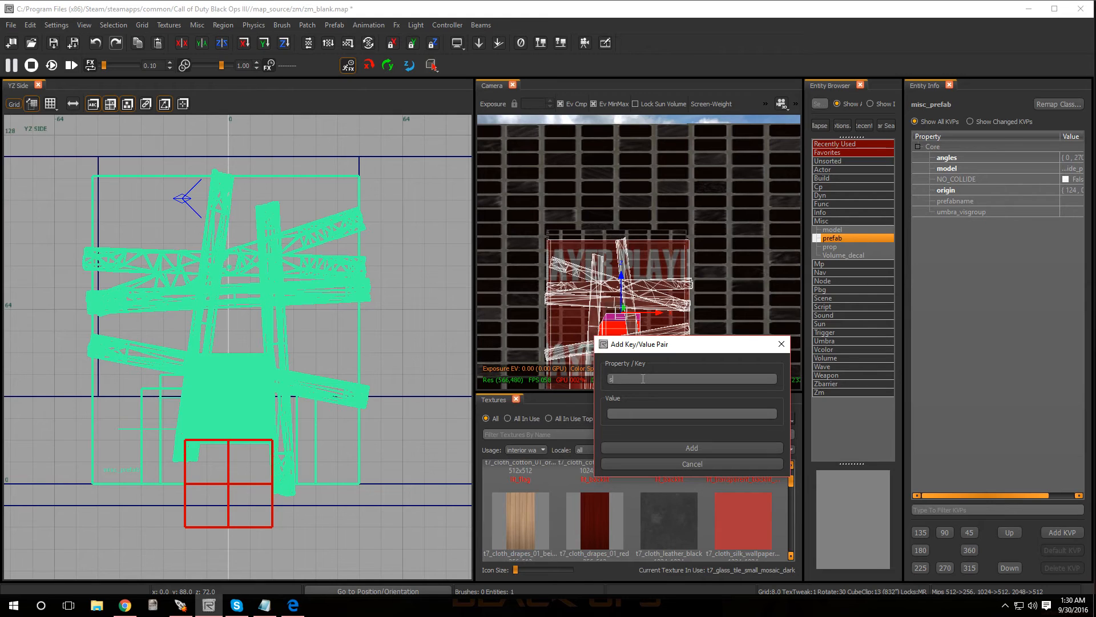
text(cript_string)
key(Tab)
text(startzone_wind)
text(ow1)
click(667, 449)
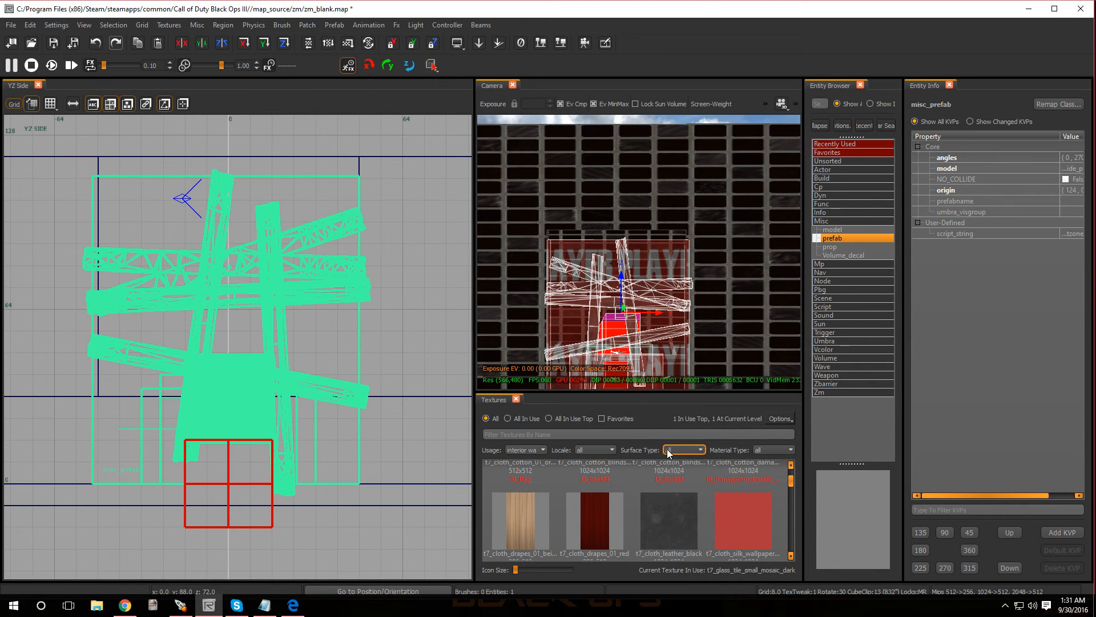
key(Escape)
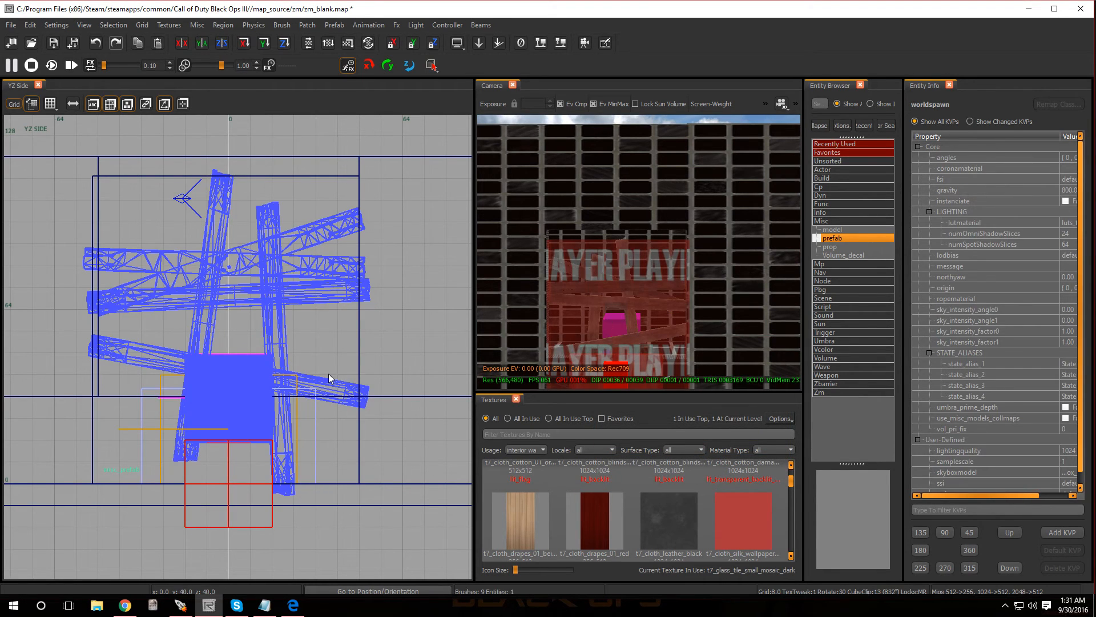
key(ctrl+Tab)
key(ctrl+Tab)
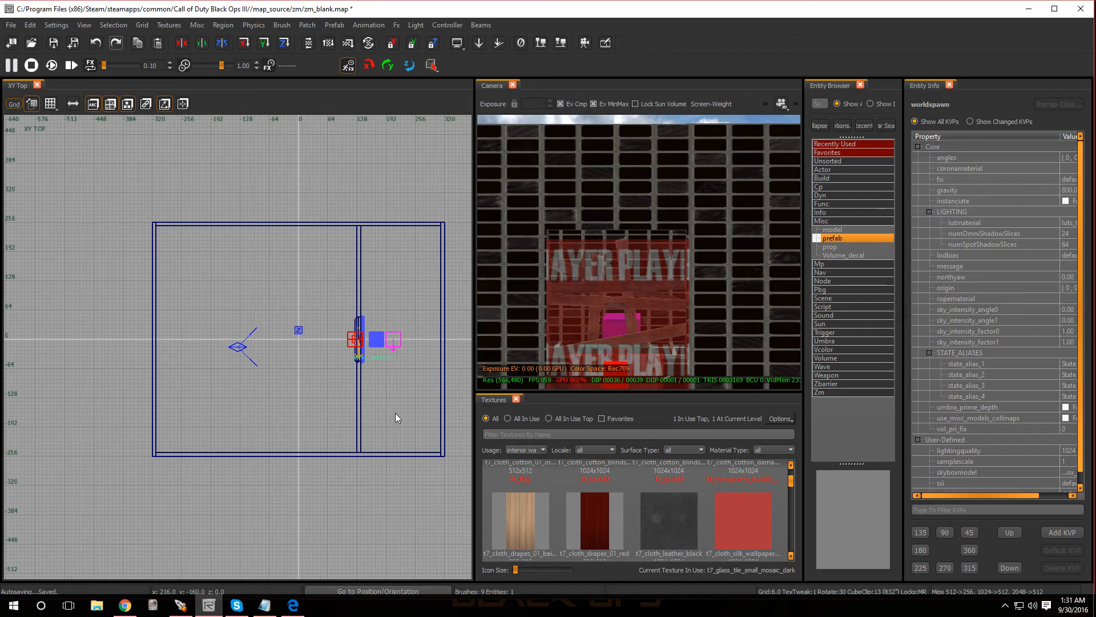
scroll(395, 413, up, 1)
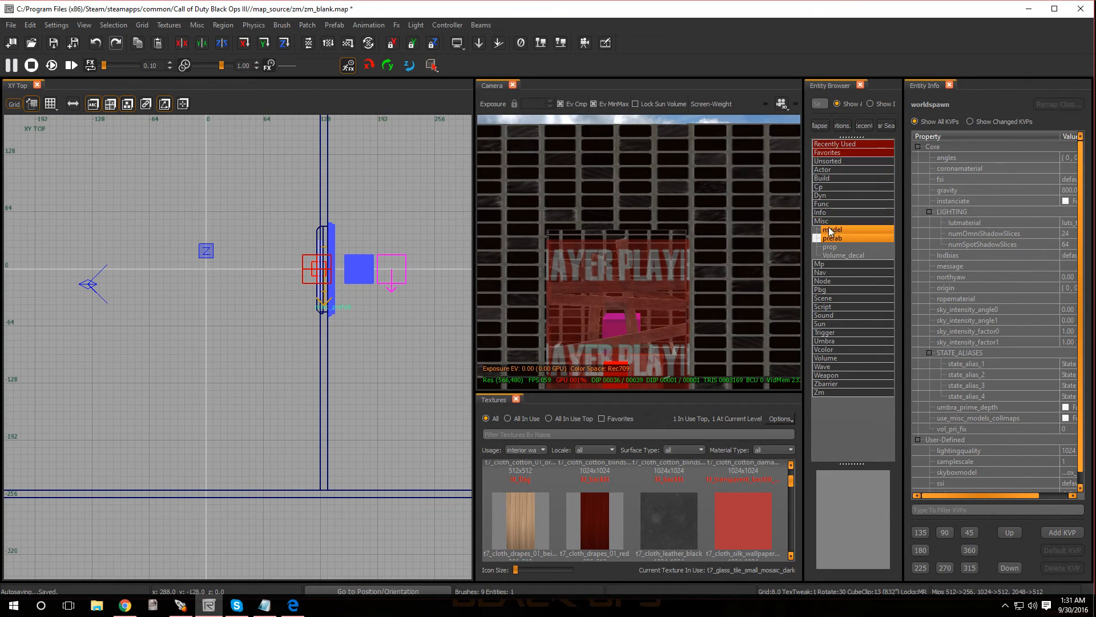
drag(832, 241, 397, 397)
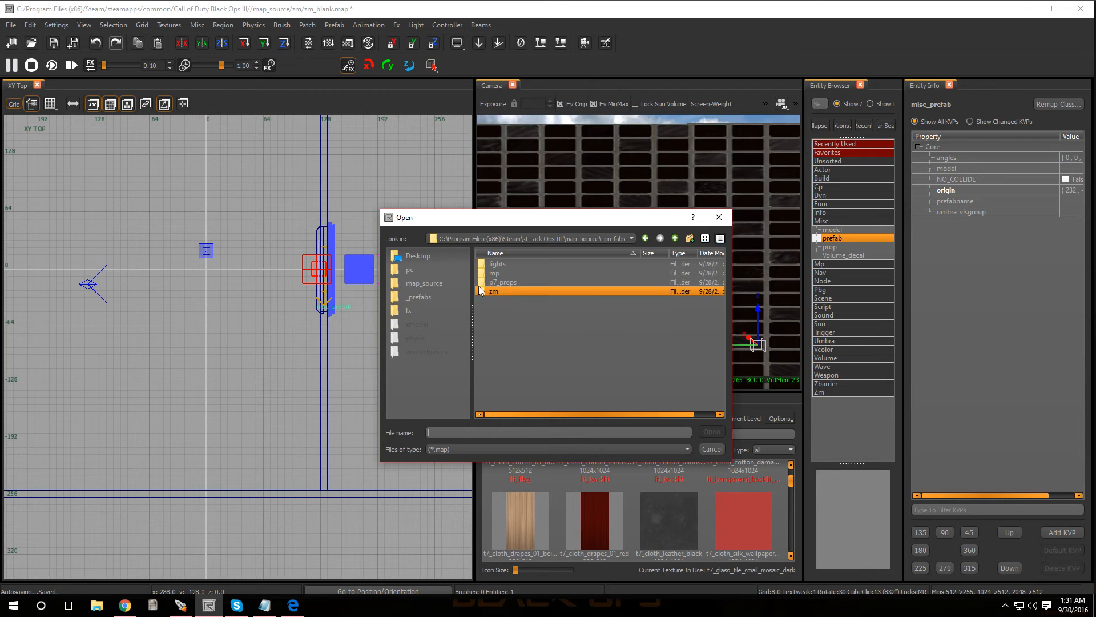
click(502, 290)
double_click(502, 291)
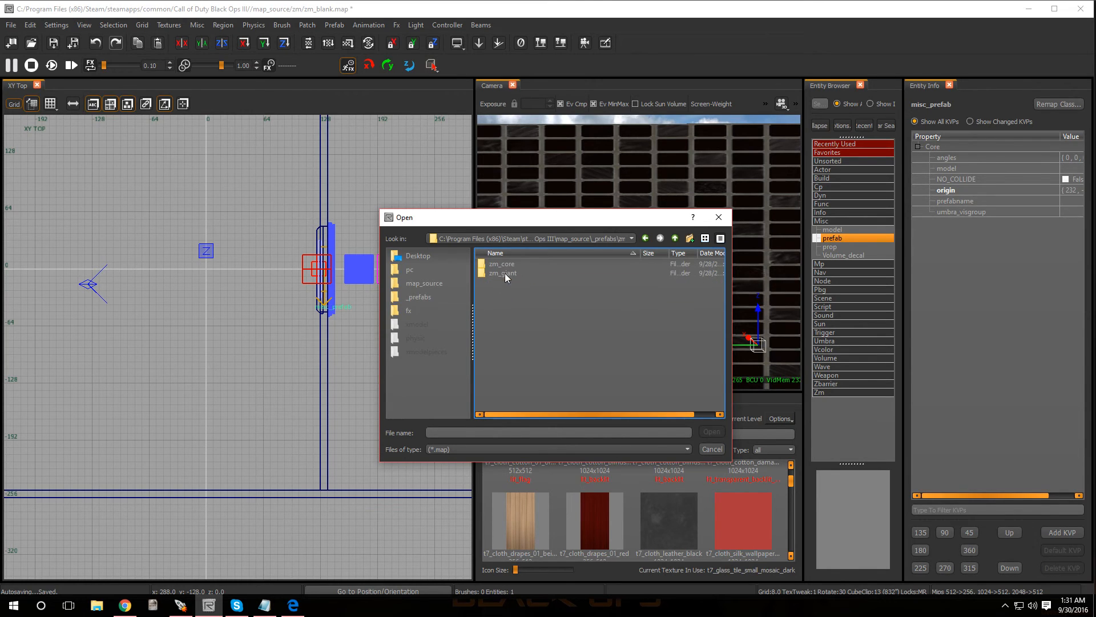
double_click(511, 264)
click(513, 264)
scroll(518, 270, down, 3)
click(543, 309)
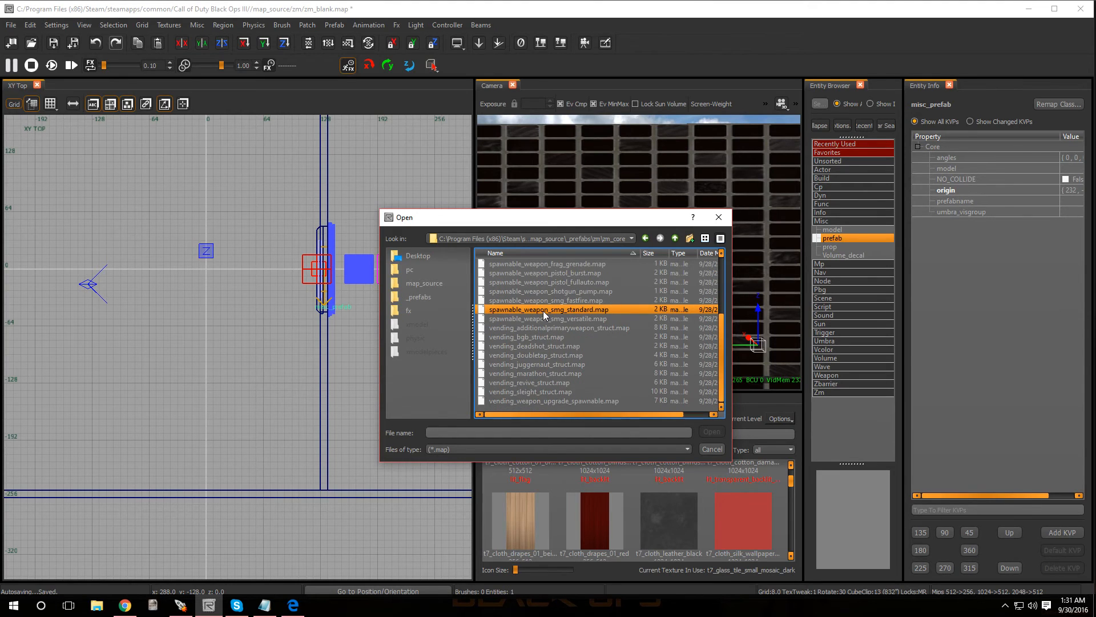
scroll(543, 311, down, 1)
click(529, 337)
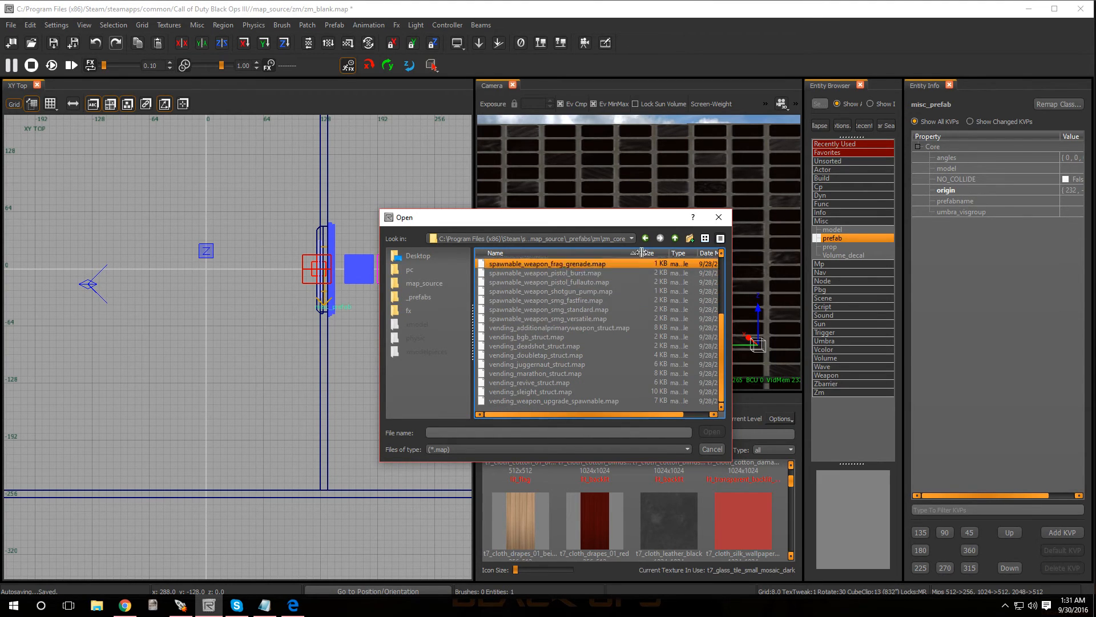
click(719, 217)
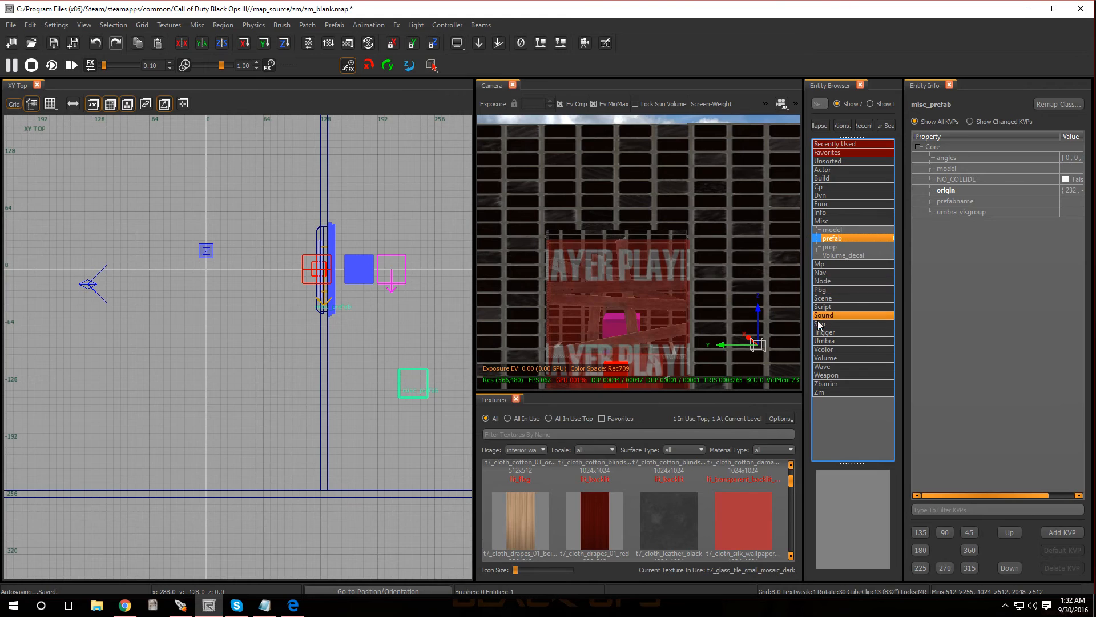
- Place a Spawner_Zm_Factory_zombie actor behind the barricade at X 232, Y -128 in the top view
double_click(831, 169)
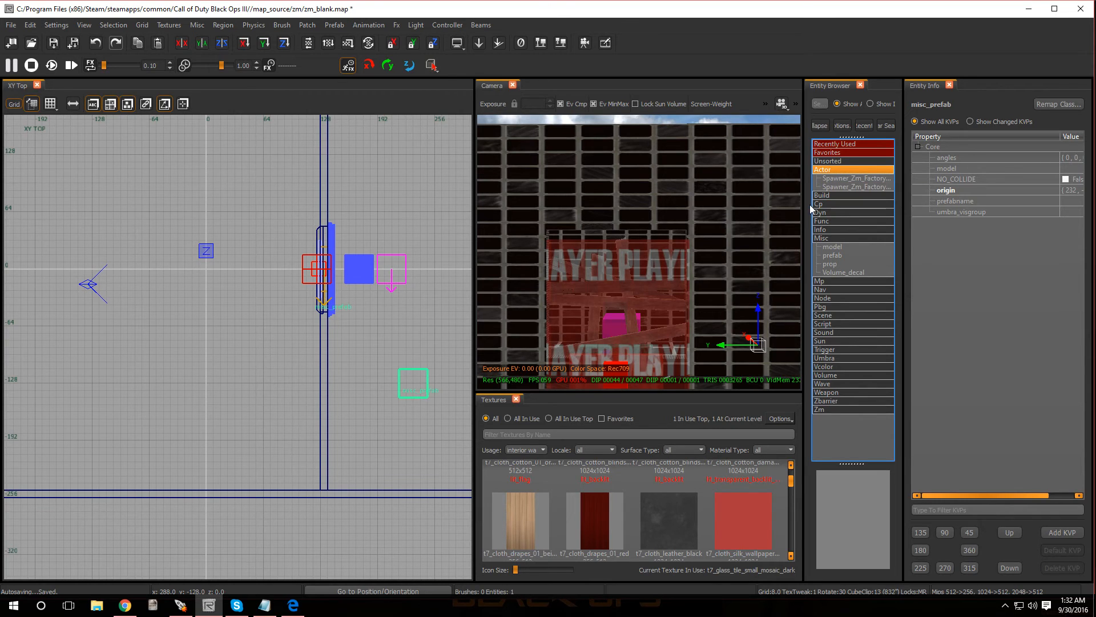
drag(793, 204, 706, 204)
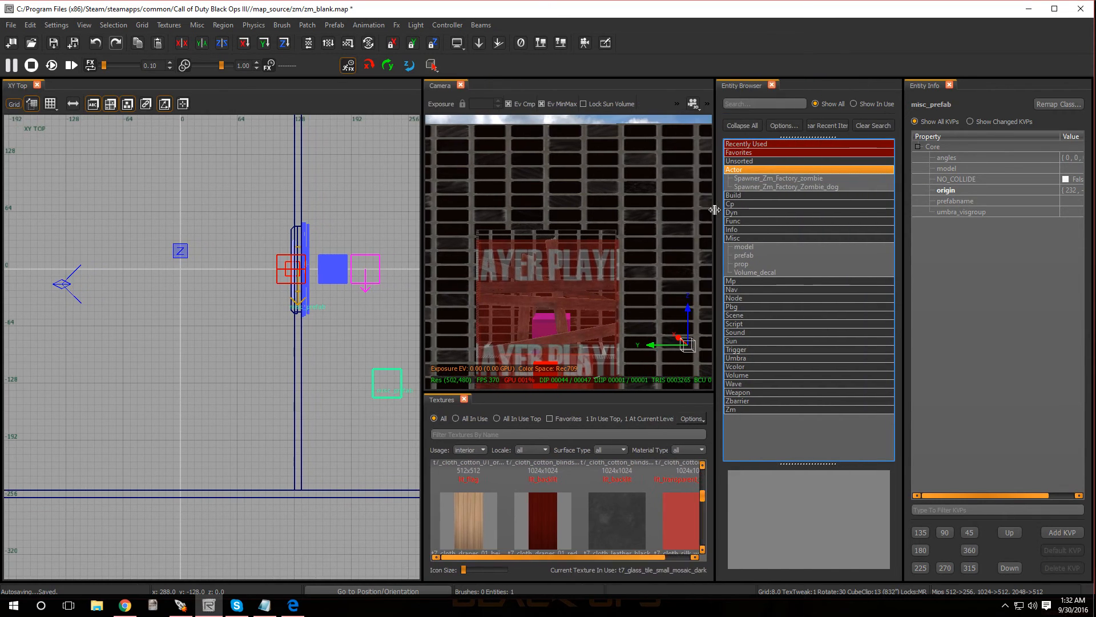
click(787, 179)
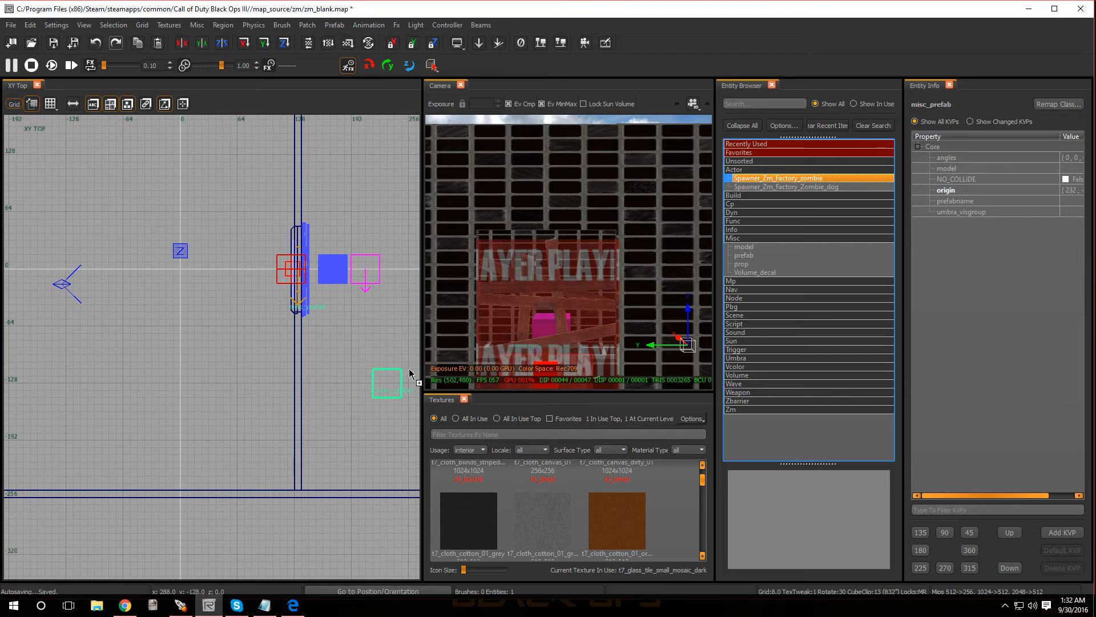
drag(620, 297, 375, 412)
scroll(395, 387, down, 1)
scroll(399, 386, down, 1)
scroll(400, 381, up, 5)
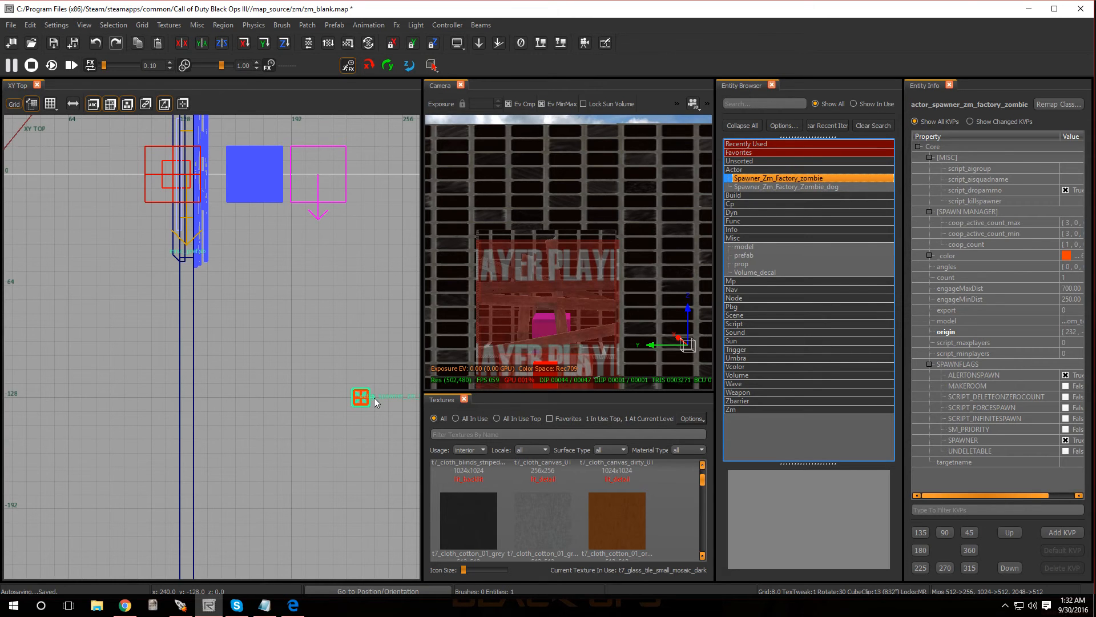
- Set the zombie spawner's targetname to start_zone_spawners
key(n)
key(n)
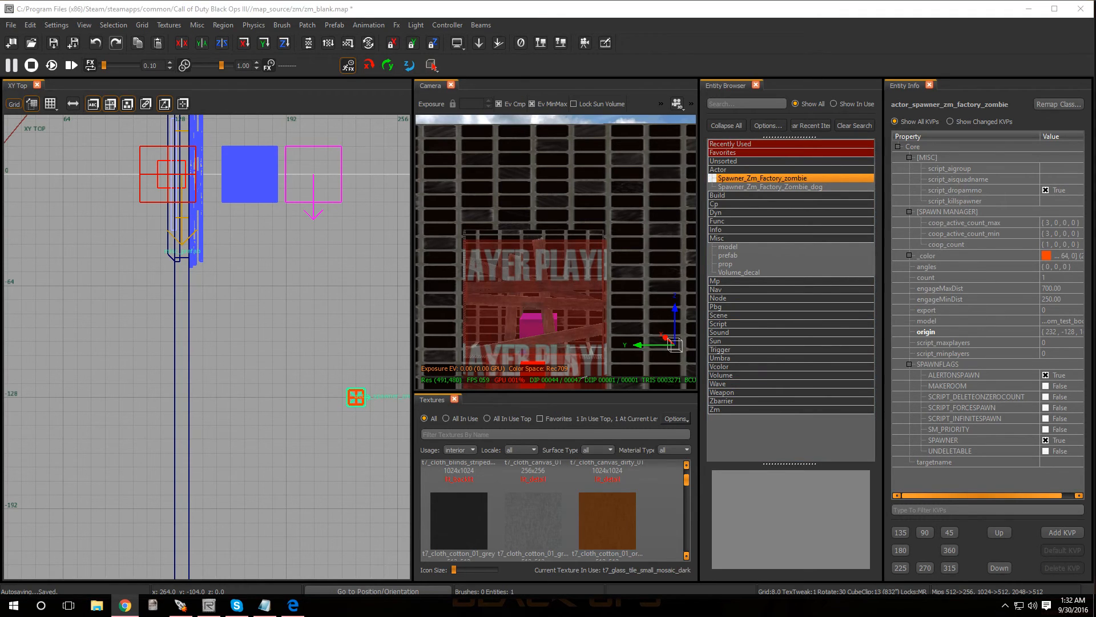
click(931, 463)
click(1050, 461)
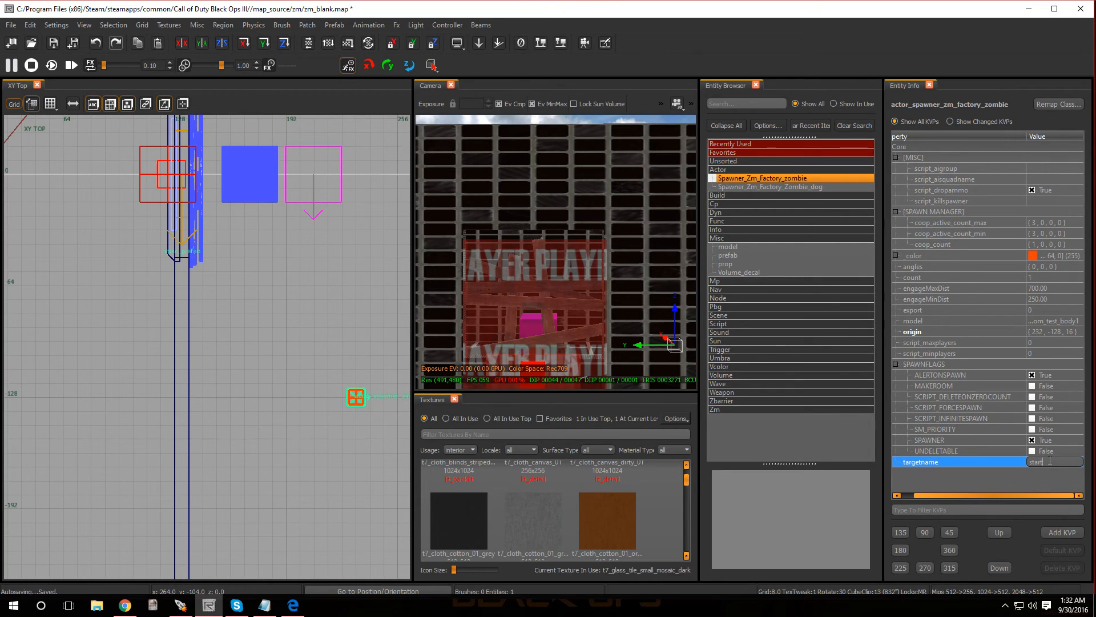
text(_zone_spawners)
key(Return)
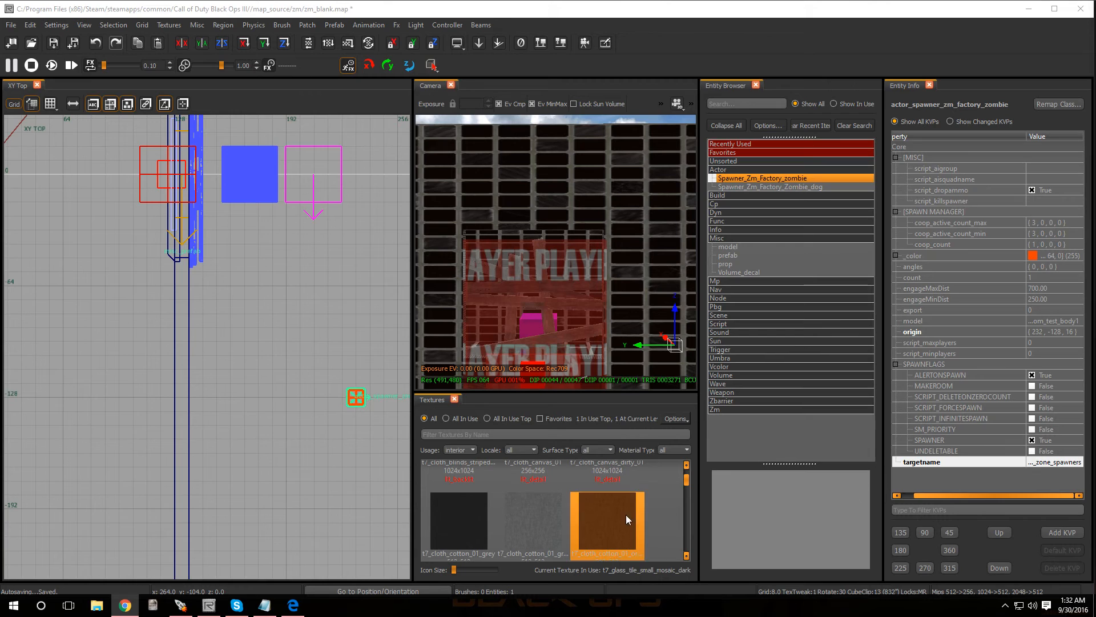
- Add a script_noteworthy property with the value zombie_spawner to the zombie spawner
click(1059, 532)
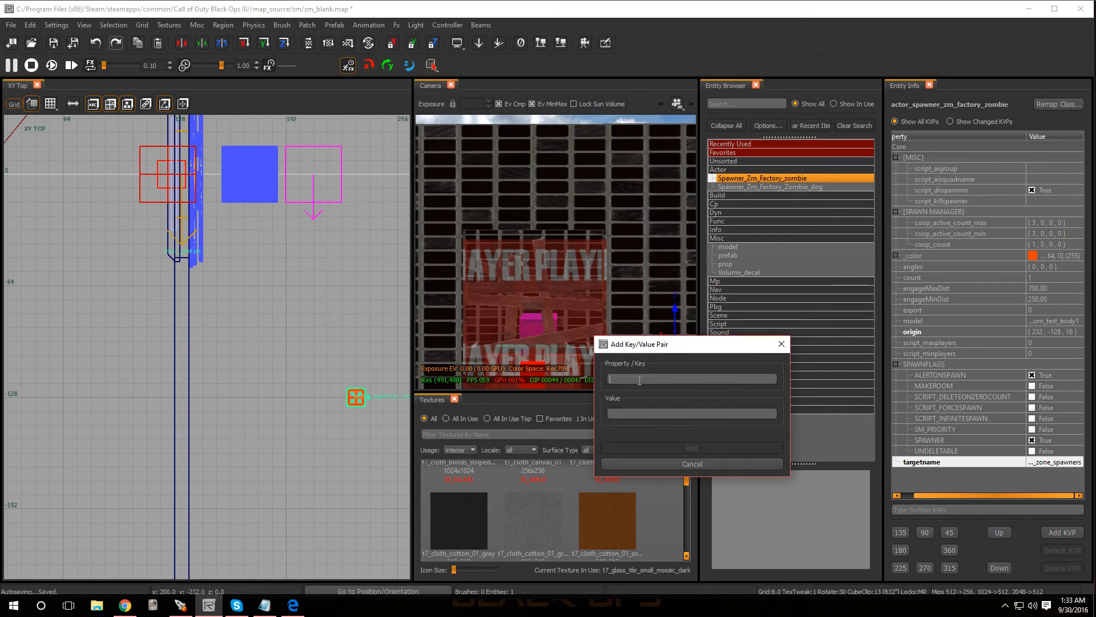
text(scrip)
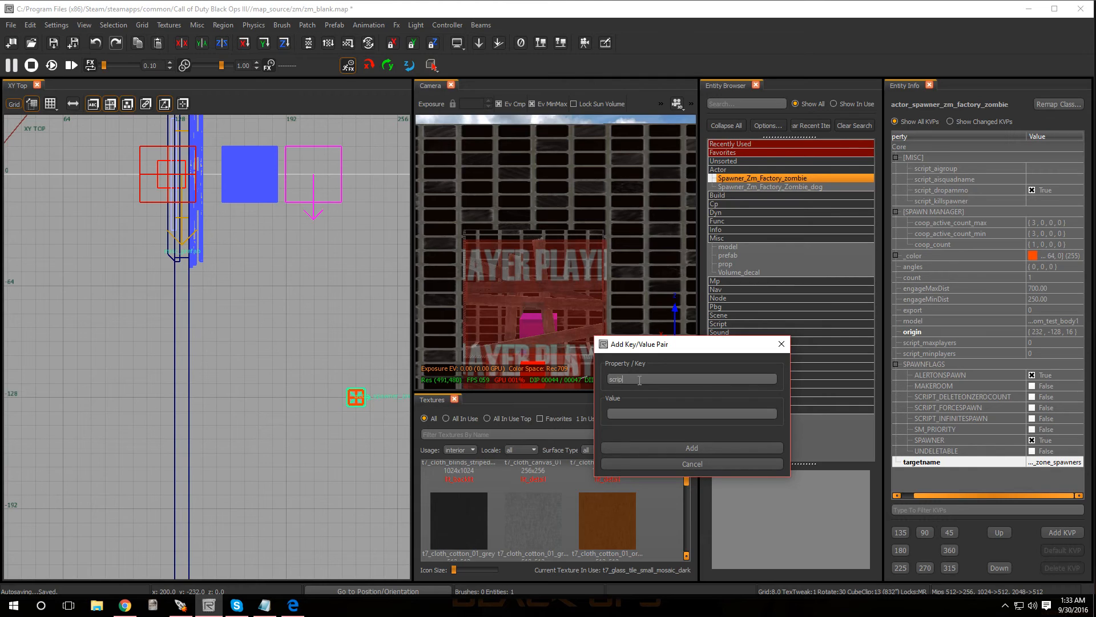
text(t_noteworthy)
key(Tab)
text(zombie_spawner)
click(677, 450)
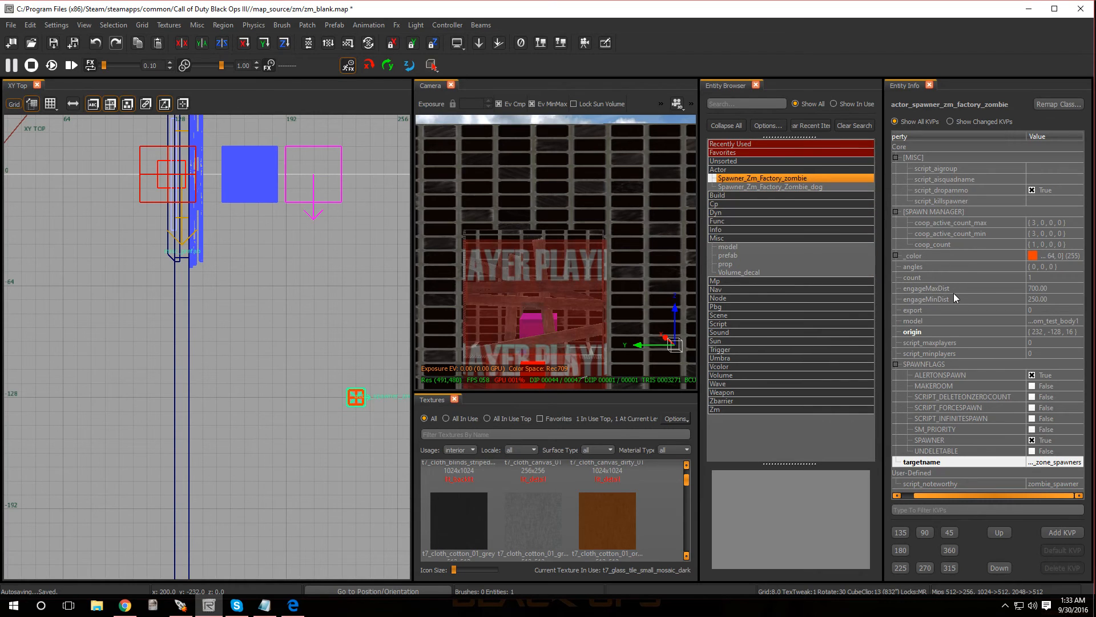
- Close the Entity Browser, widen the spawner's property list, and set the first coop_count value to 9999
click(928, 244)
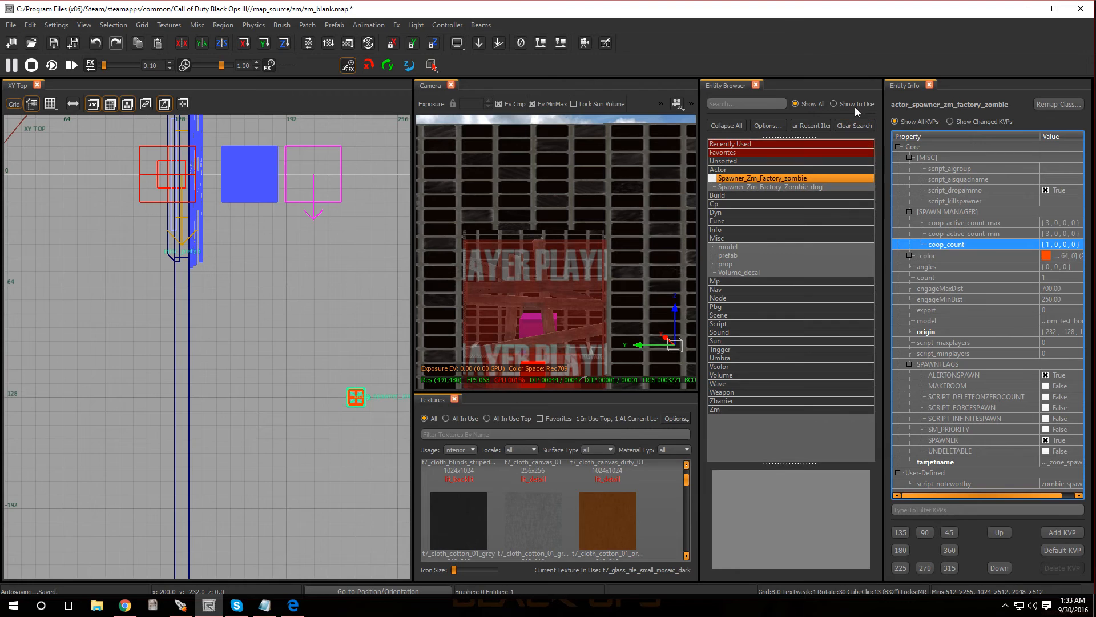
click(756, 85)
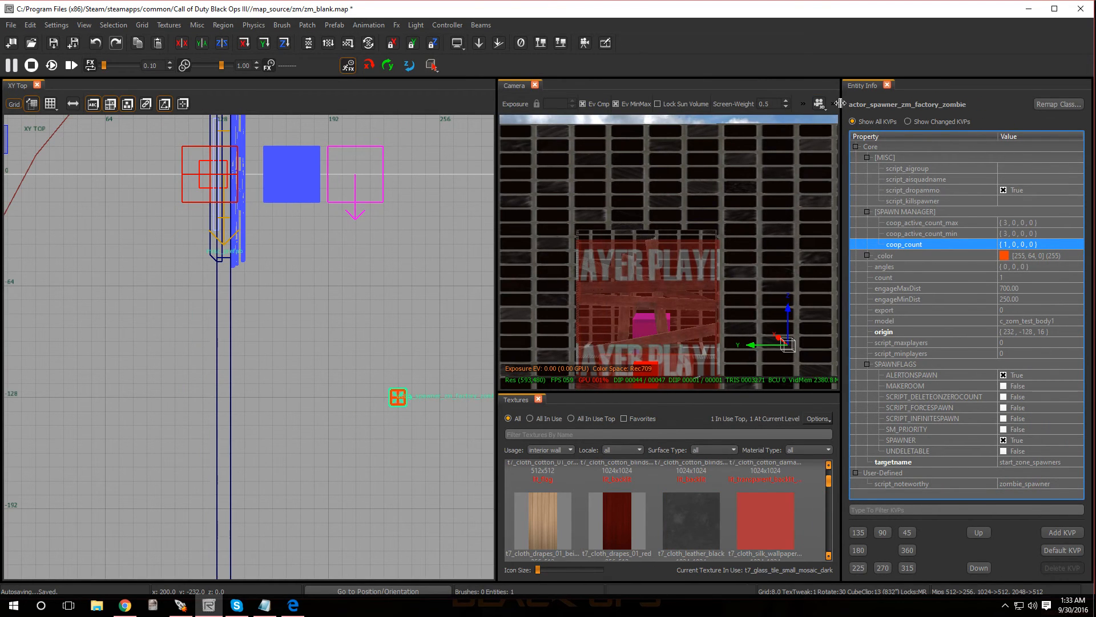
drag(840, 102, 628, 102)
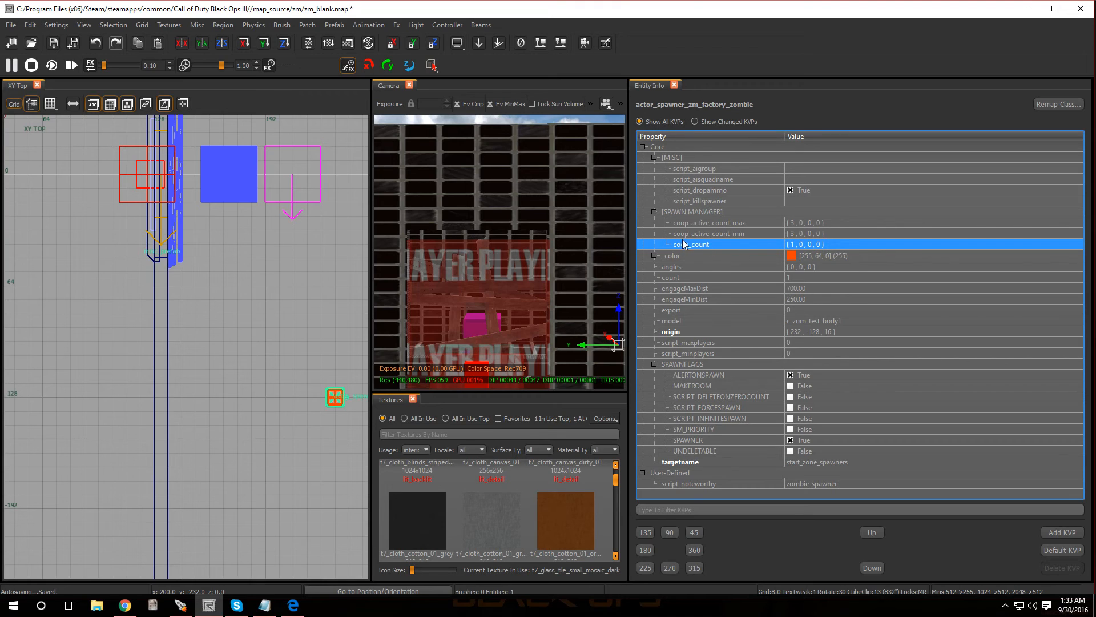
click(799, 245)
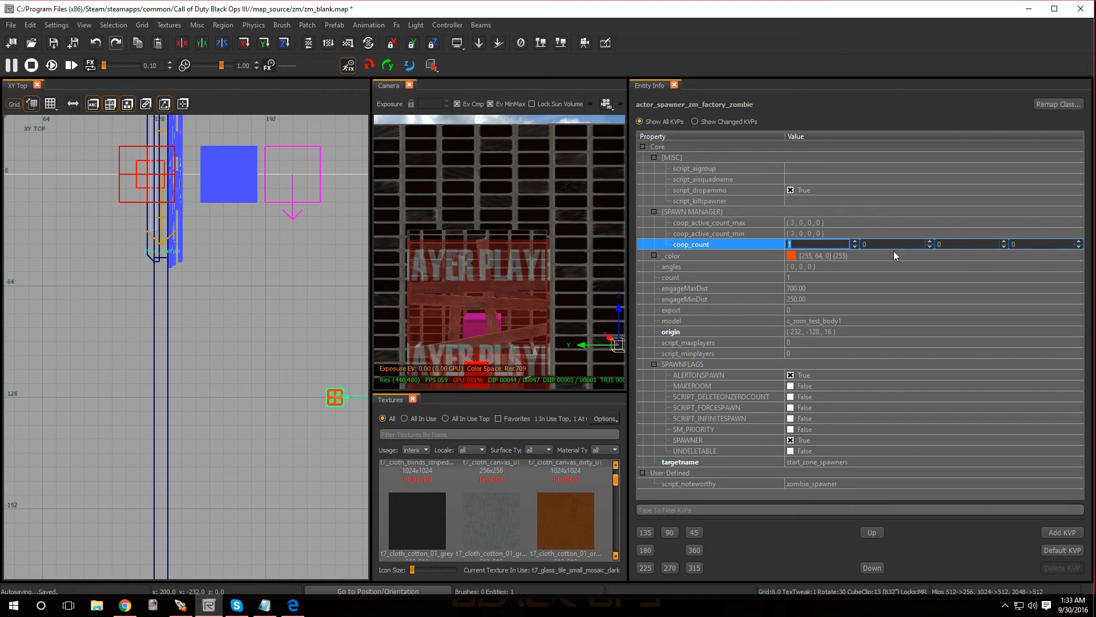
click(801, 243)
text(999)
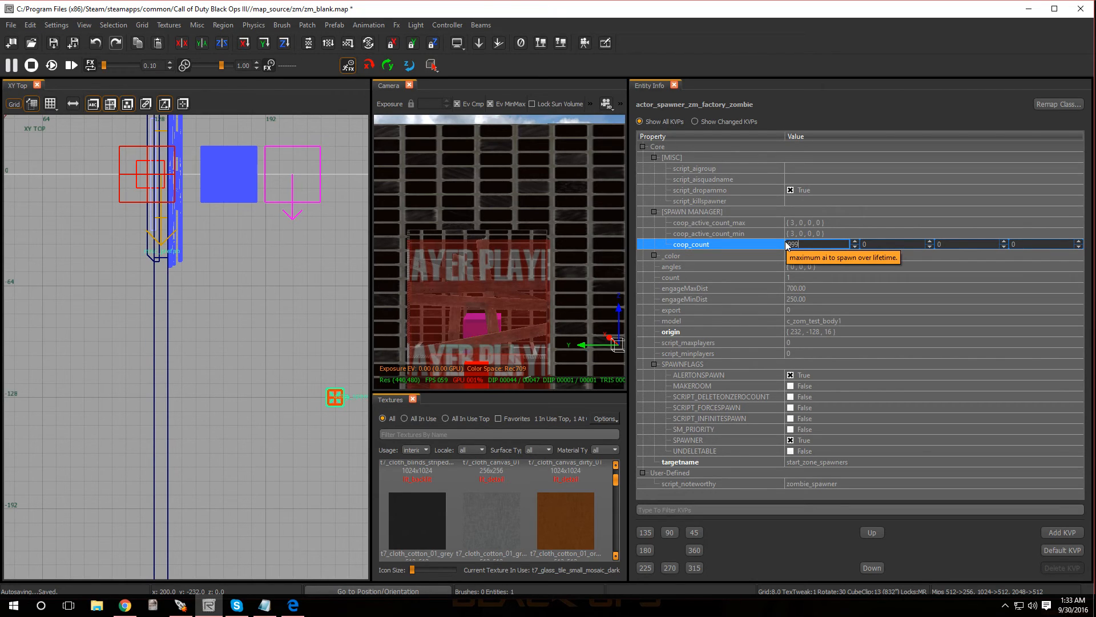
text(9)
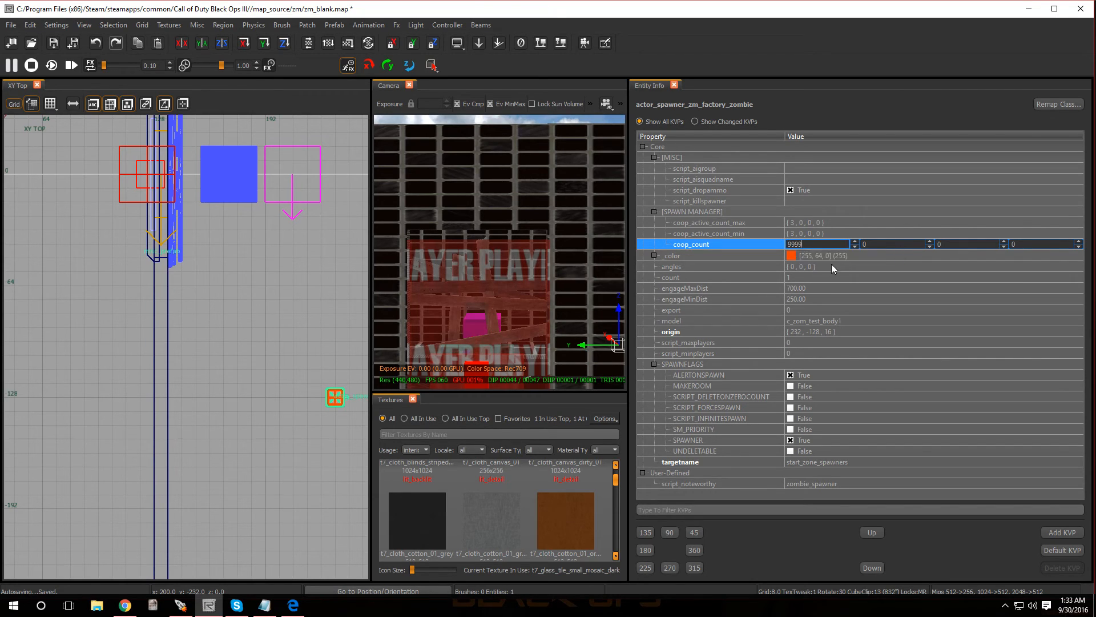
key(Return)
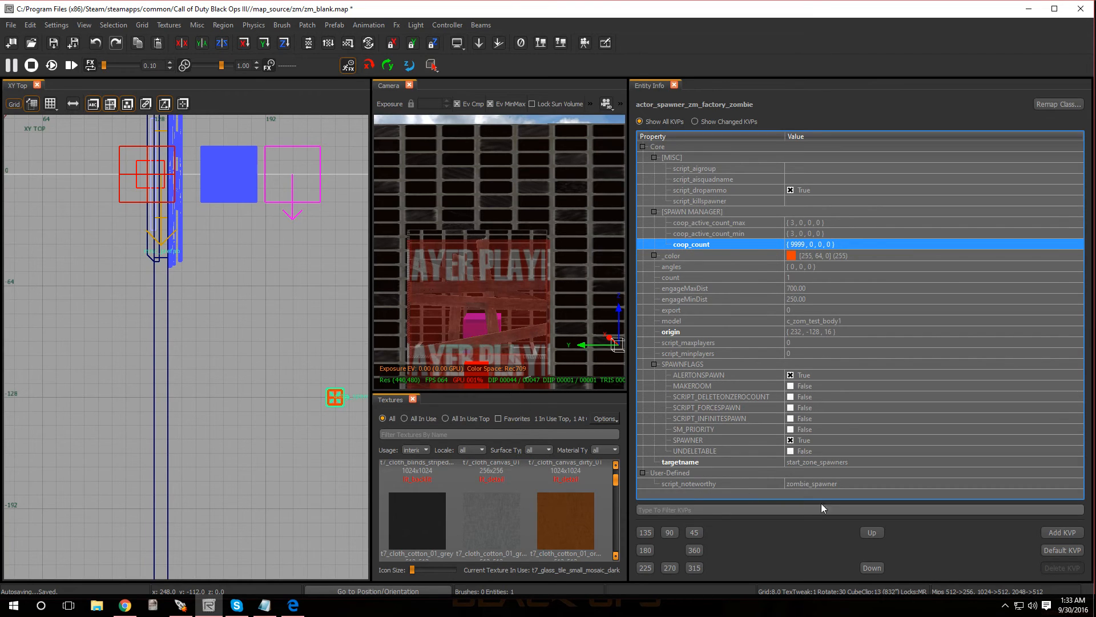
- Add a script_forcespawn property with the value 1 to the zombie spawner
click(1054, 534)
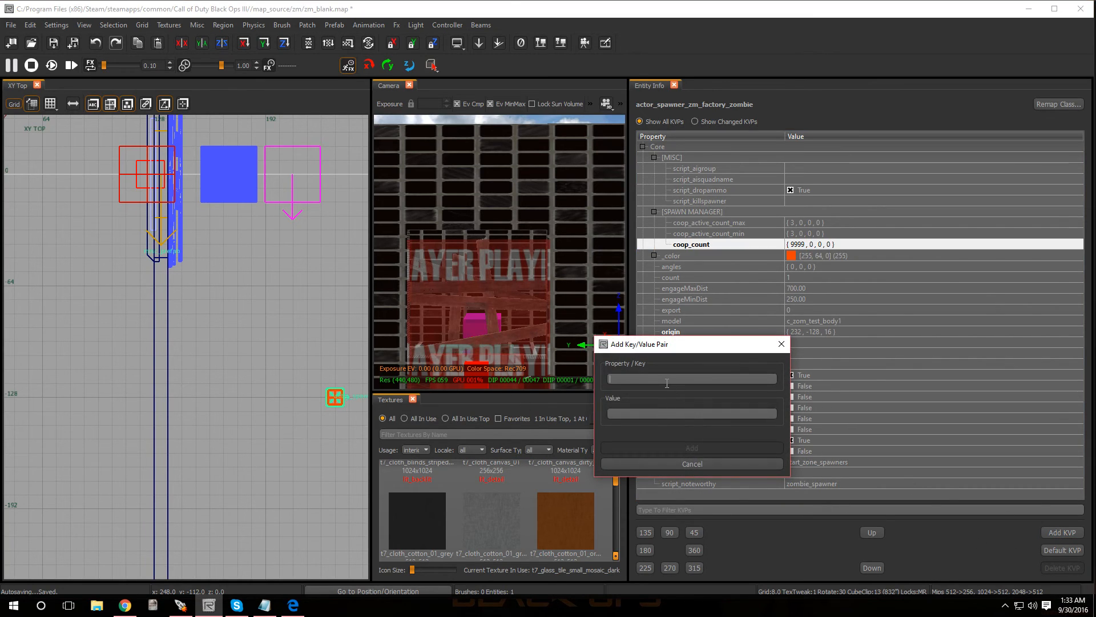
text(script)
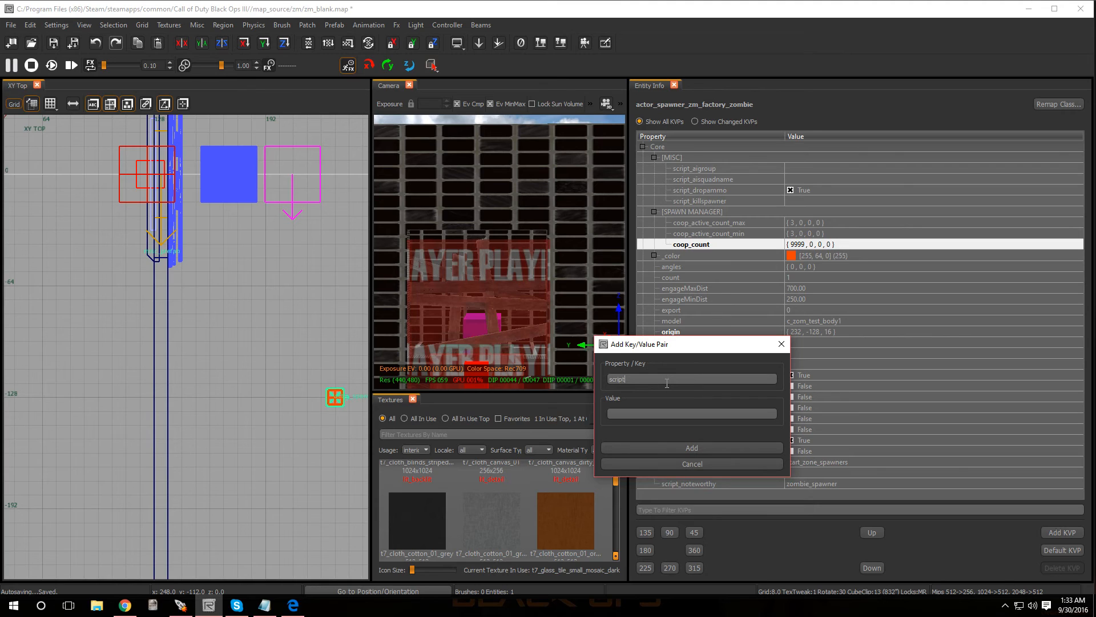
text(_forcespawn)
key(Return)
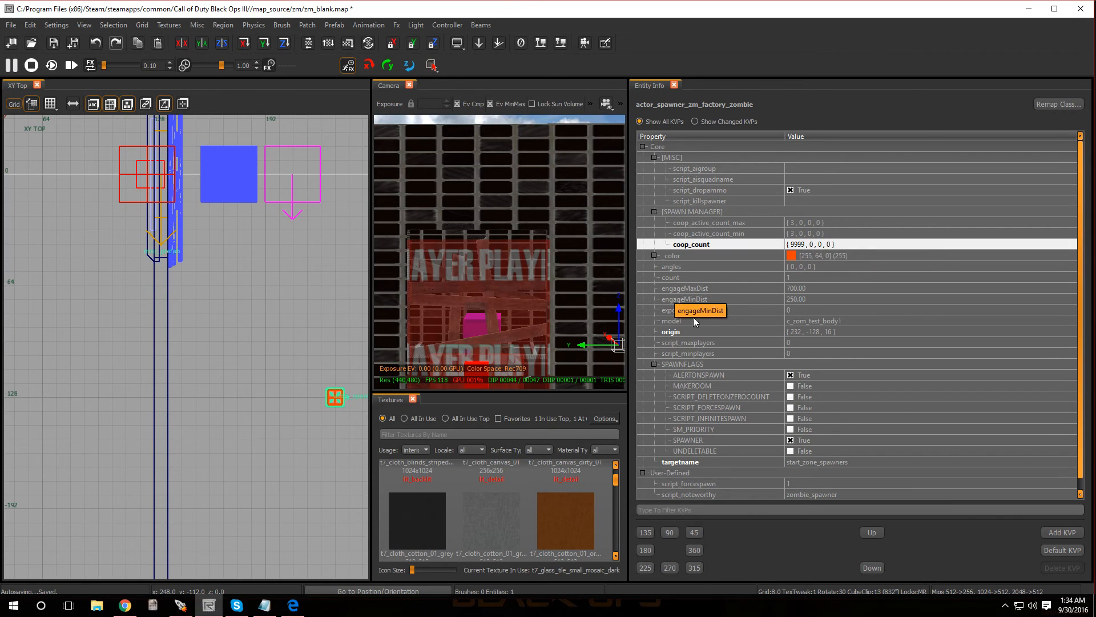
scroll(785, 325, down, 1)
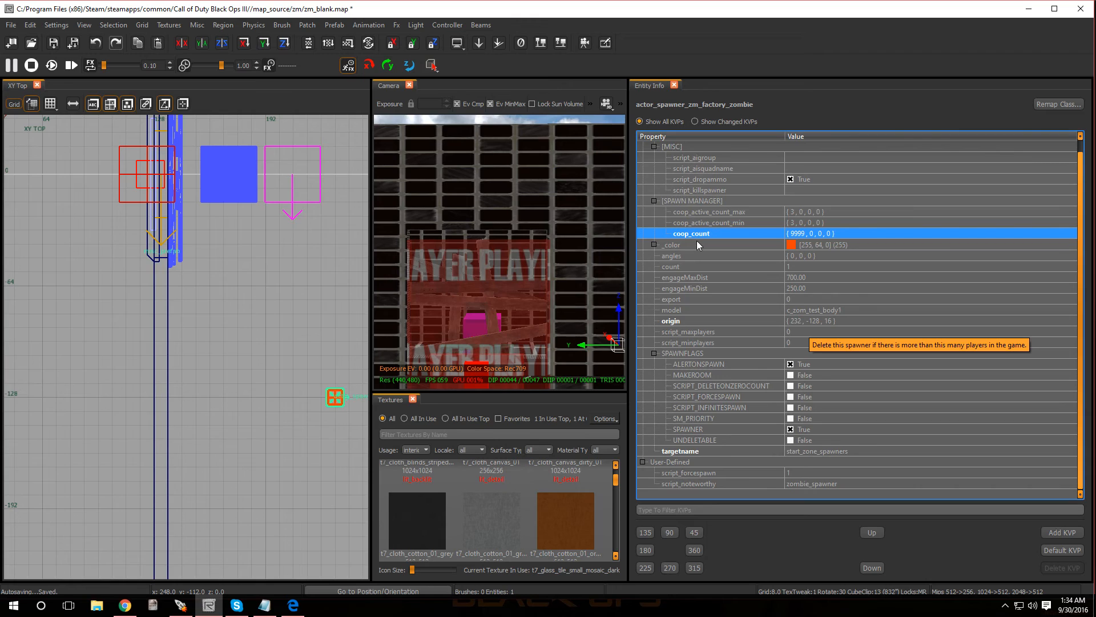
scroll(703, 233, up, 1)
scroll(703, 232, down, 1)
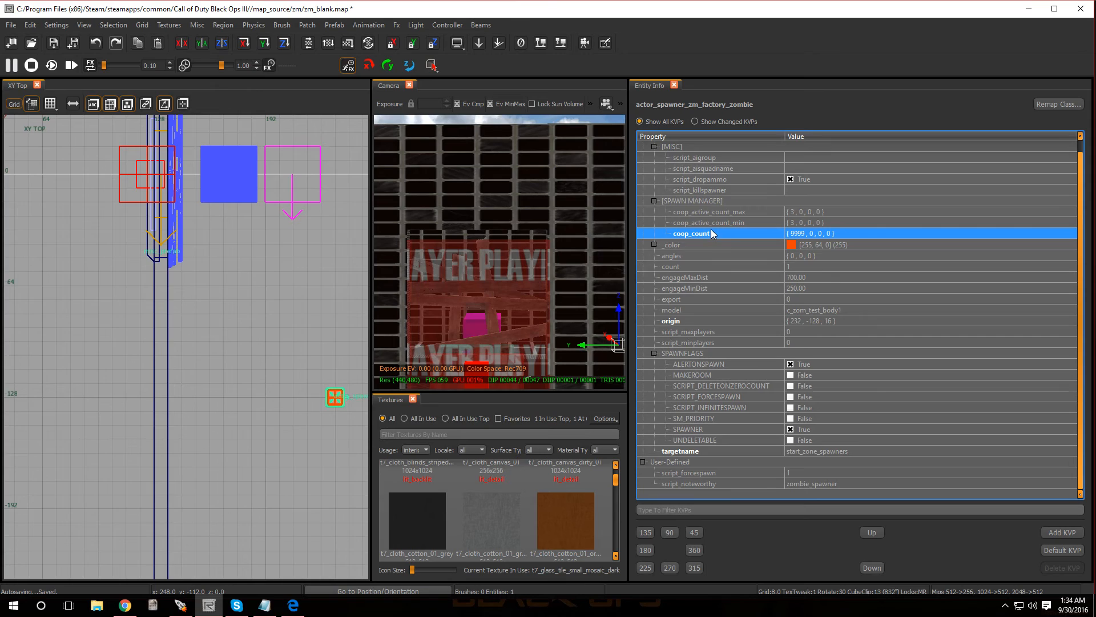
- Set the zombie spawner's count property to 9999 and deselect the spawner
click(715, 212)
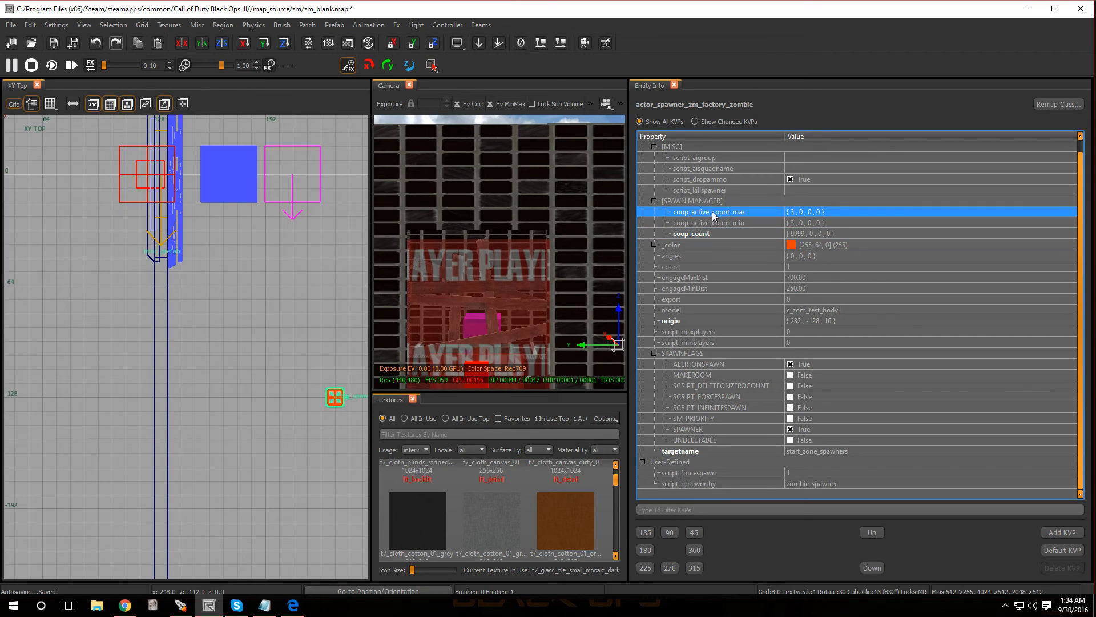
click(704, 223)
scroll(696, 200, up, 1)
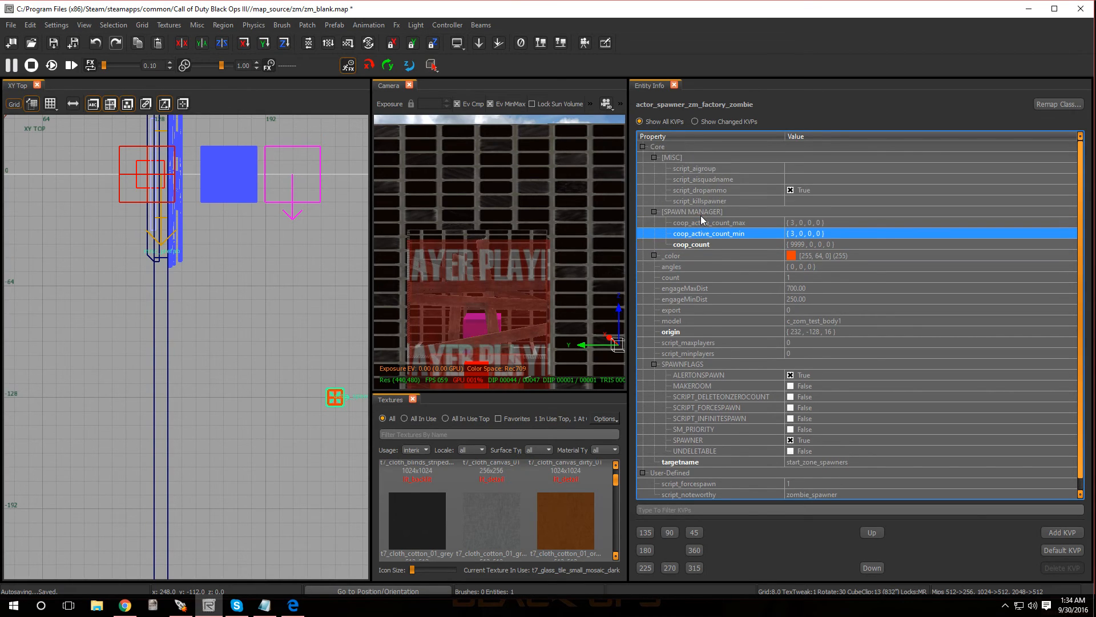
click(700, 244)
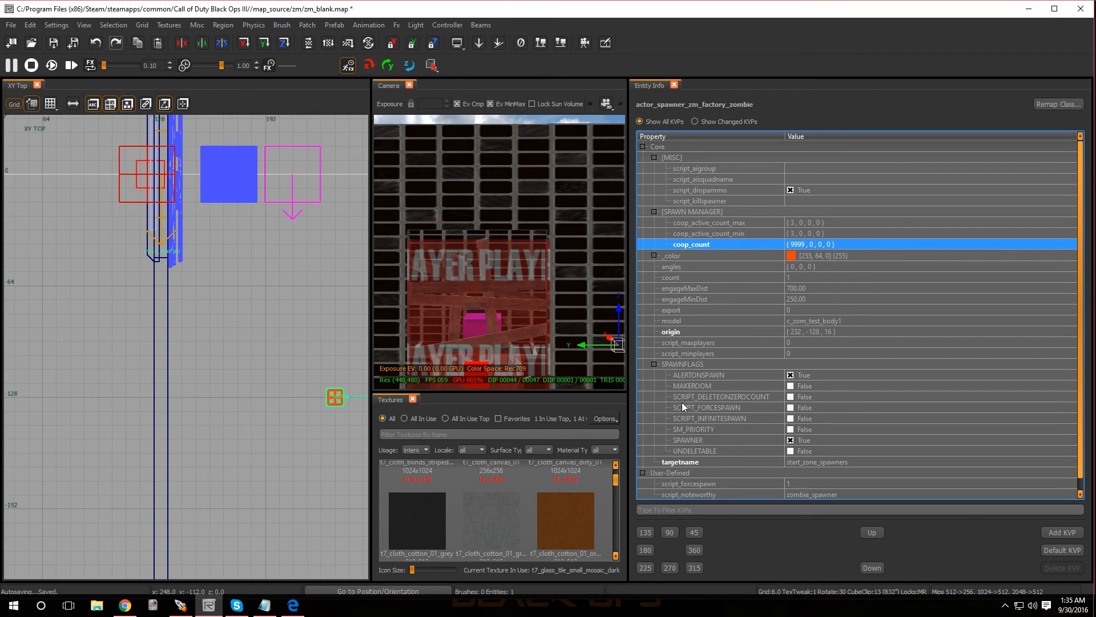
key(Escape)
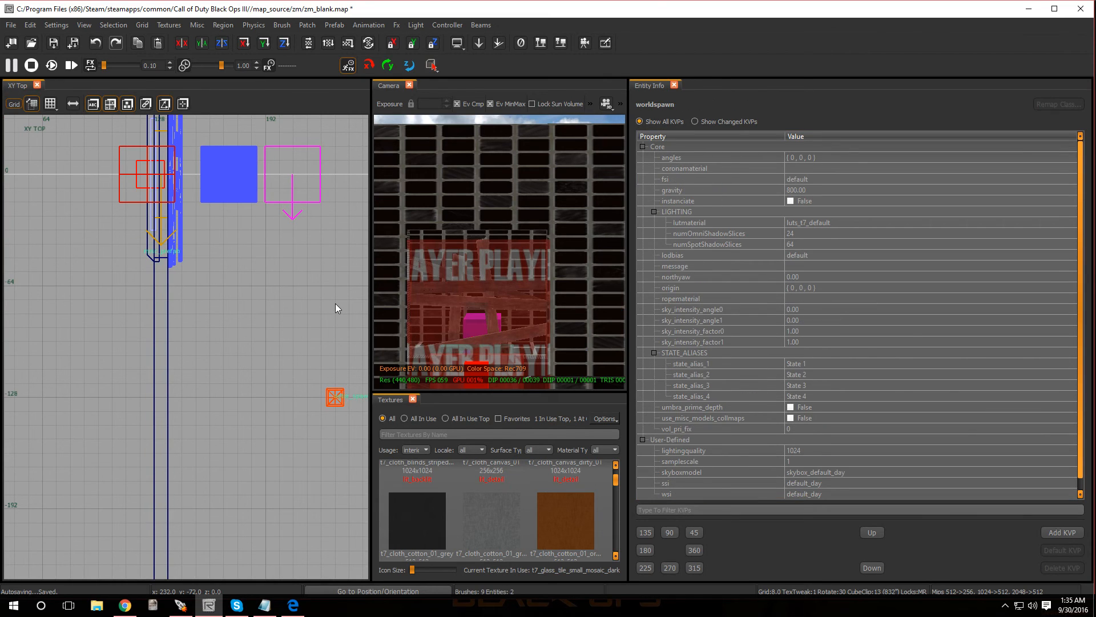
click(337, 396)
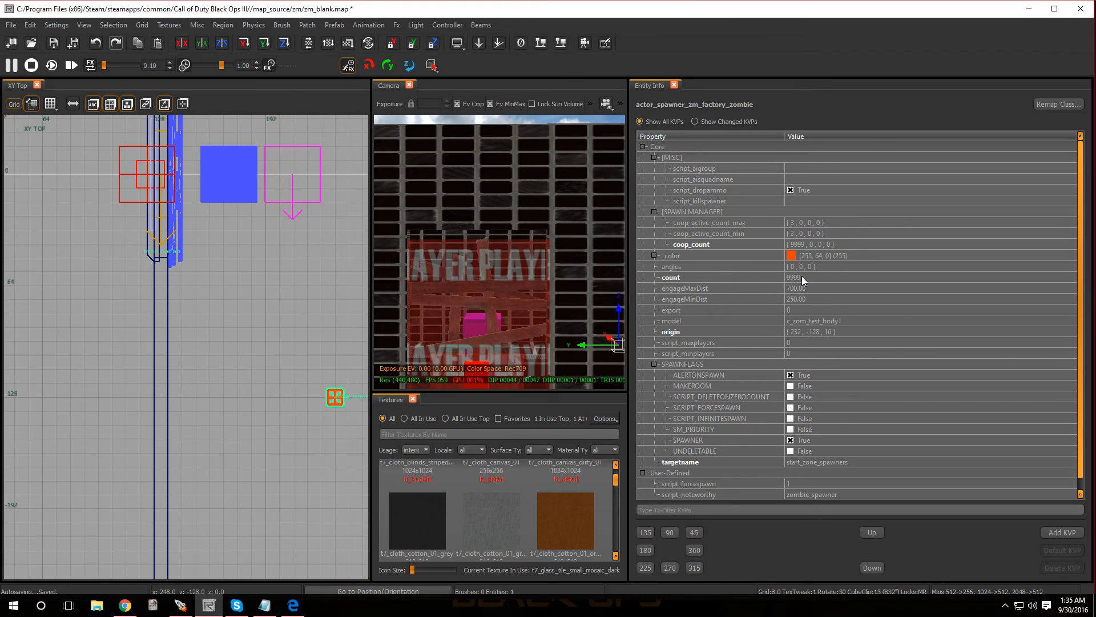
mouse_move(802, 278)
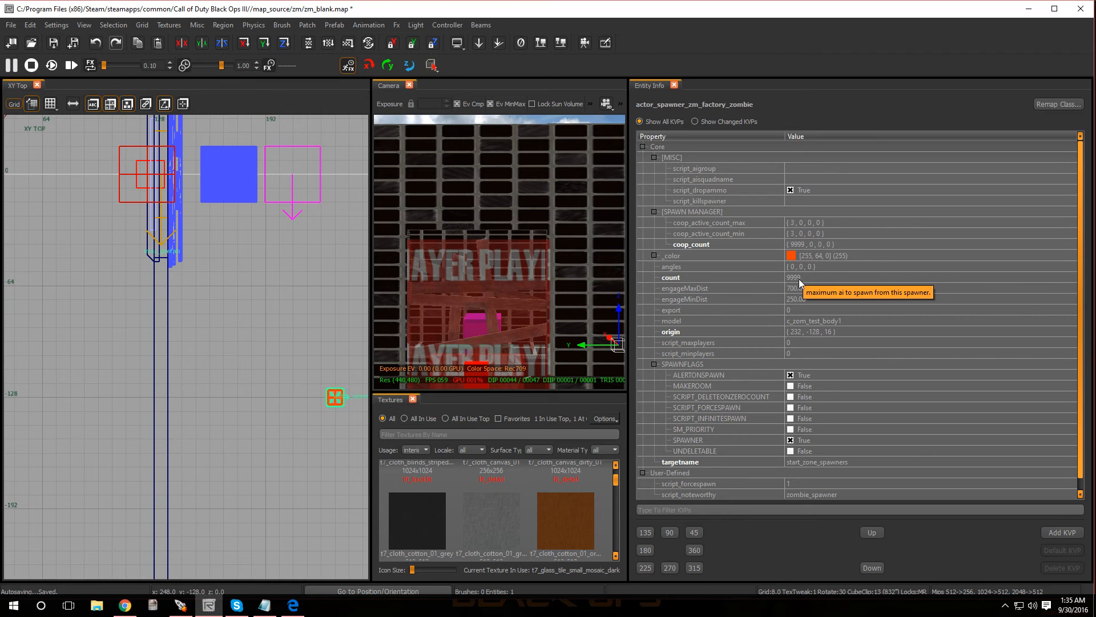
key(Escape)
- Open the Entity Browser and place a Node pathnode behind the barricaded window, beyond the existing window entities
scroll(336, 384, down, 5)
scroll(333, 340, down, 3)
scroll(339, 318, up, 8)
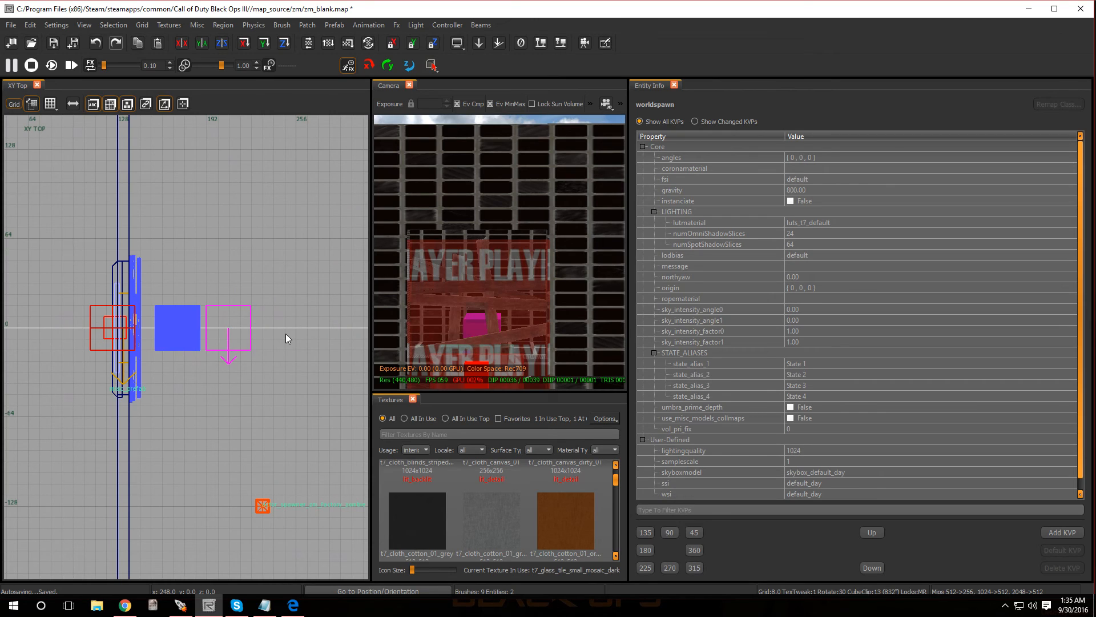
right_click(287, 338)
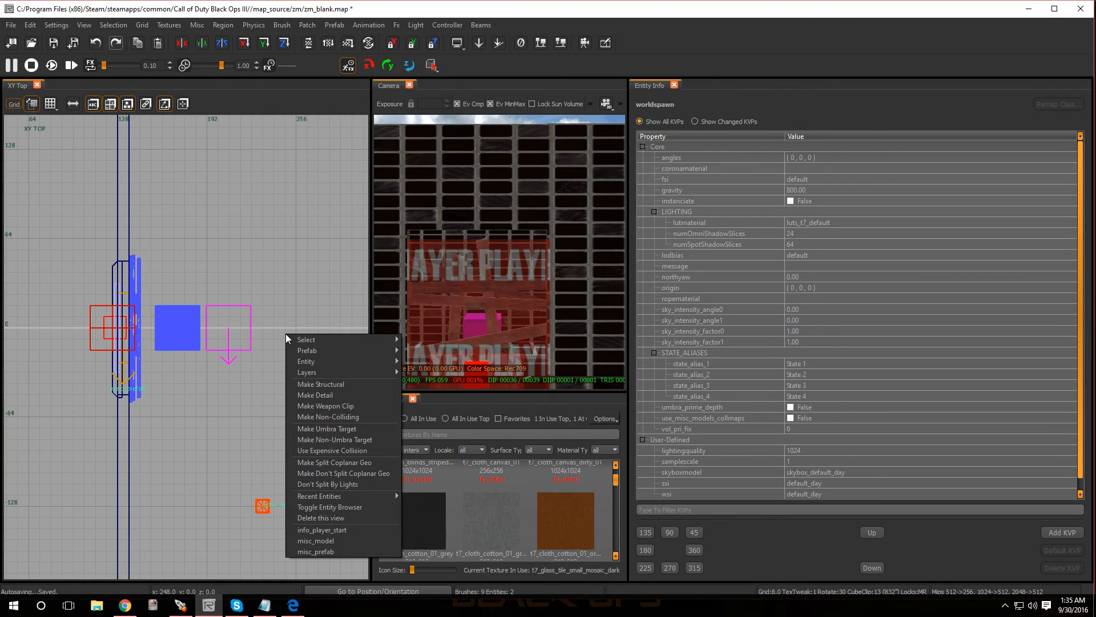
click(261, 290)
key(b)
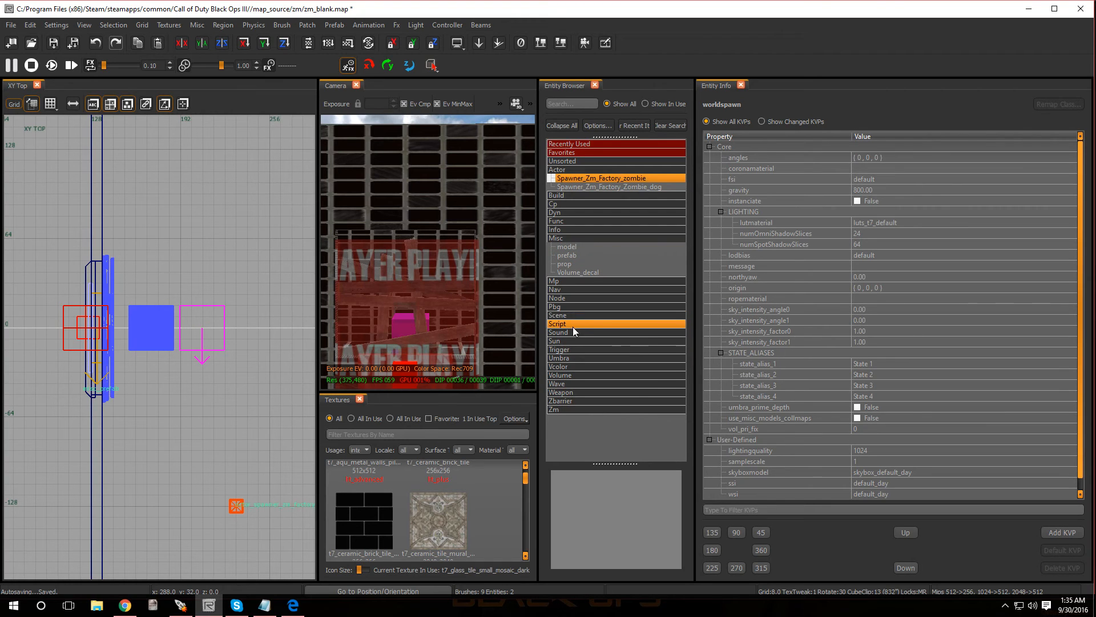
double_click(555, 238)
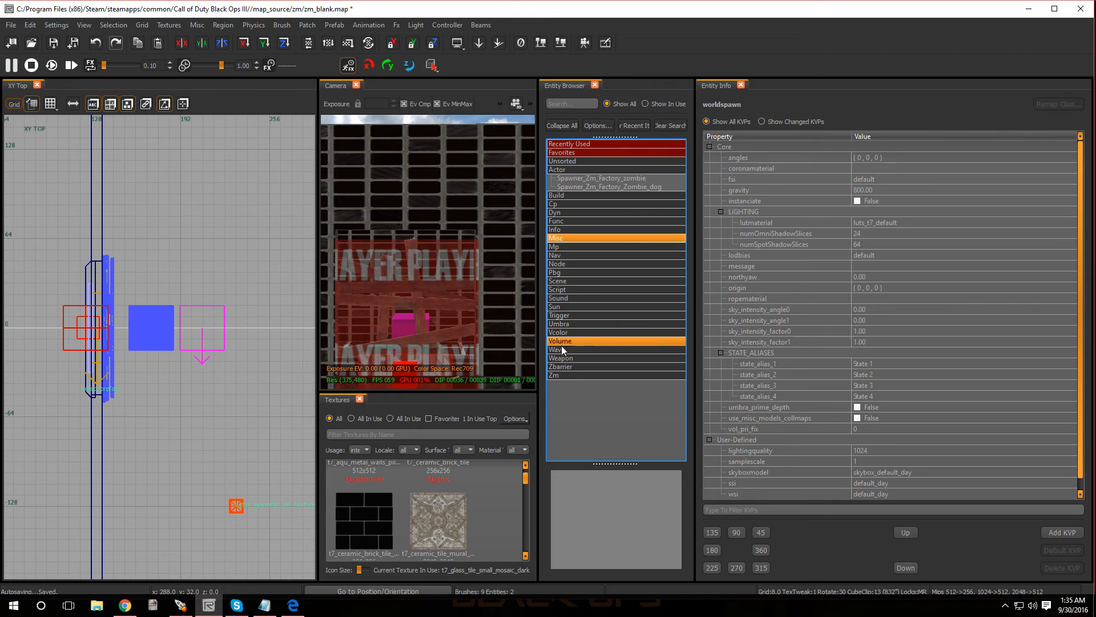
click(559, 264)
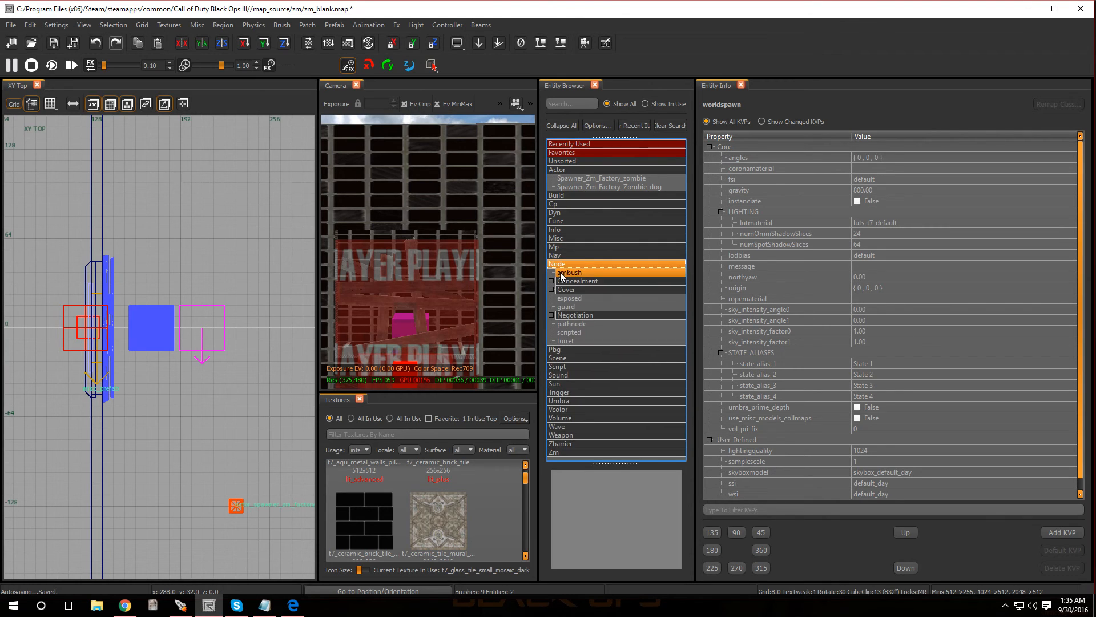
drag(567, 324, 261, 334)
- Rotate the new pathnode 180 degrees to face the window and align it with the window's centre at Y 0
scroll(260, 334, down, 3)
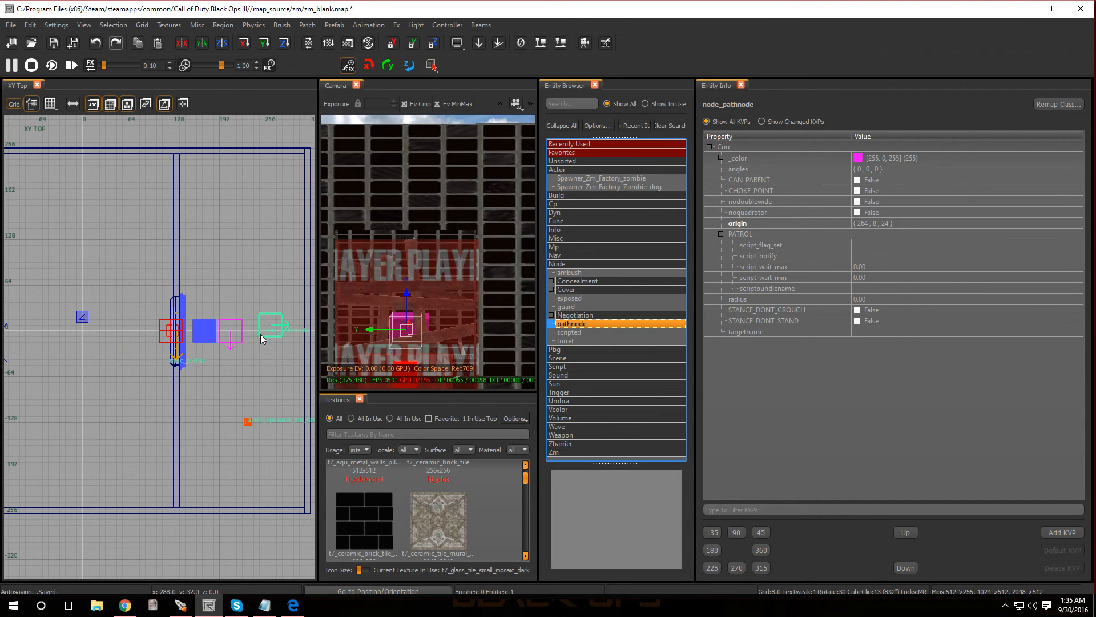
ctrl+middle_click(269, 342)
key(alt+z)
drag(270, 330, 267, 334)
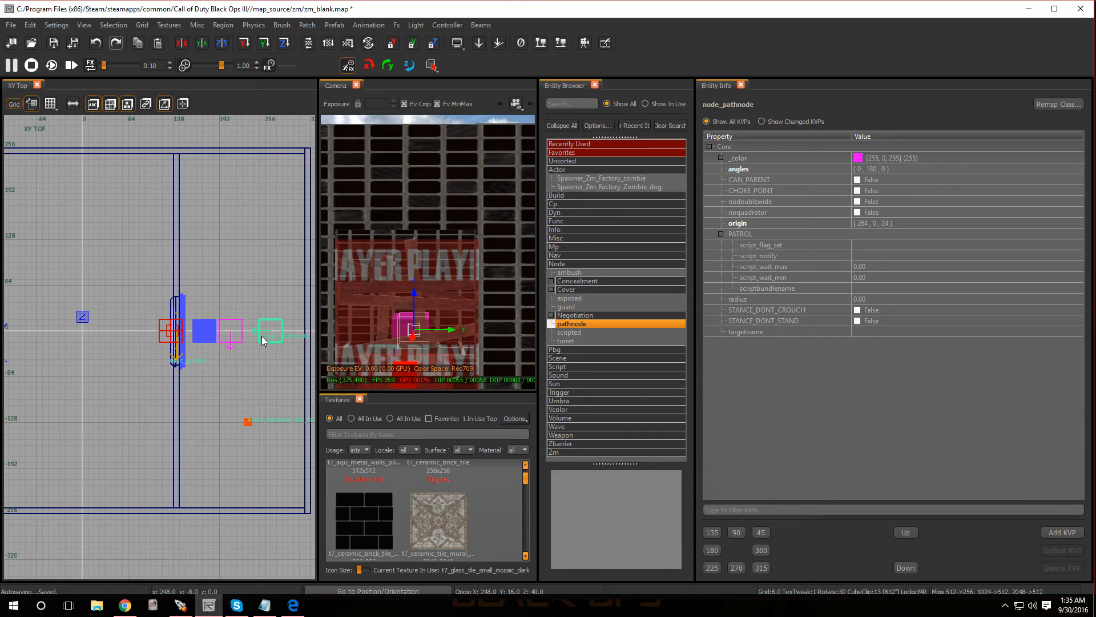
key(Escape)
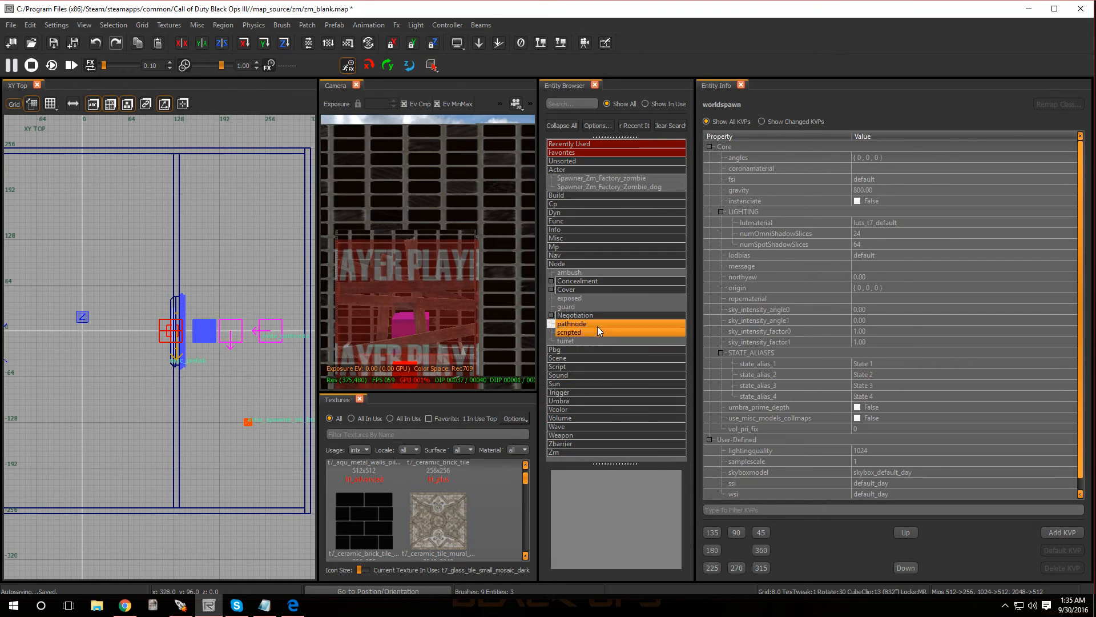
- Place a Script struct in the area behind the window, at about 272, 120, 16
double_click(554, 265)
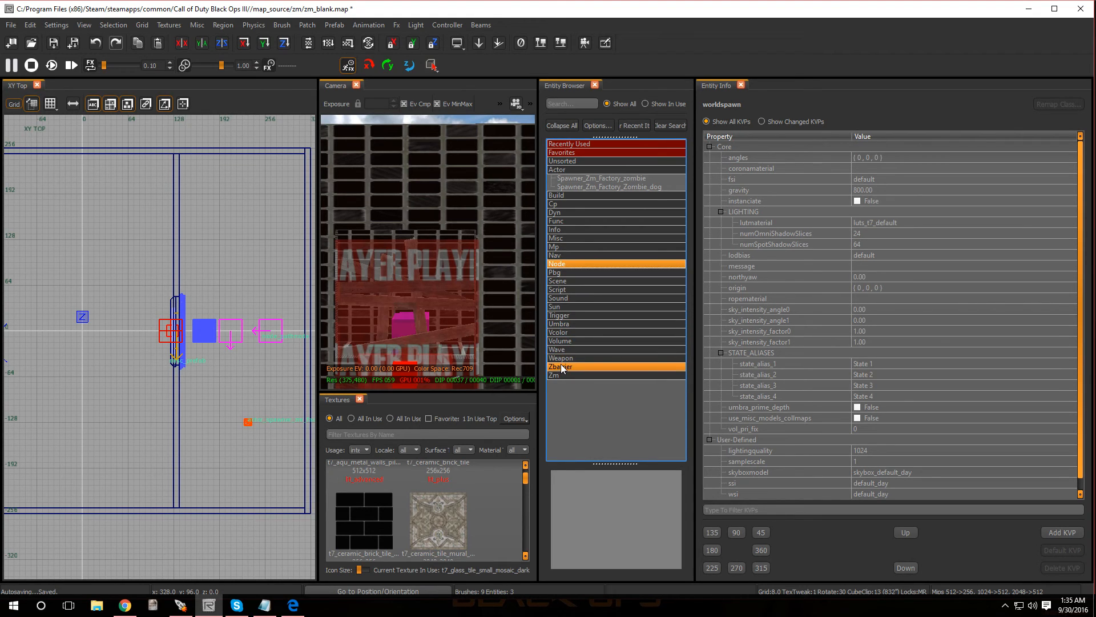
click(558, 290)
double_click(559, 290)
click(566, 324)
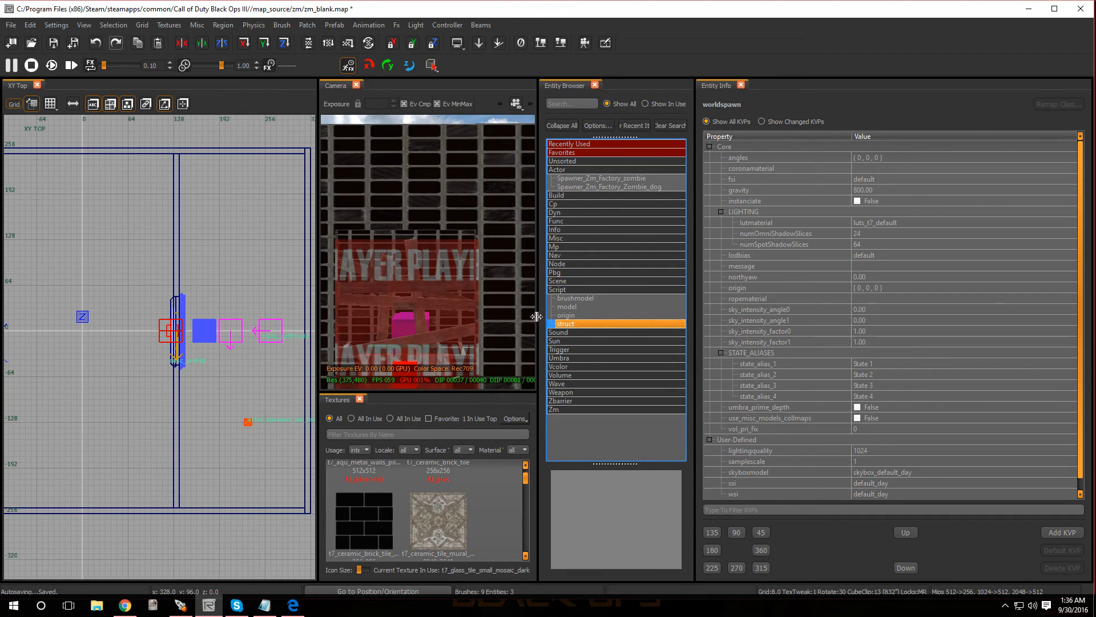
drag(562, 325, 273, 251)
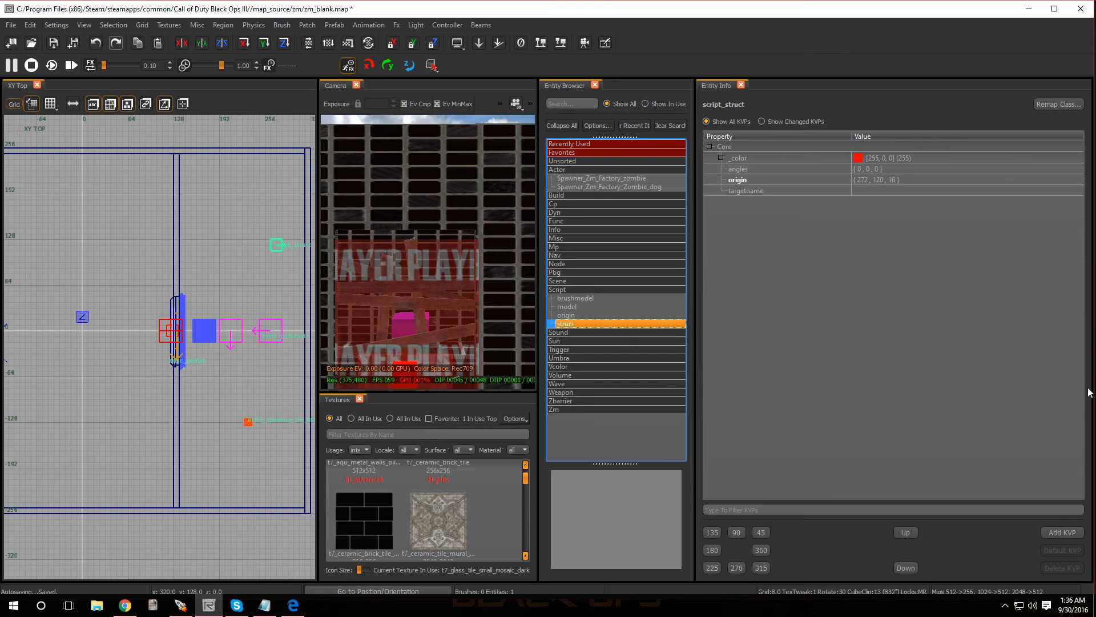
- Set the script struct's targetname to start_zone_spawners
click(792, 191)
click(888, 190)
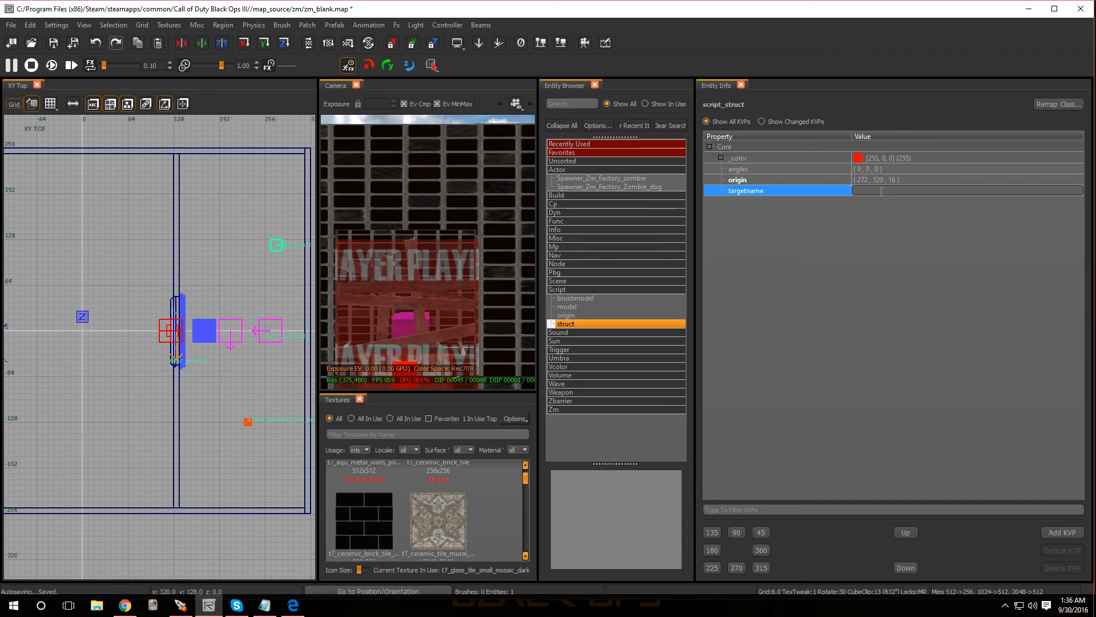
text(start_zone_spaw)
text(ners)
key(Return)
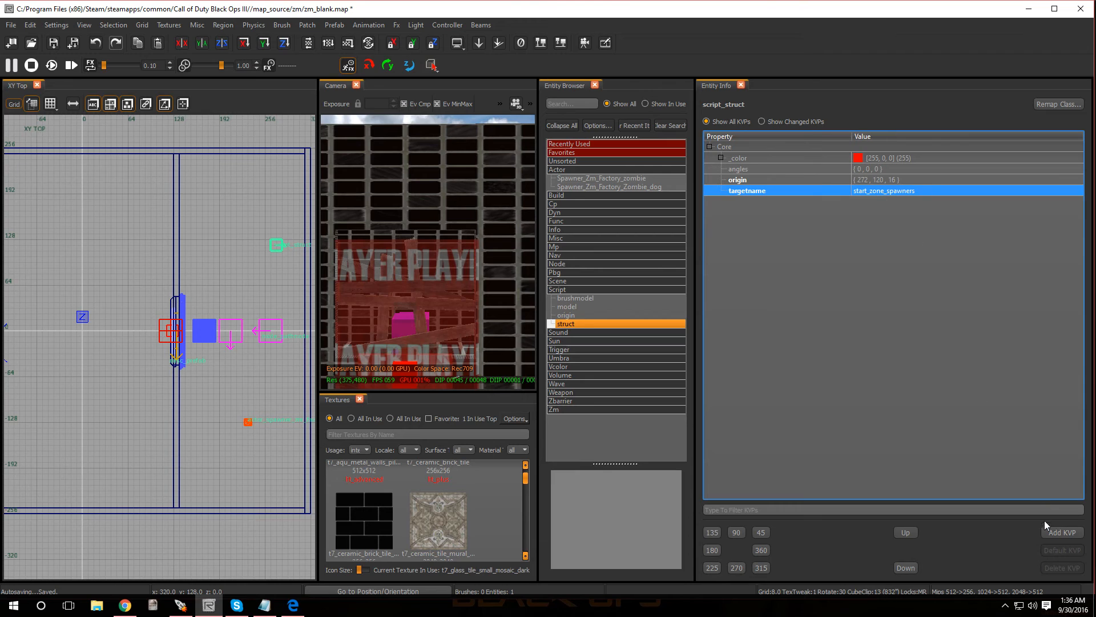
- Add a script_noteworthy property with the value spawn_location to the script struct
click(1054, 532)
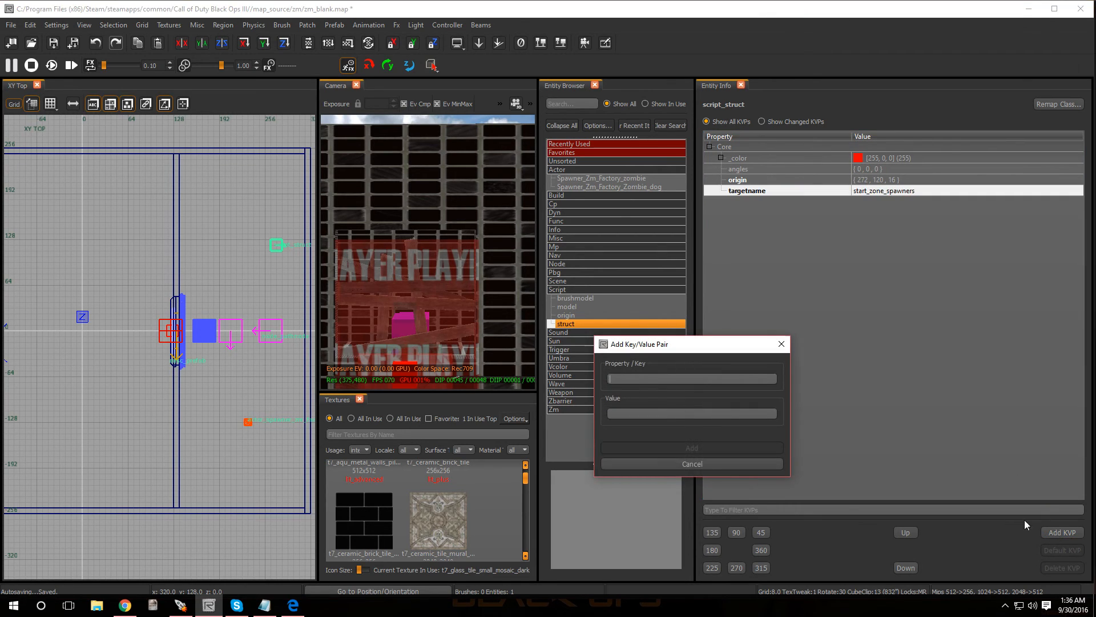
click(675, 377)
text(scrip)
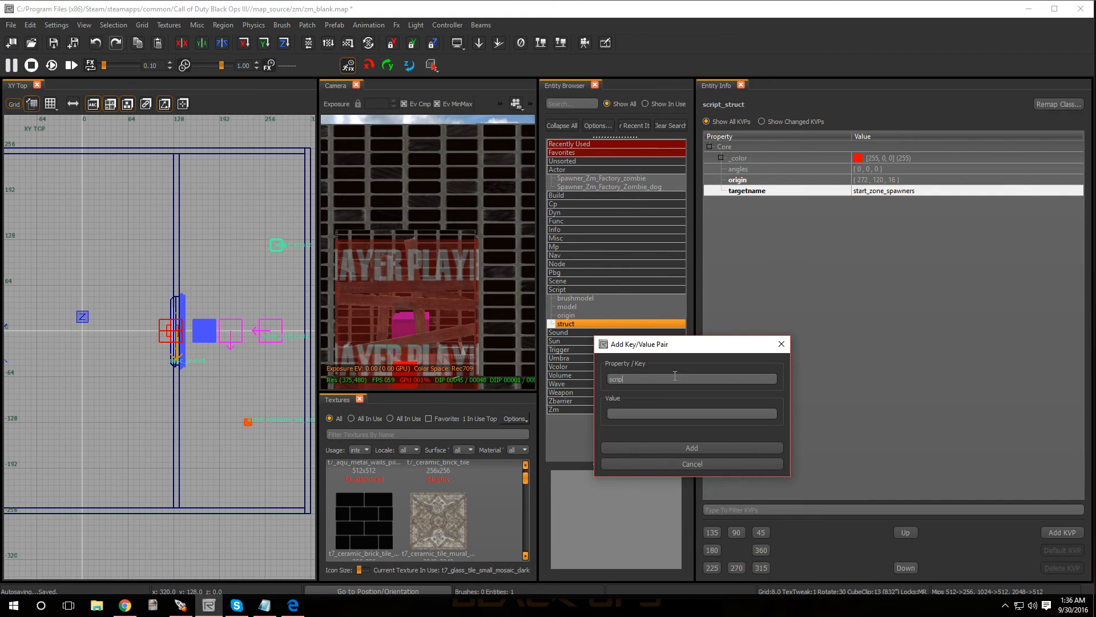
text(t)
text(_note)
text(awn)
text(_location)
click(663, 449)
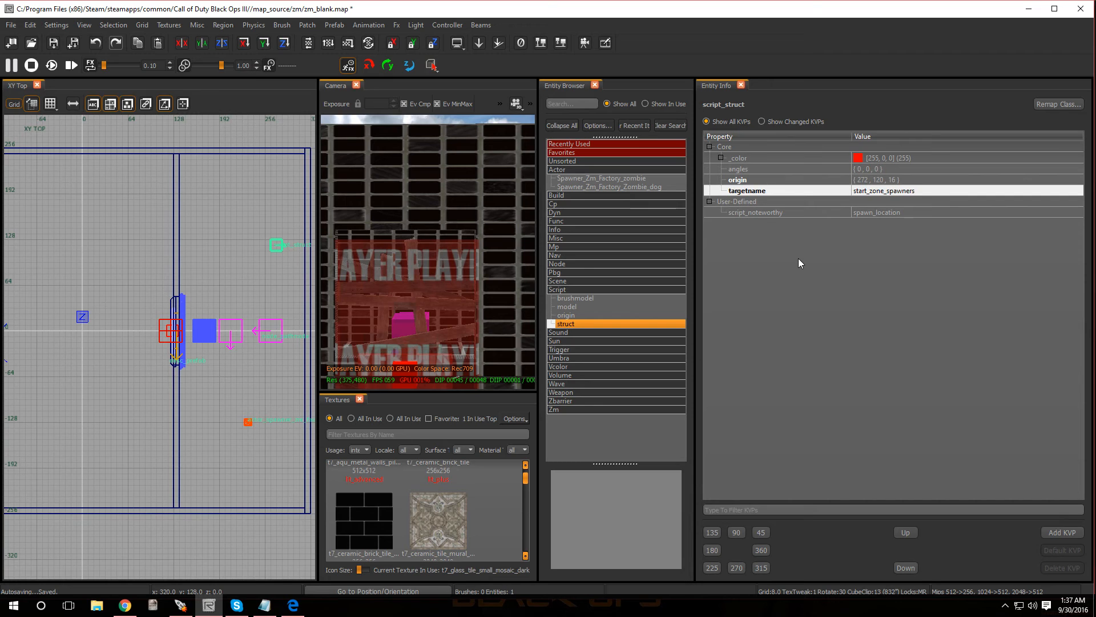
- Add a script_string property with the value startzone_window1 to the struct, close Entity Info and deselect the struct
click(1062, 532)
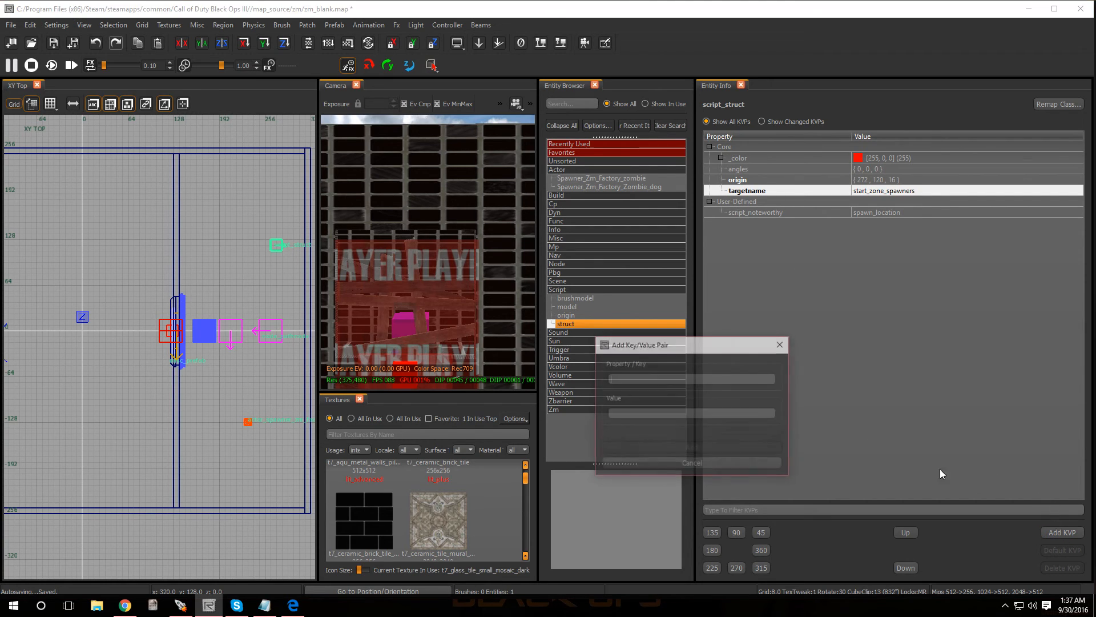
text(scr)
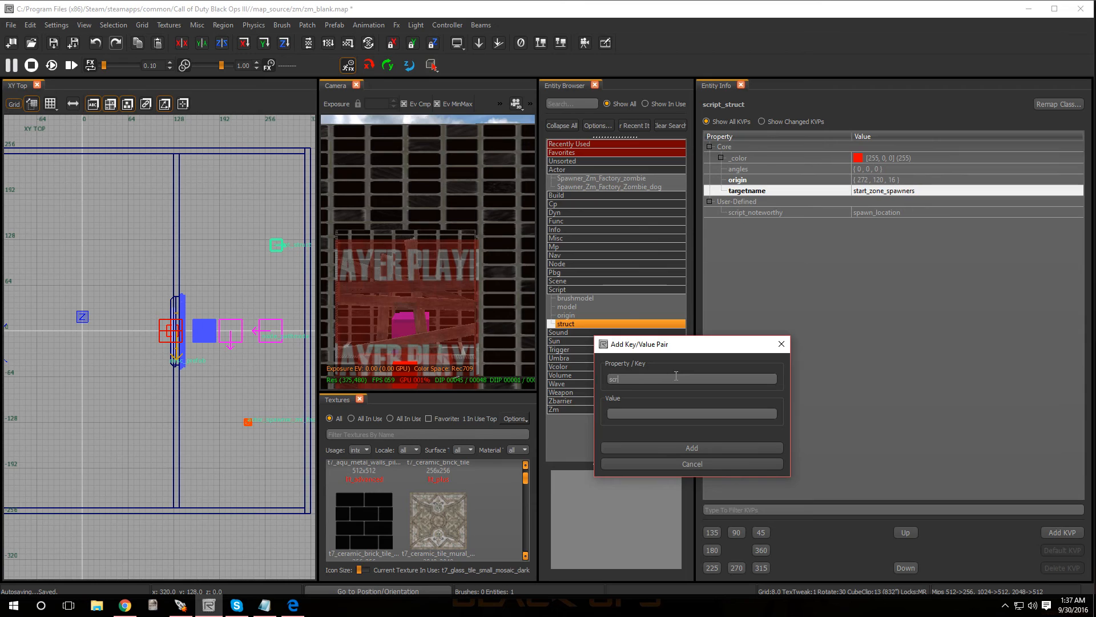
text(ipt_string)
key(Tab)
text(startz)
text(window1)
click(684, 447)
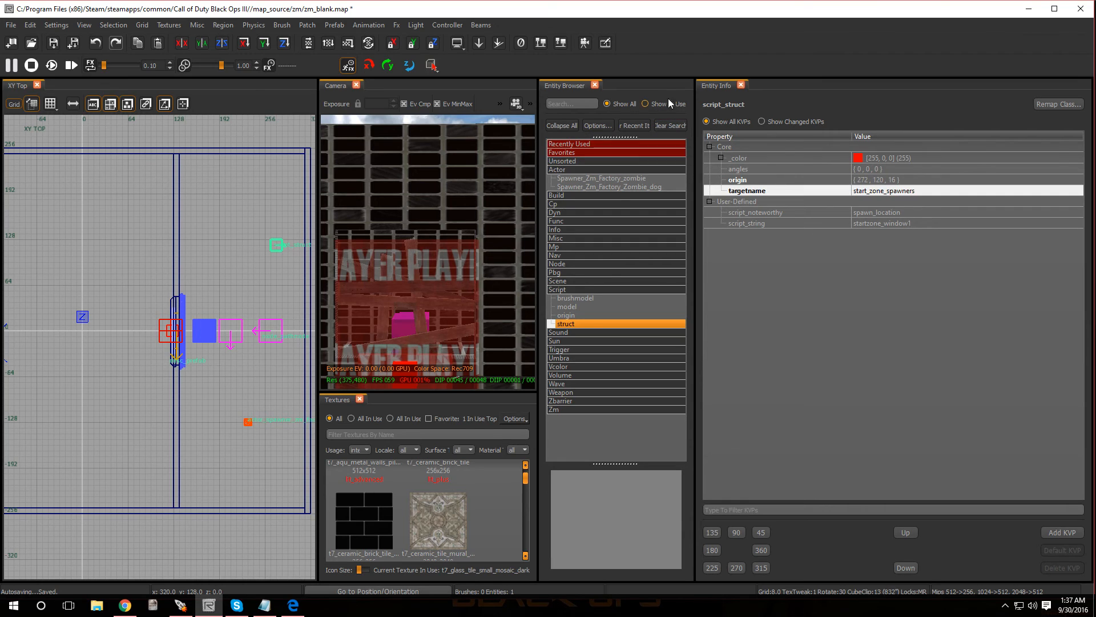
click(741, 85)
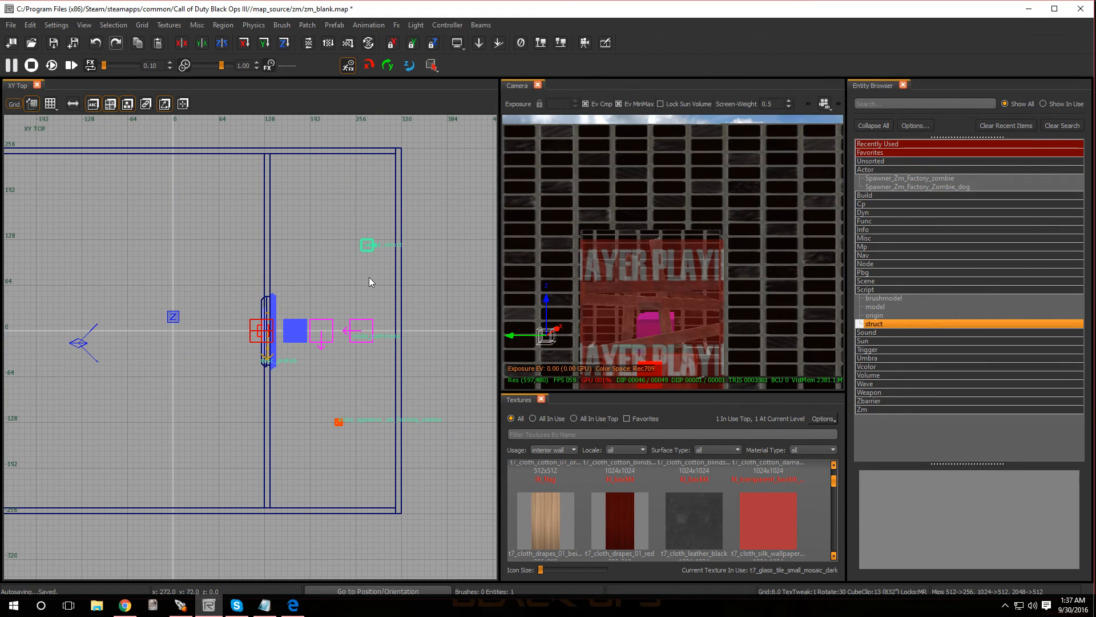
key(Escape)
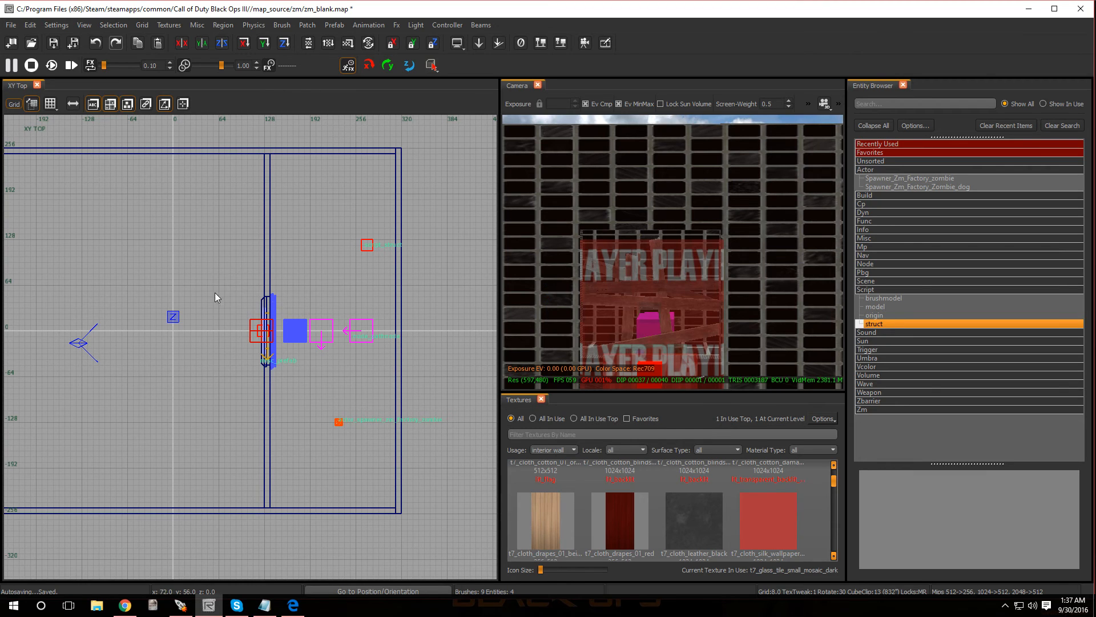
- Find the volume entity in the Entity Browser's Info category and insert it into the map
scroll(224, 293, down, 4)
scroll(171, 297, up, 3)
right_click(159, 276)
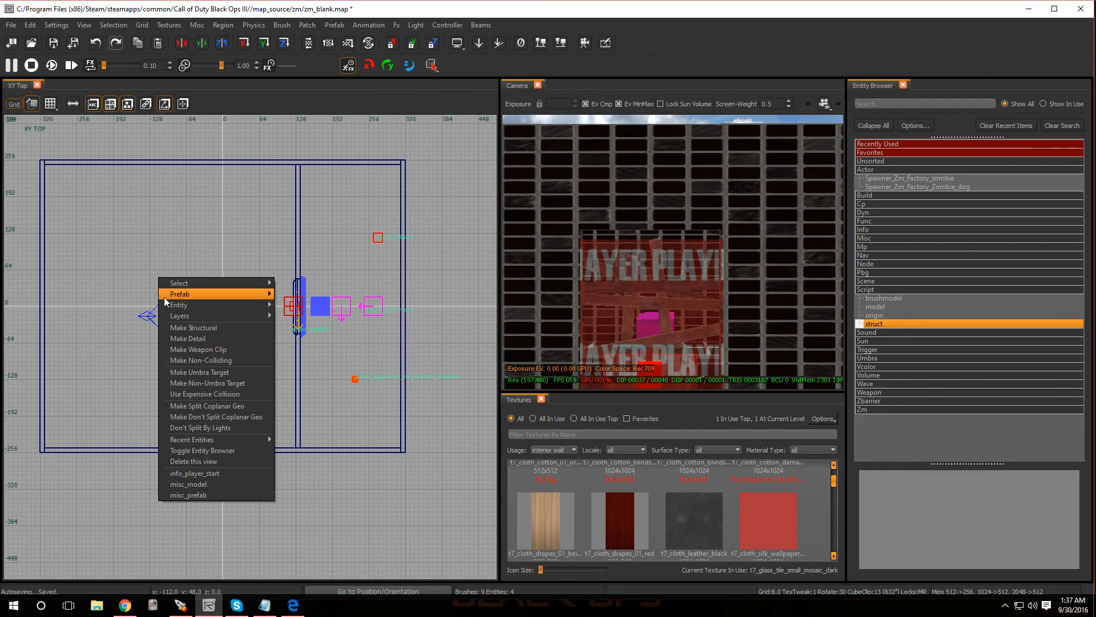
click(117, 259)
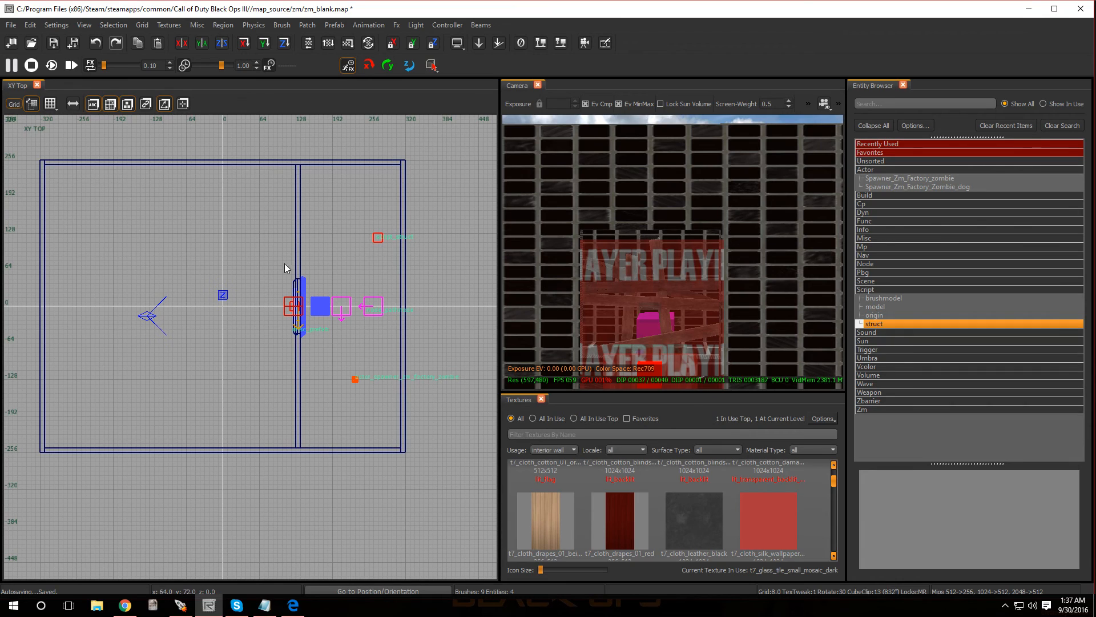
click(883, 378)
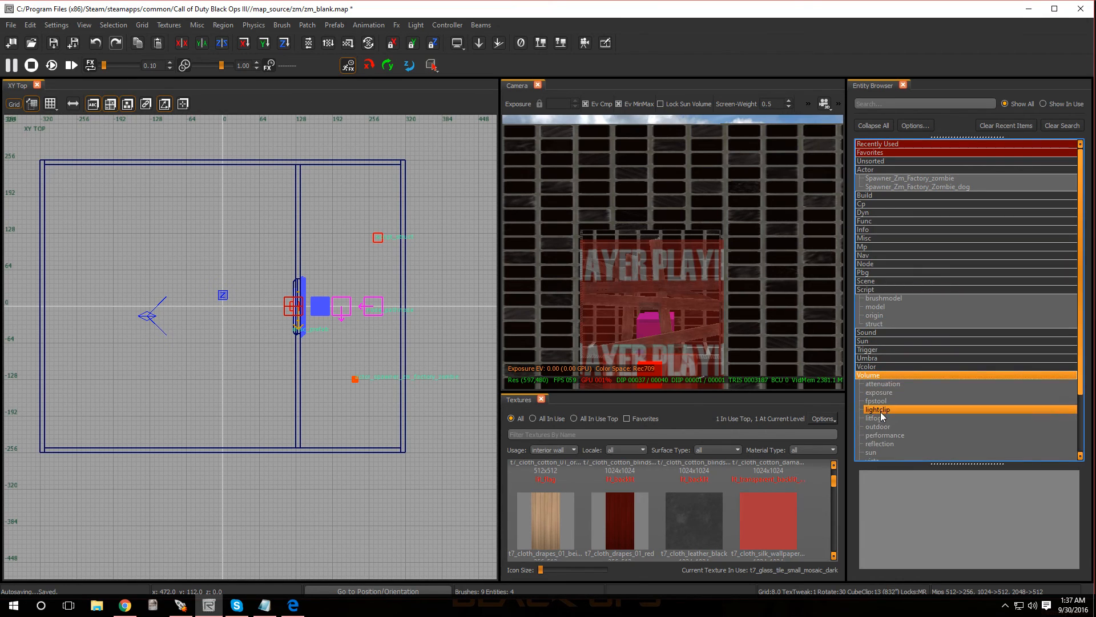
scroll(882, 415, down, 3)
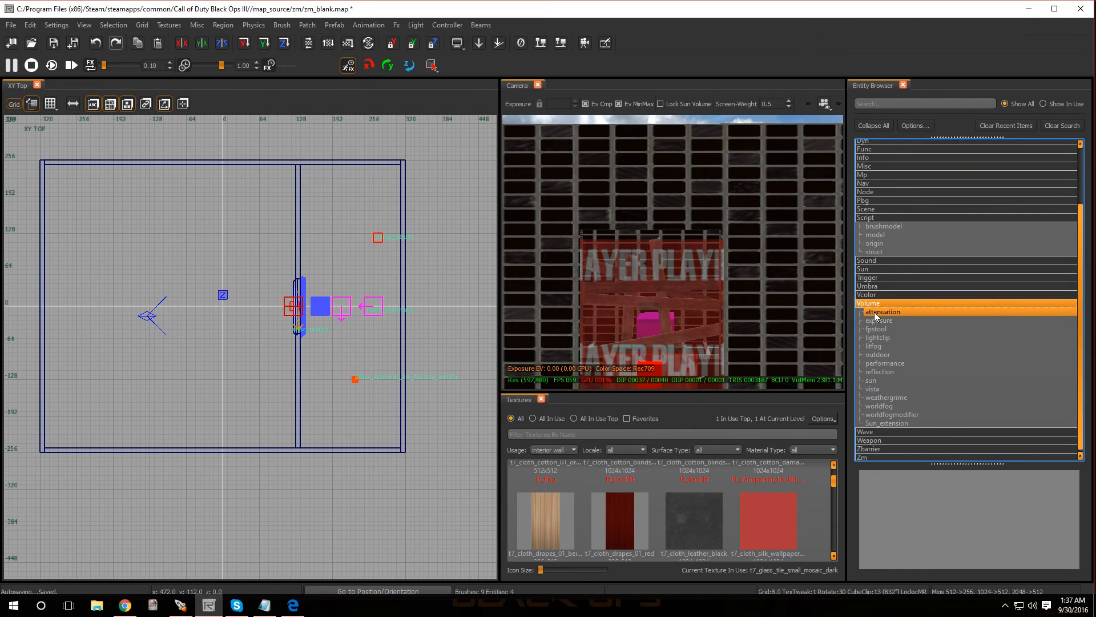
click(874, 304)
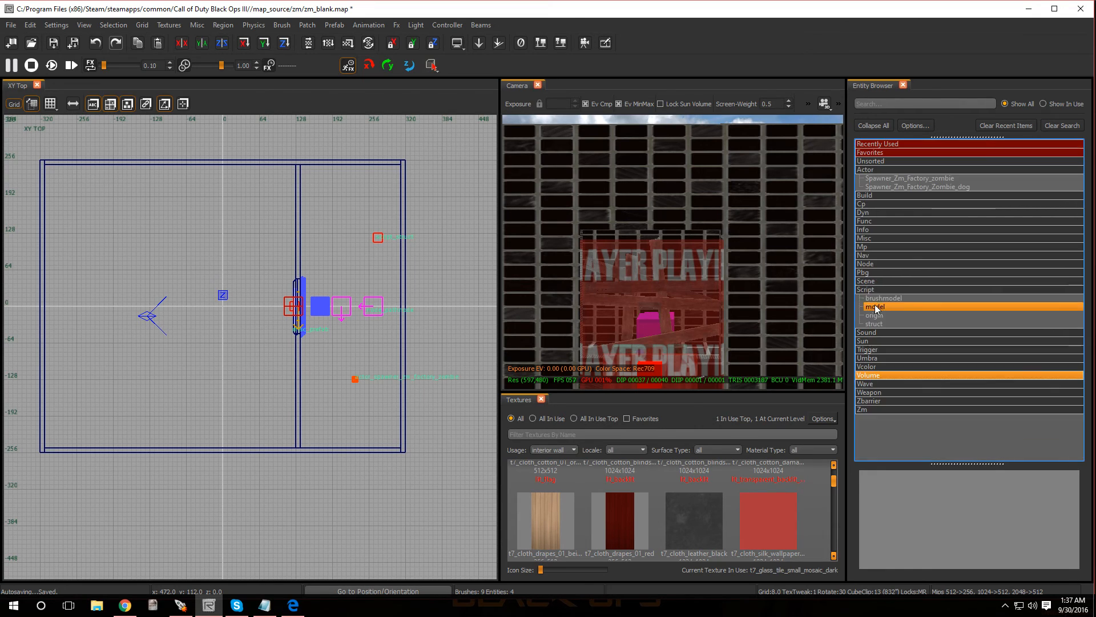
click(878, 230)
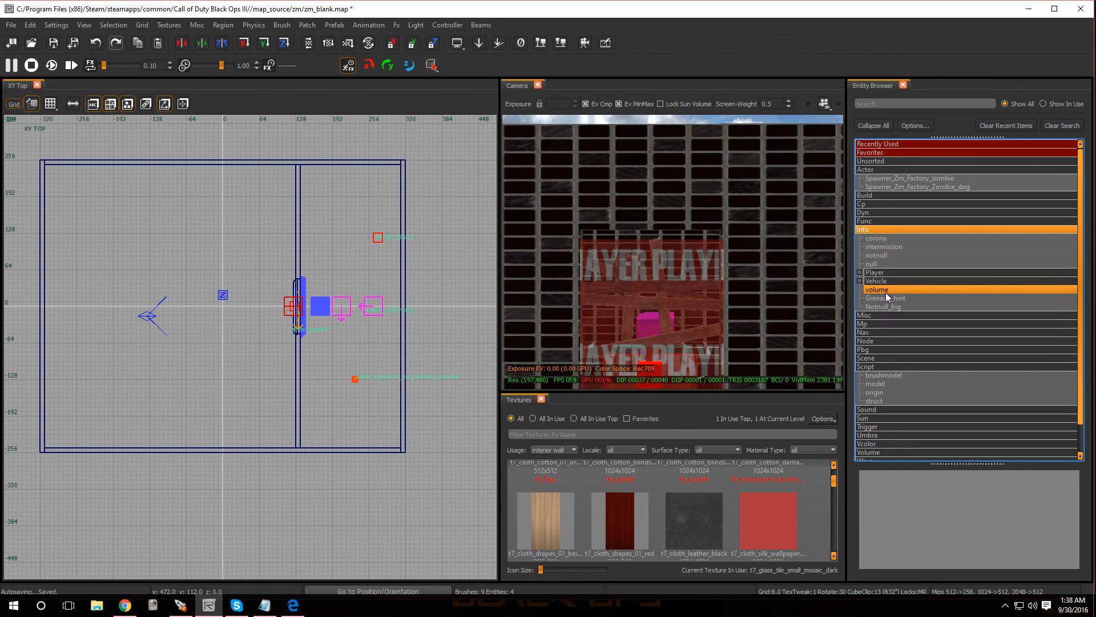
drag(892, 289, 321, 212)
- Resize the info volume to fill the player room, 440 units along X and 192 units high
drag(255, 313, 252, 461)
drag(177, 412, 43, 373)
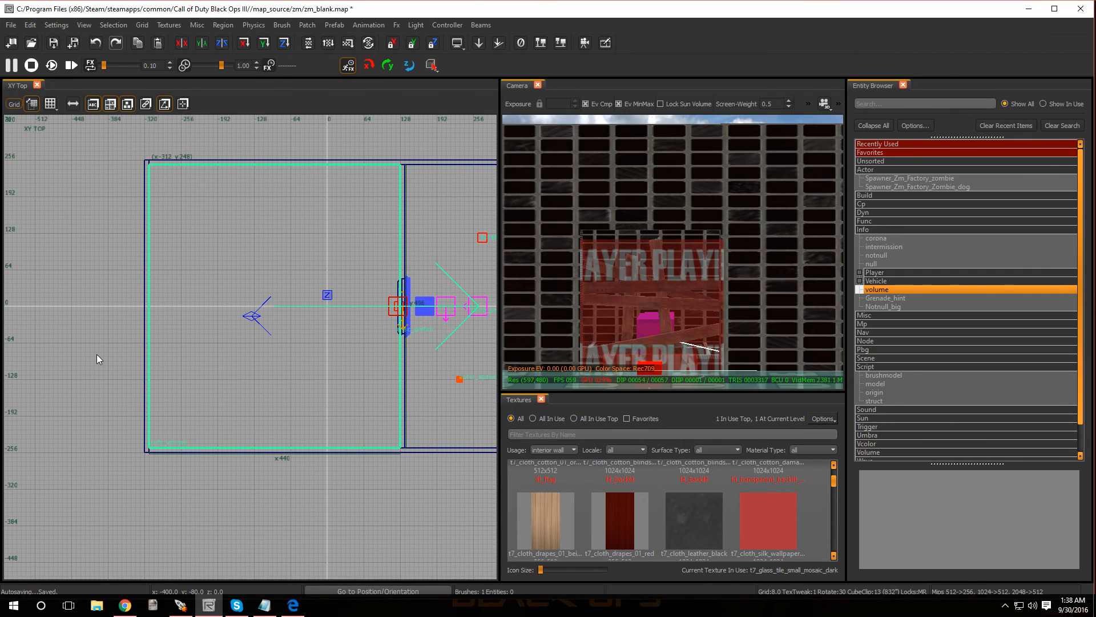
key(ctrl+Tab)
drag(259, 297, 275, 196)
drag(243, 363, 238, 367)
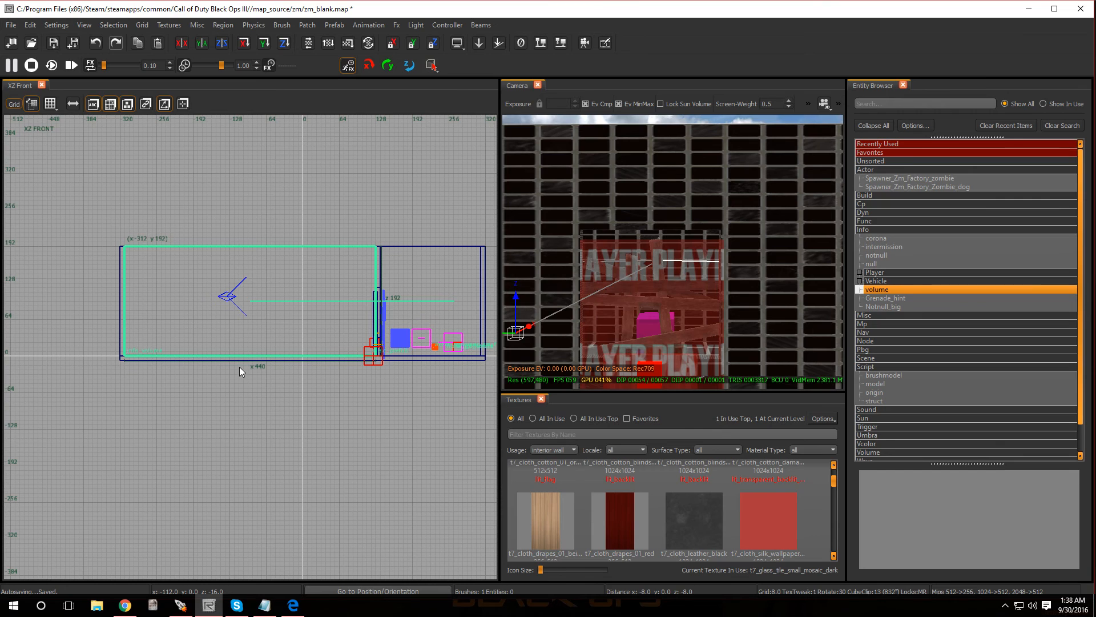
- Set the targetname of the info volume to start_zone in Entity Info
scroll(337, 285, down, 4)
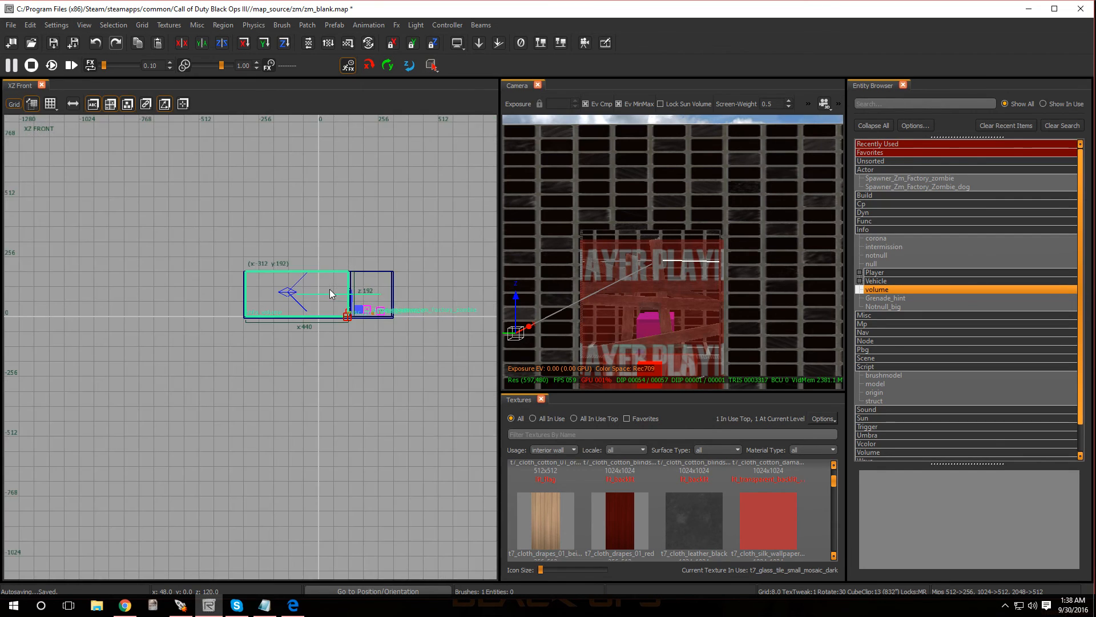
scroll(330, 289, up, 2)
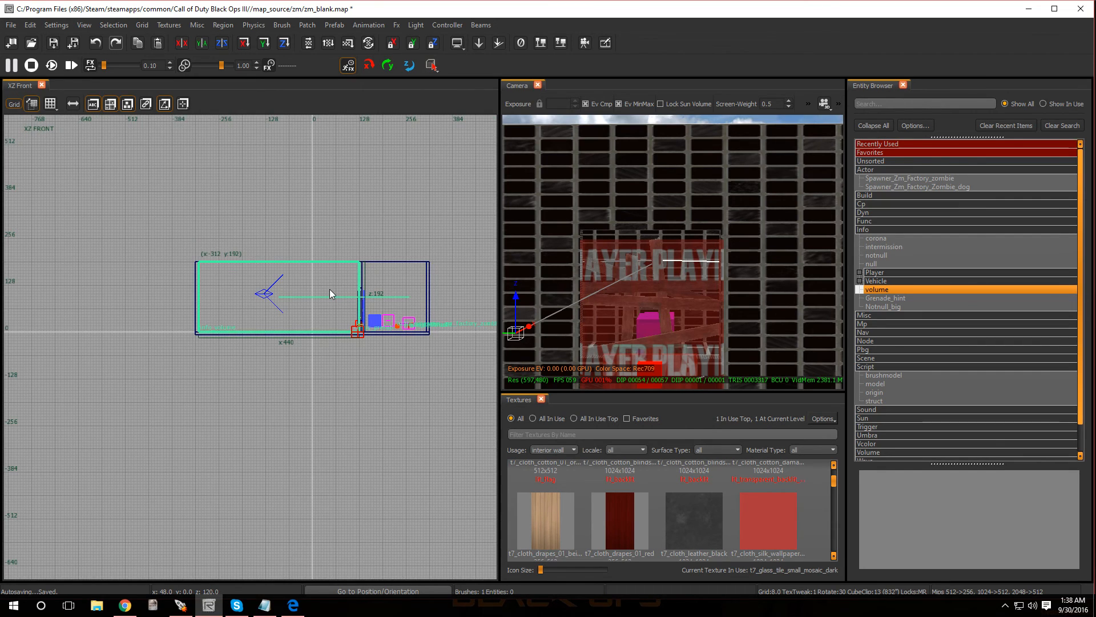
key(n)
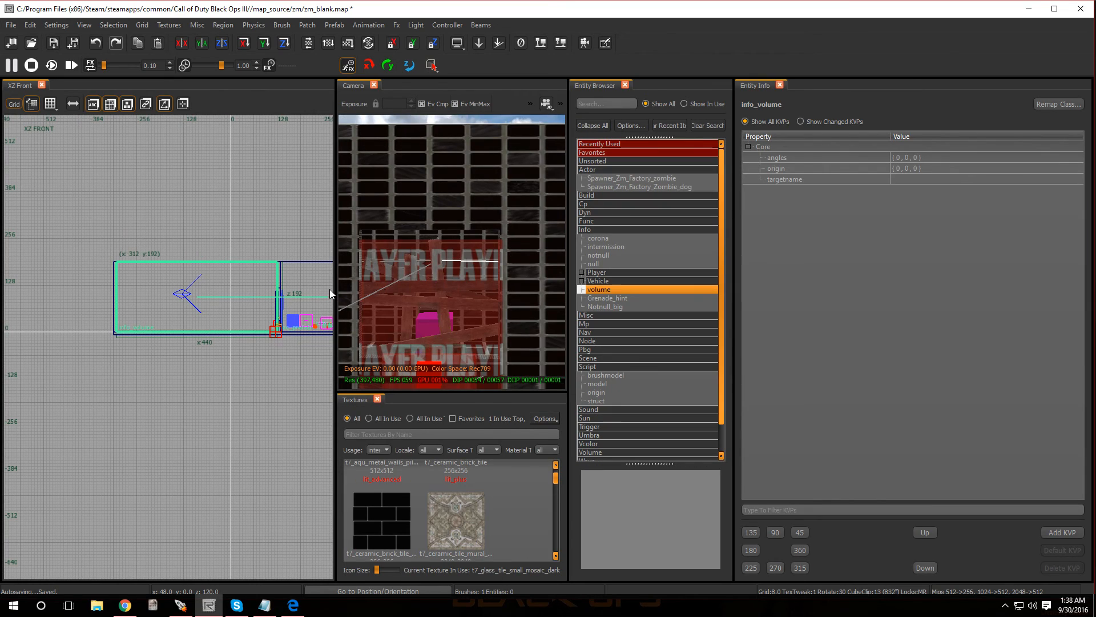
click(896, 179)
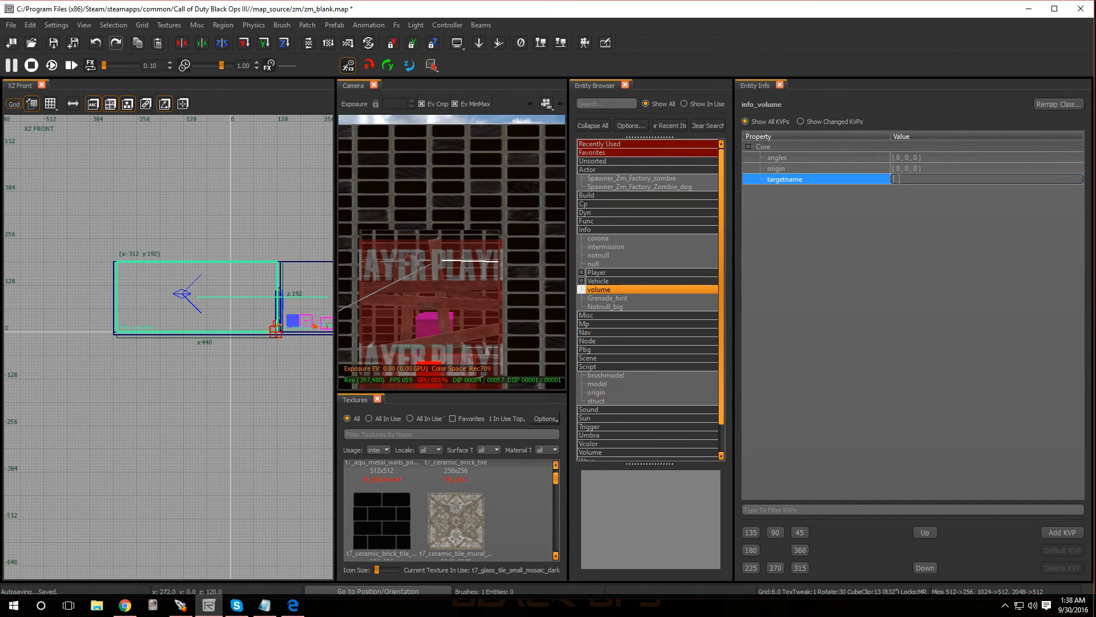
text(start_zone)
key(Return)
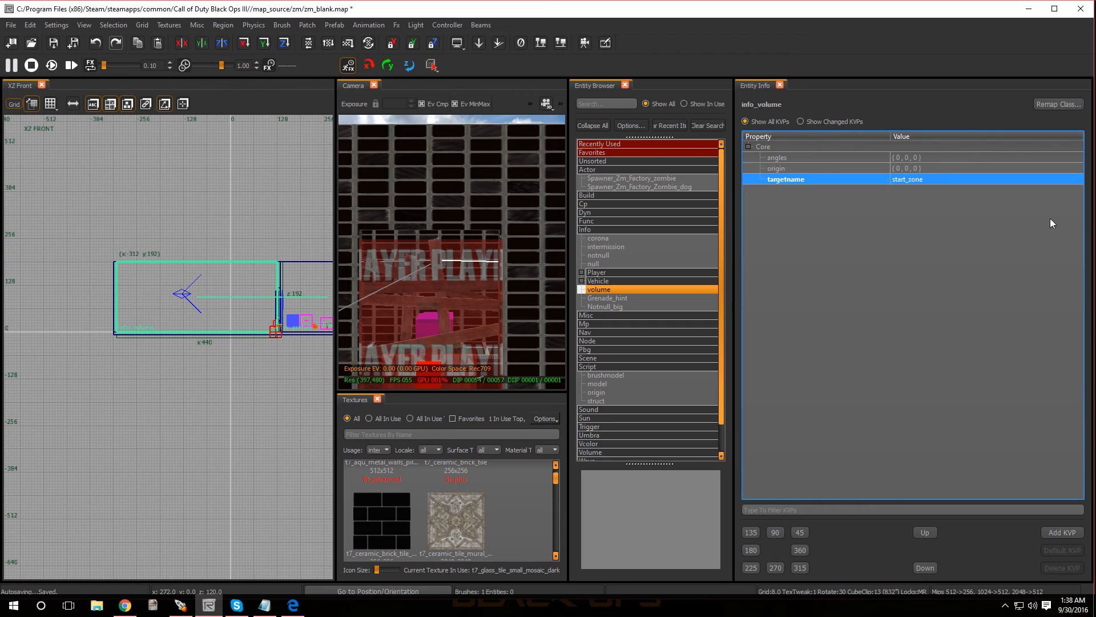
- Add a script_noteworthy property with the value player_volume to the info volume
click(1057, 531)
text(script)
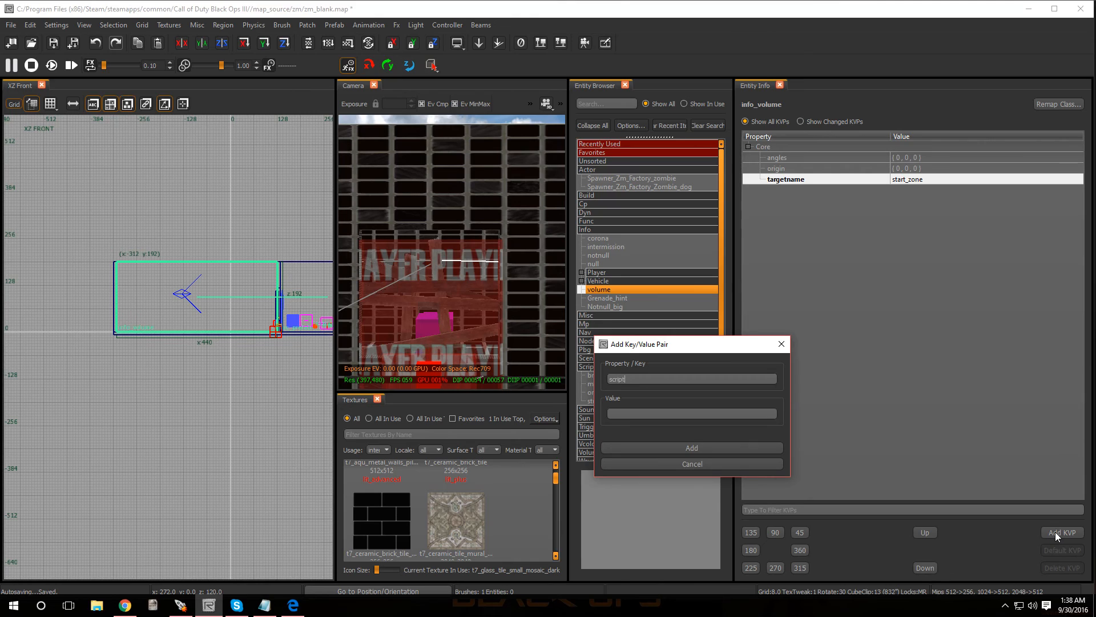
text(_now)
key(BackSpace)
text(y)
text(p)
key(BackSpace)
text(layer_volu)
click(704, 447)
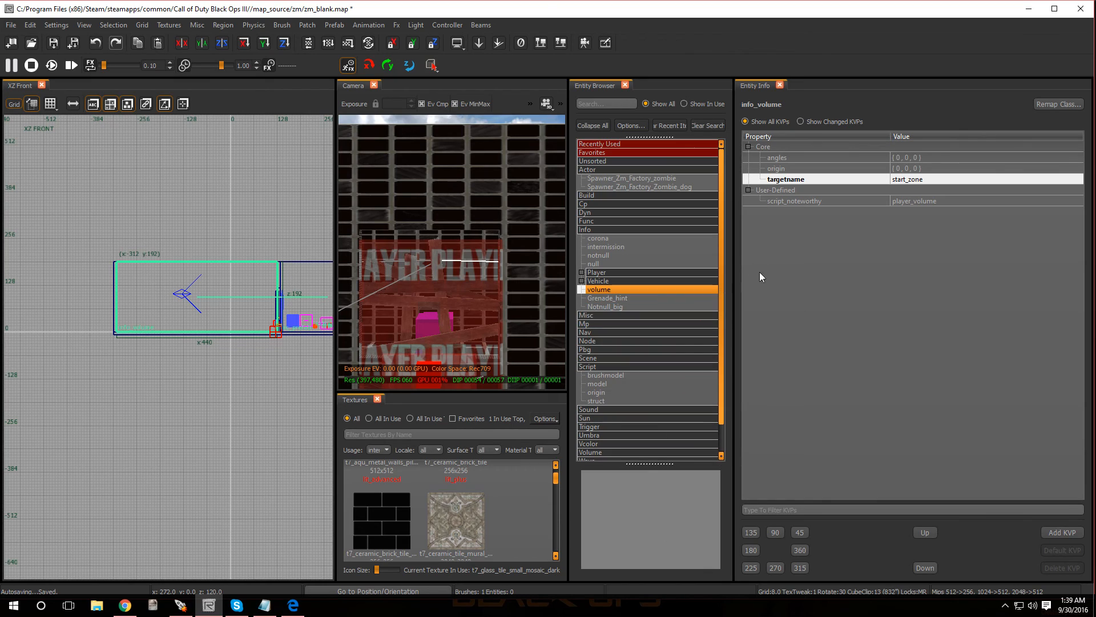
- Add a script_string property with the value start_zone_spawners to the info volume
click(1061, 531)
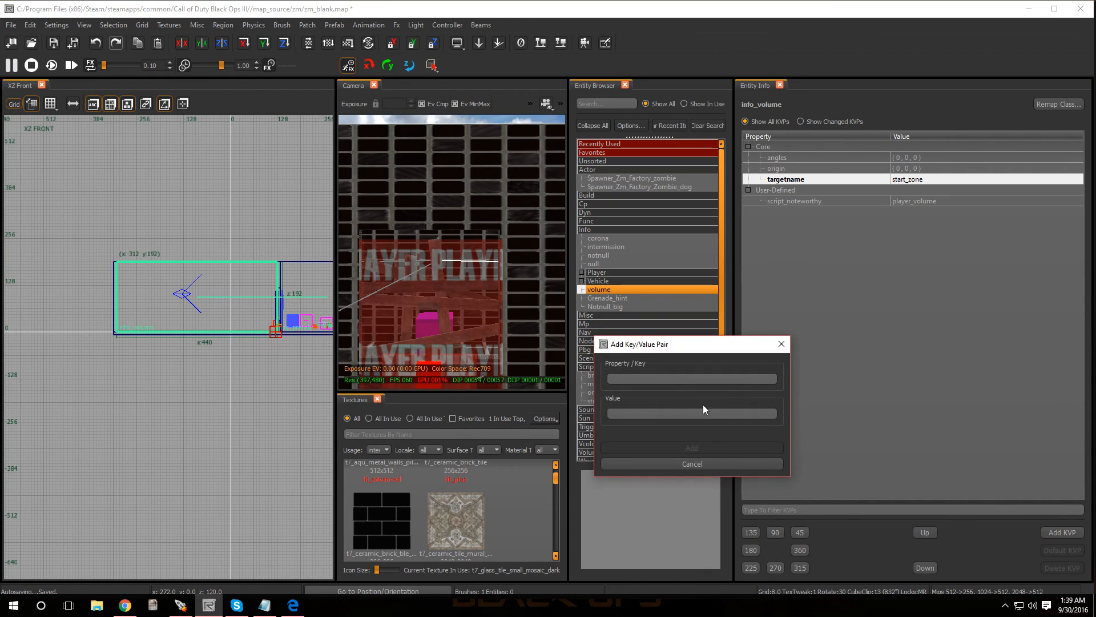
text(sc)
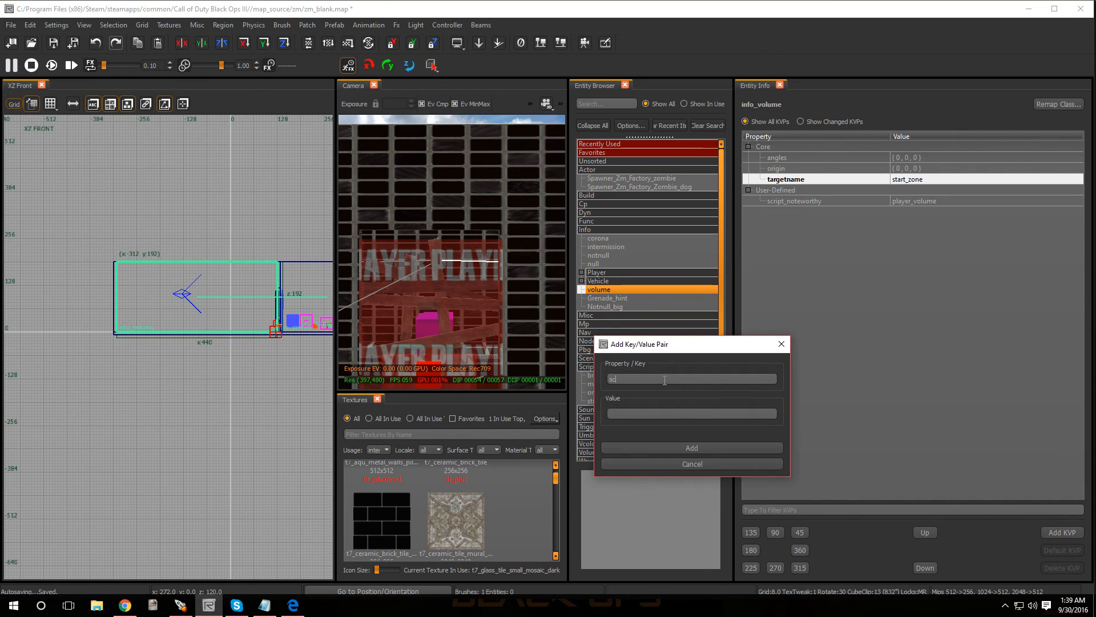
text(ript)
text(_)
text(sc)
text(sta)
key(BackSpace)
click(653, 446)
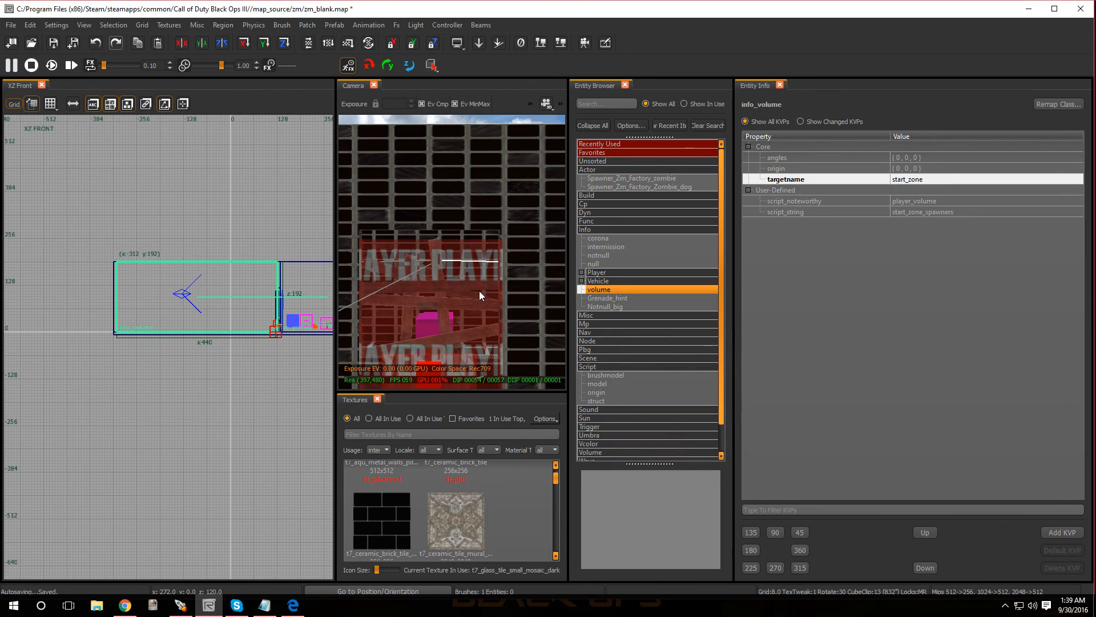
- Deselect the info volume, change the grid to the XY Top view, and close the Entity Browser and Entity Info
key(Escape)
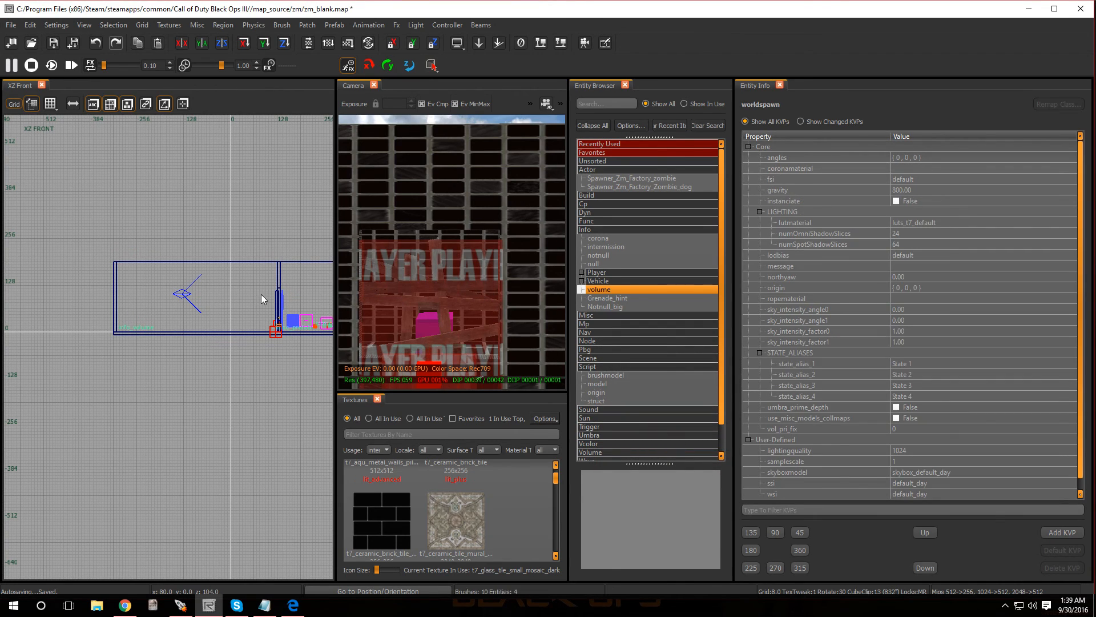
key(ctrl+Tab)
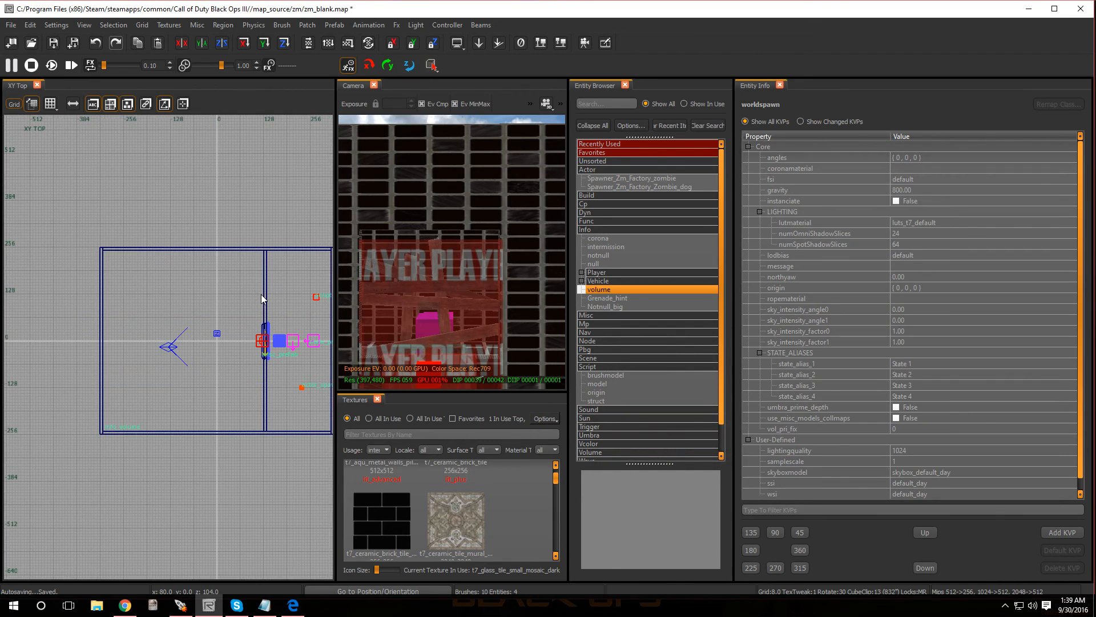
click(626, 86)
click(717, 84)
- Examine the start zone volume and the zombie spawner around the barricaded window, leaving nothing selected
scroll(529, 333, down, 4)
scroll(533, 330, up, 4)
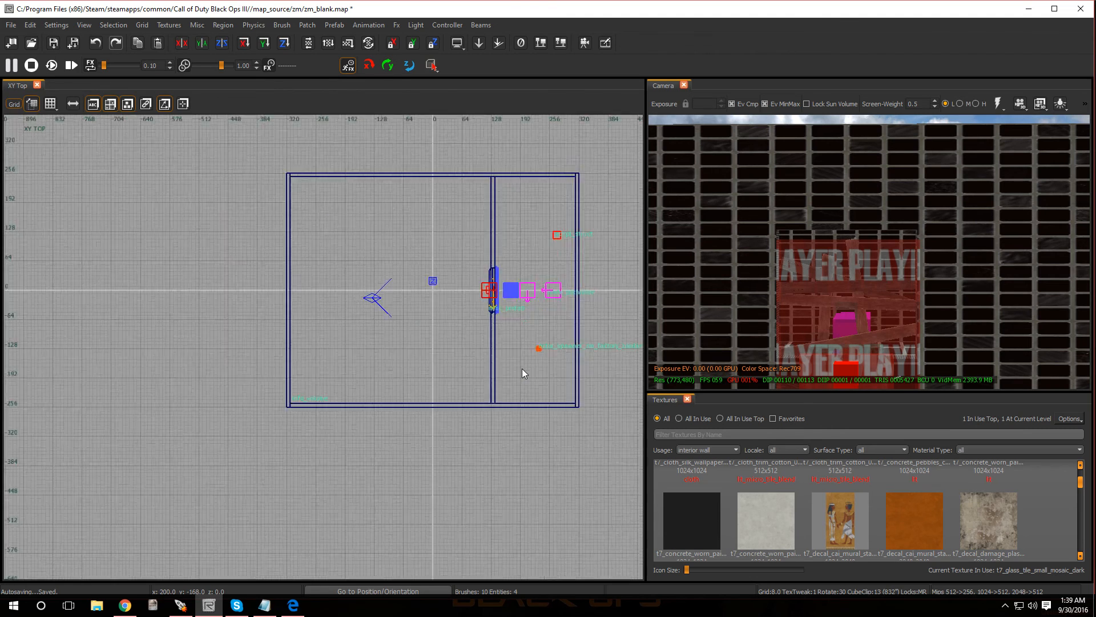
scroll(521, 368, up, 4)
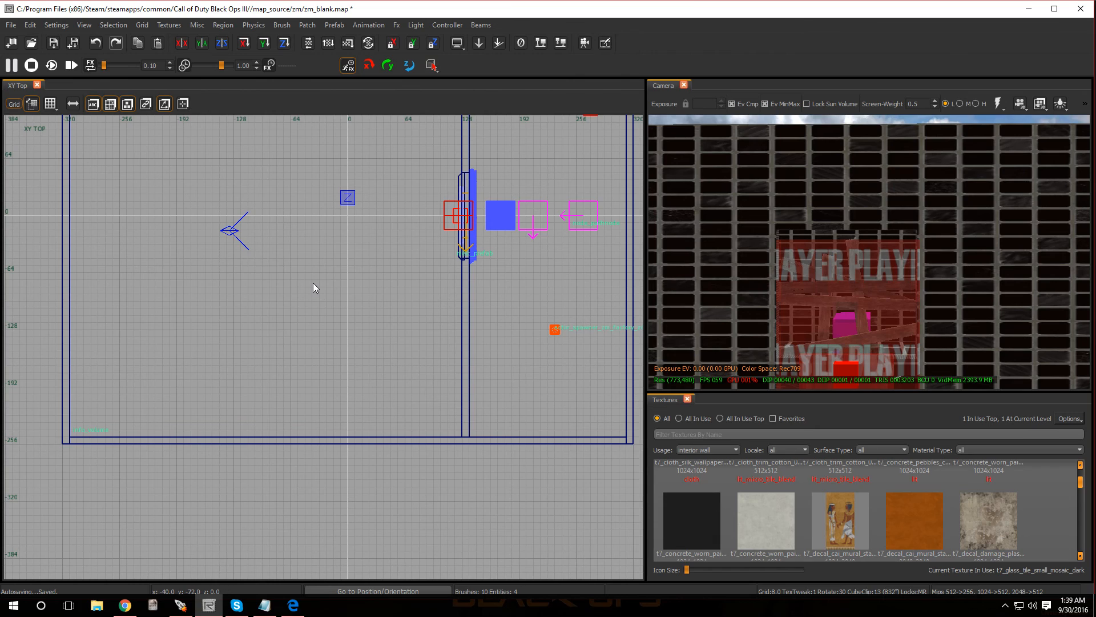
shift+click(379, 280)
shift+click(555, 330)
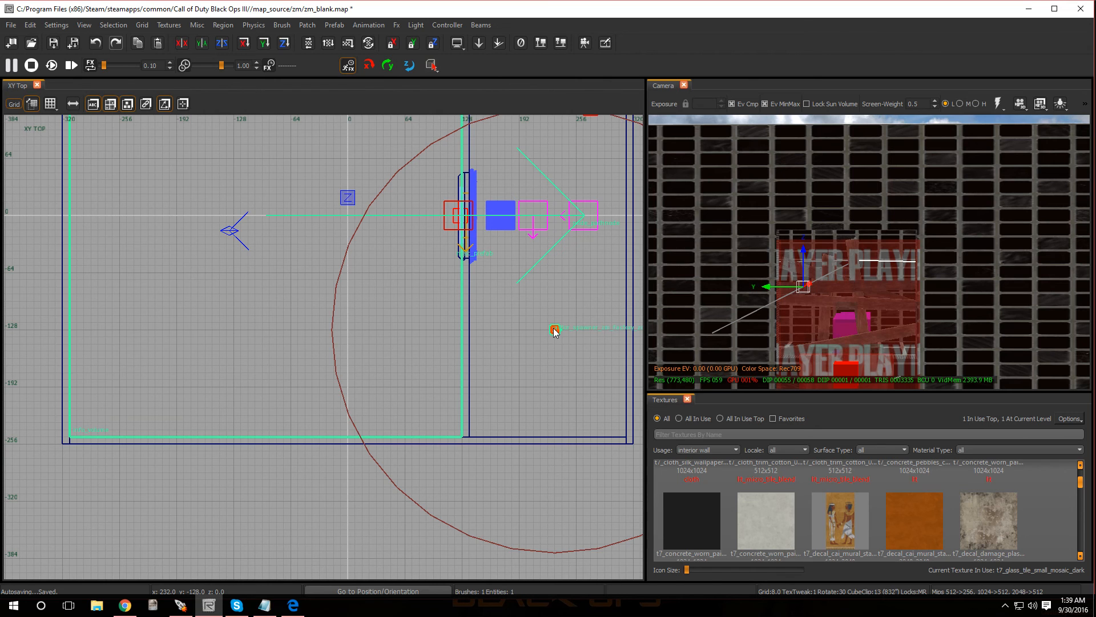
key(w)
mouse_move(817, 329)
right_down()
mouse_move(816, 285)
mouse_move(843, 343)
mouse_move(811, 286)
mouse_move(828, 246)
mouse_move(868, 229)
mouse_move(845, 257)
mouse_move(914, 248)
mouse_move(820, 254)
mouse_move(842, 330)
mouse_move(816, 330)
right_up()
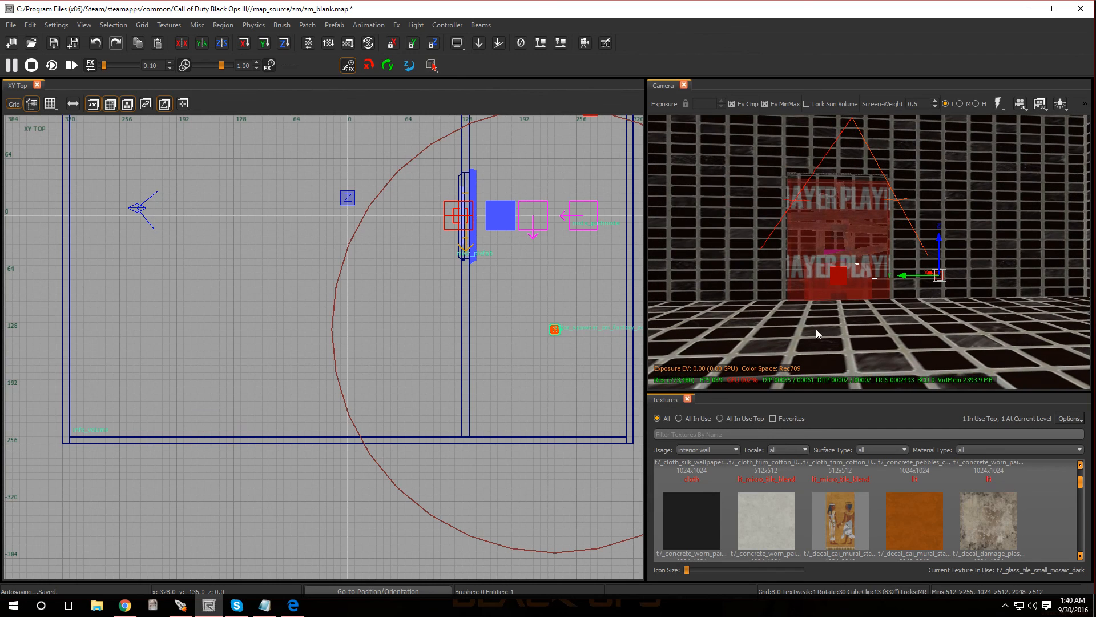
key(Escape)
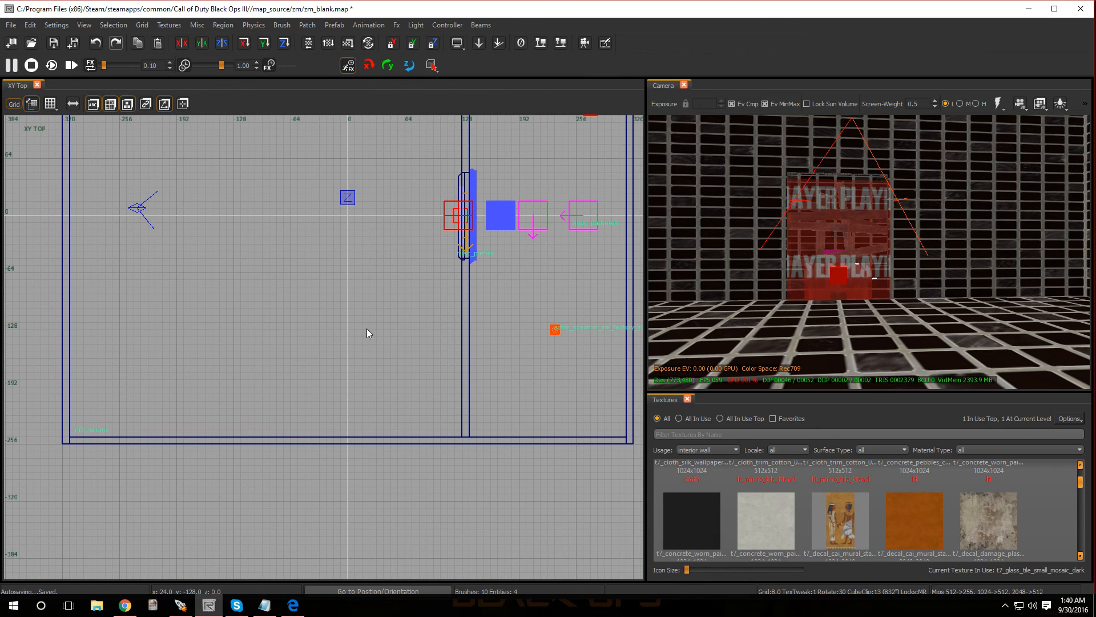
scroll(368, 329, down, 2)
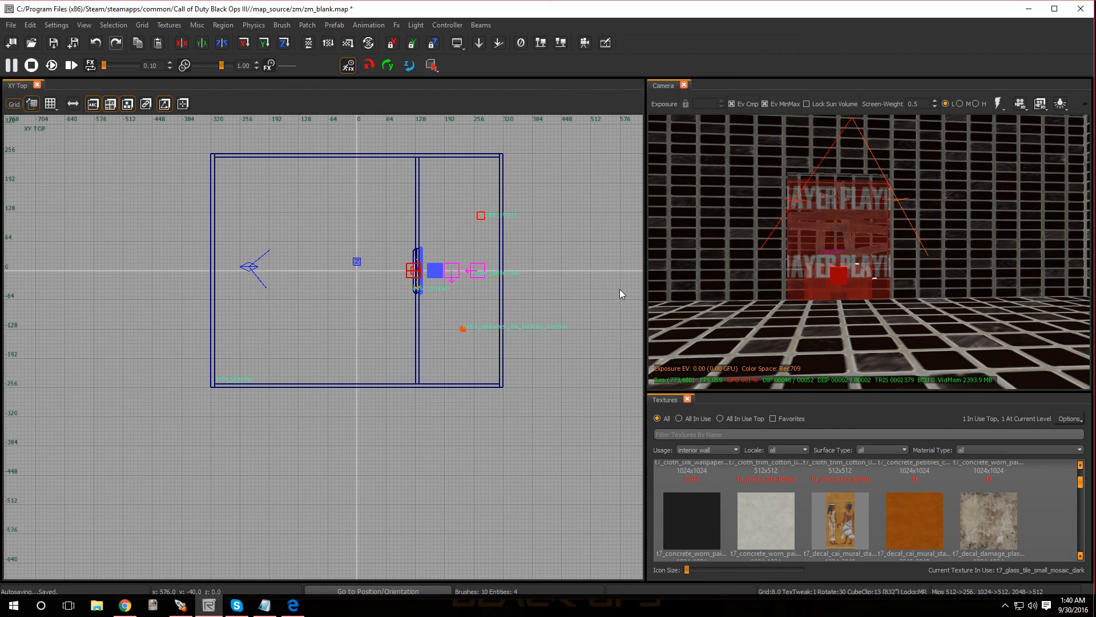
- Insert a Misc prefab entity from the Entity Browser into the player room, loading initial_spawn_points.map from the map_source folder
key(b)
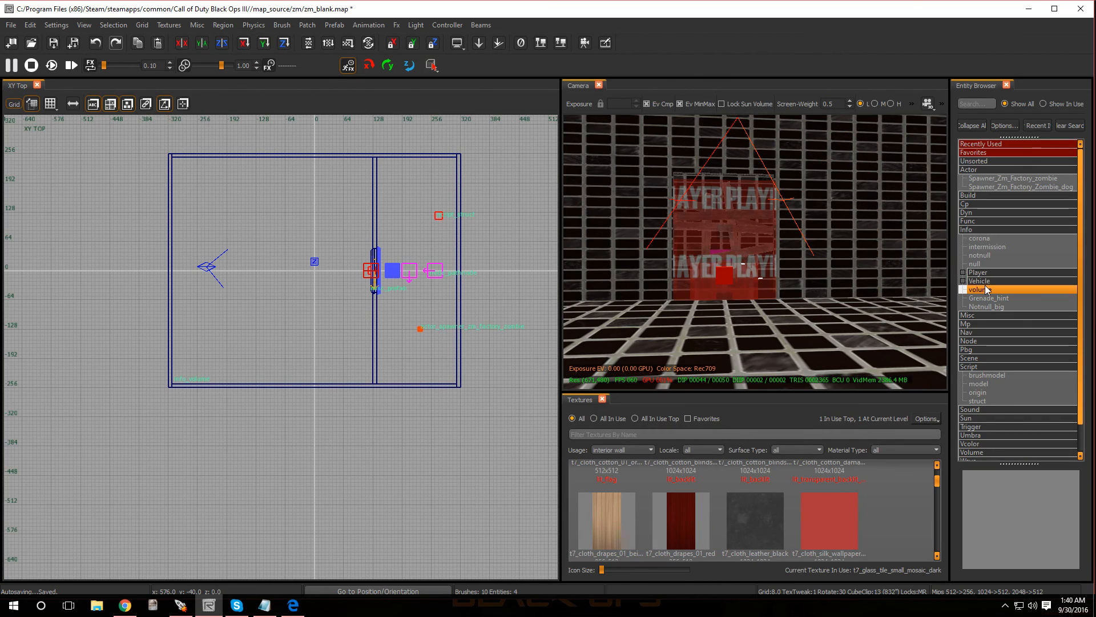
double_click(967, 230)
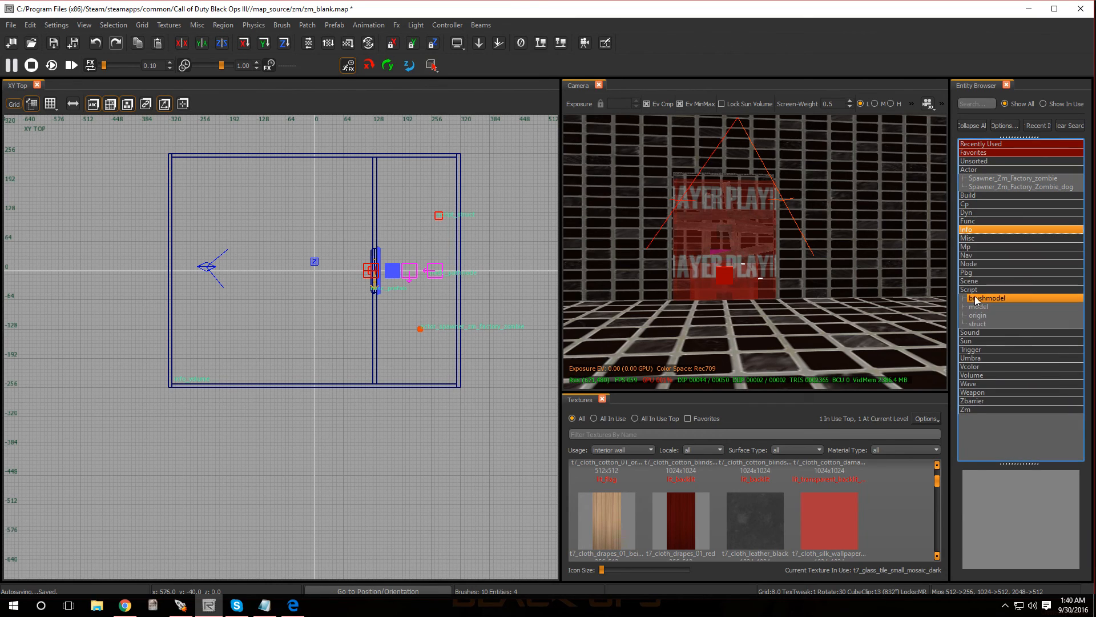
click(972, 290)
double_click(969, 291)
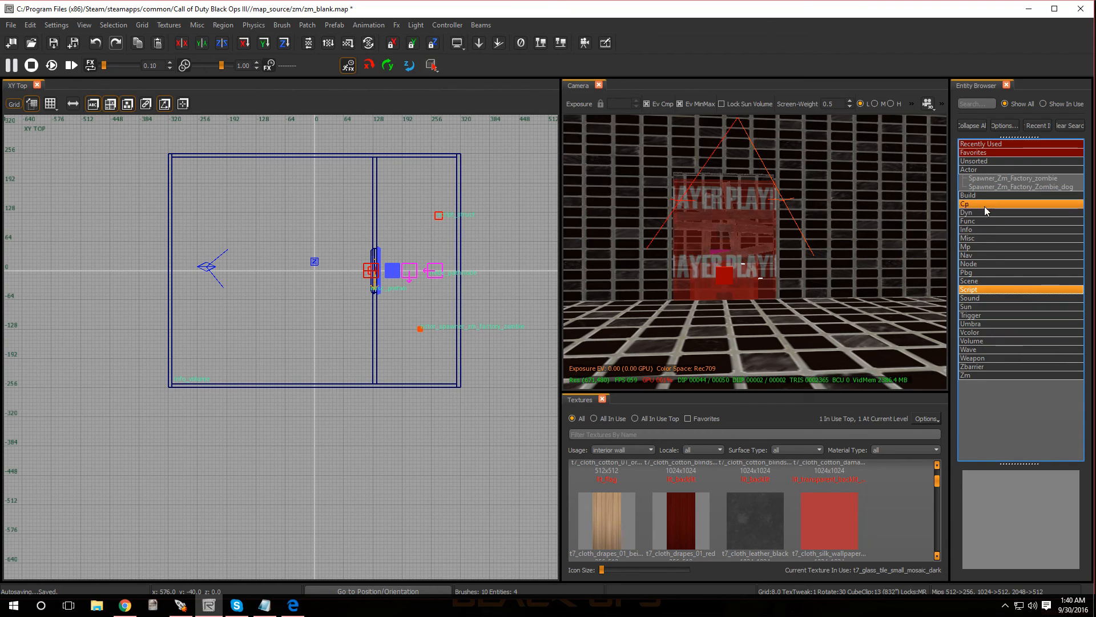
double_click(968, 238)
drag(981, 259, 282, 297)
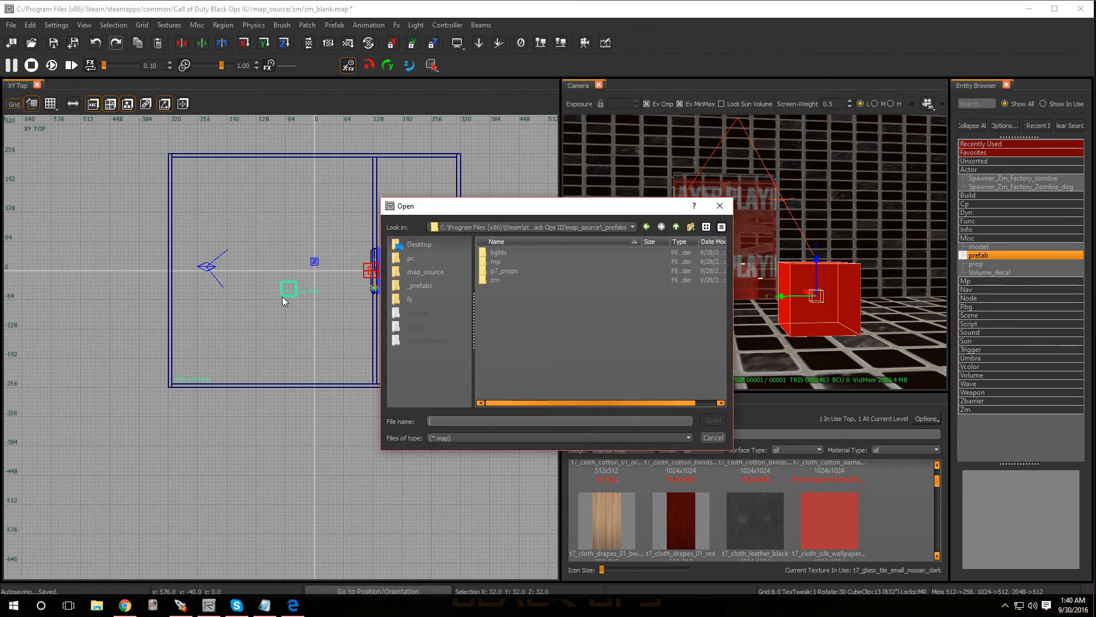
click(676, 227)
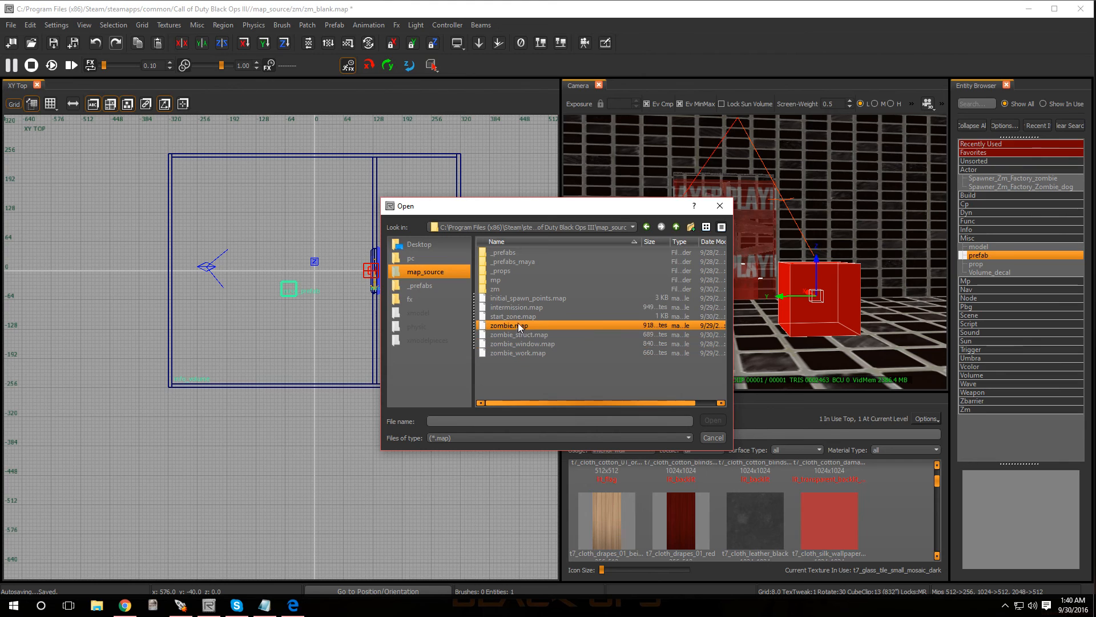
double_click(524, 298)
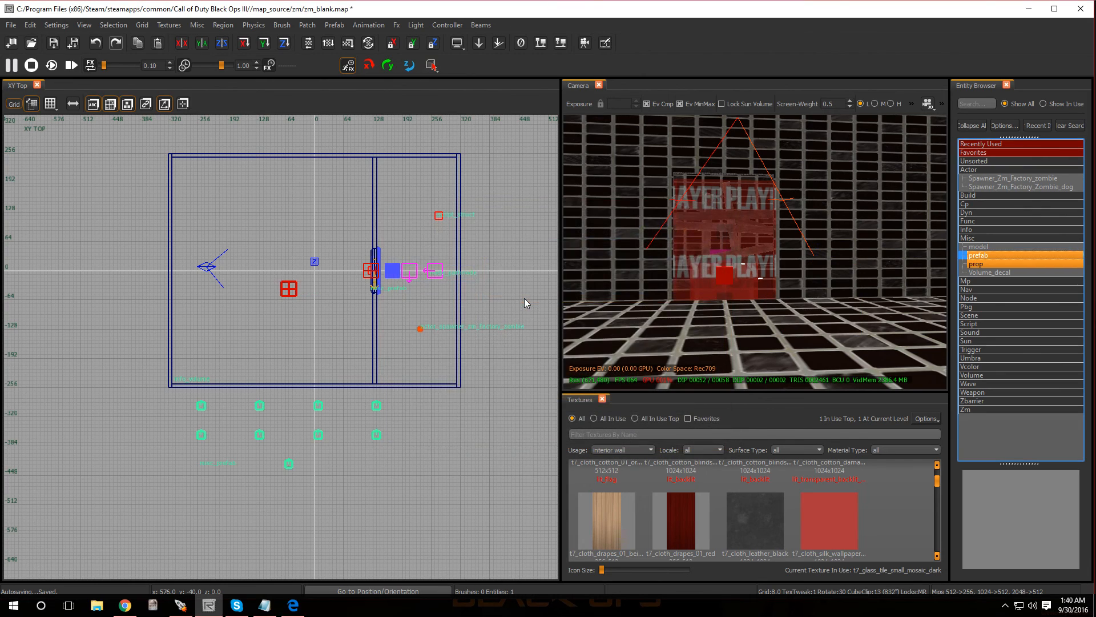
- Move the spawn points prefab into the player room, rotate it about the Z axis and set it on the floor near the far wall
drag(261, 422, 255, 259)
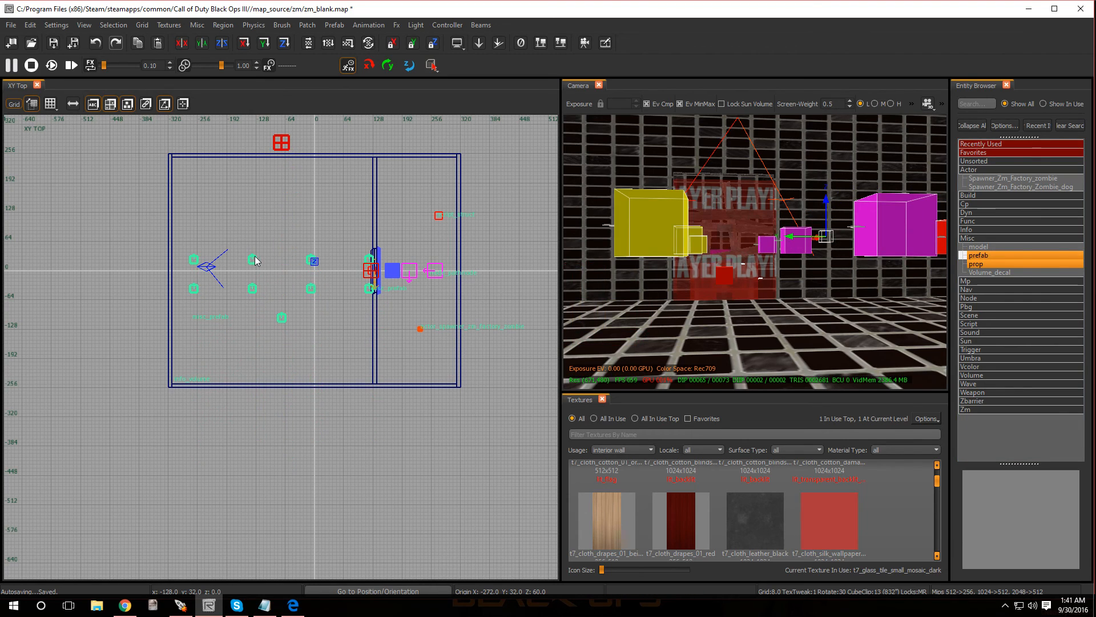
key(alt+z)
drag(285, 317, 226, 337)
key(ctrl+Tab)
scroll(268, 385, up, 4)
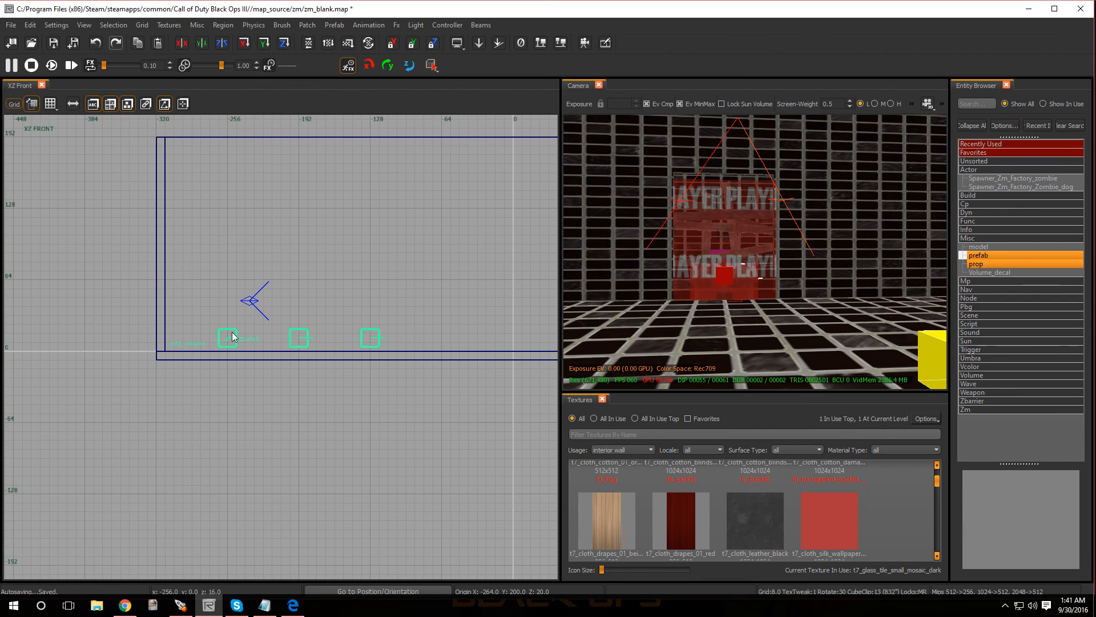
key(ctrl+Tab)
scroll(234, 340, down, 5)
scroll(265, 342, up, 2)
scroll(285, 357, up, 3)
scroll(287, 358, down, 1)
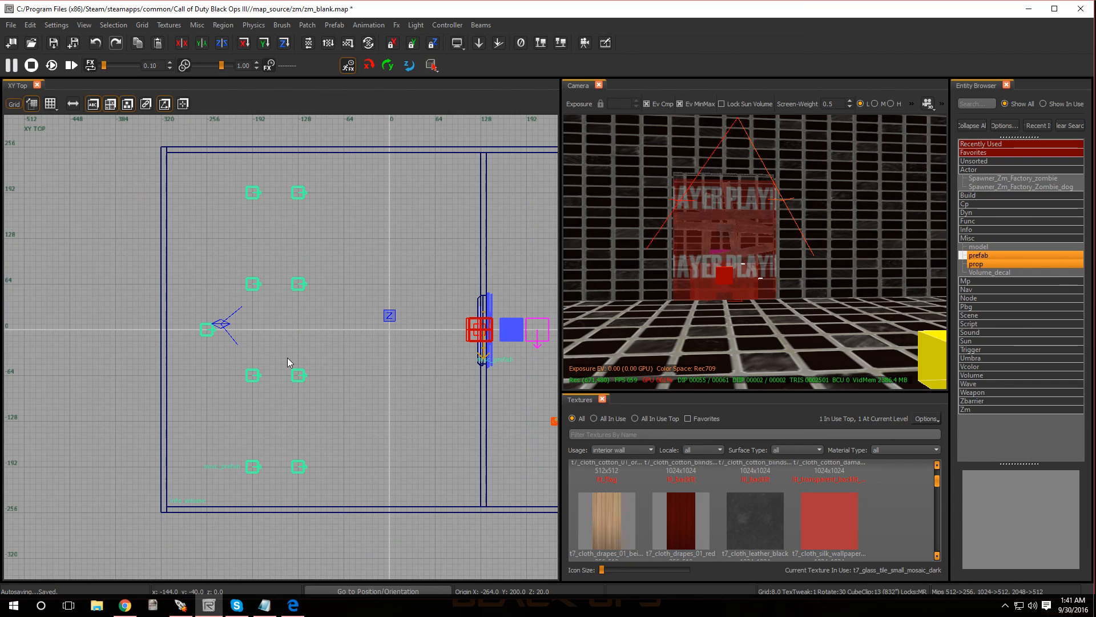
- Stamp the initial spawn points prefab into separate entities and widen the camera view to show them
click(331, 26)
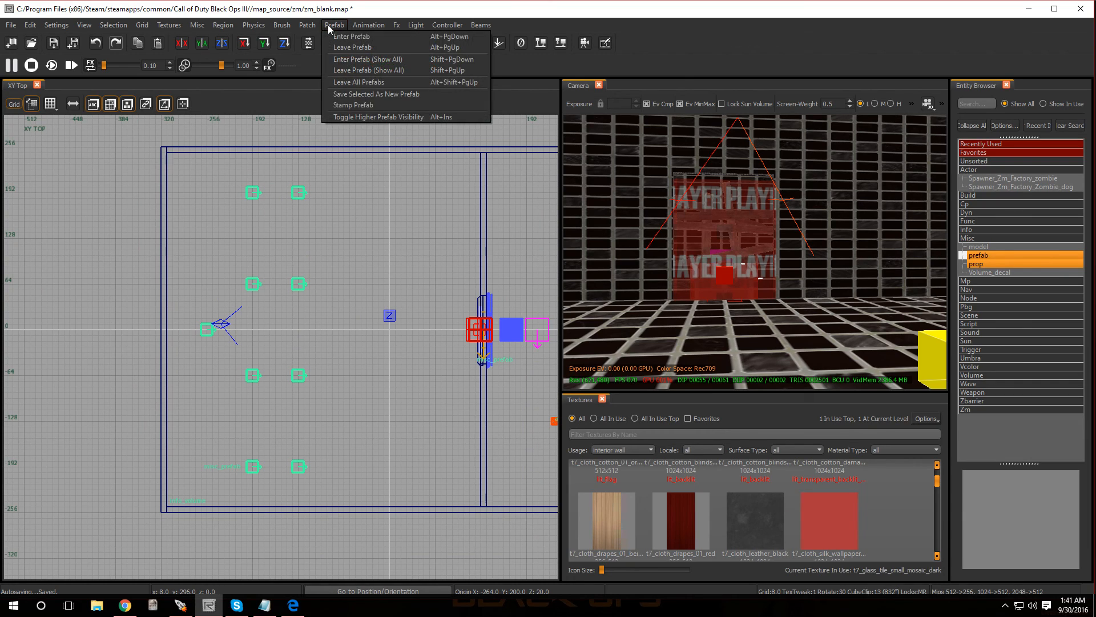
click(361, 108)
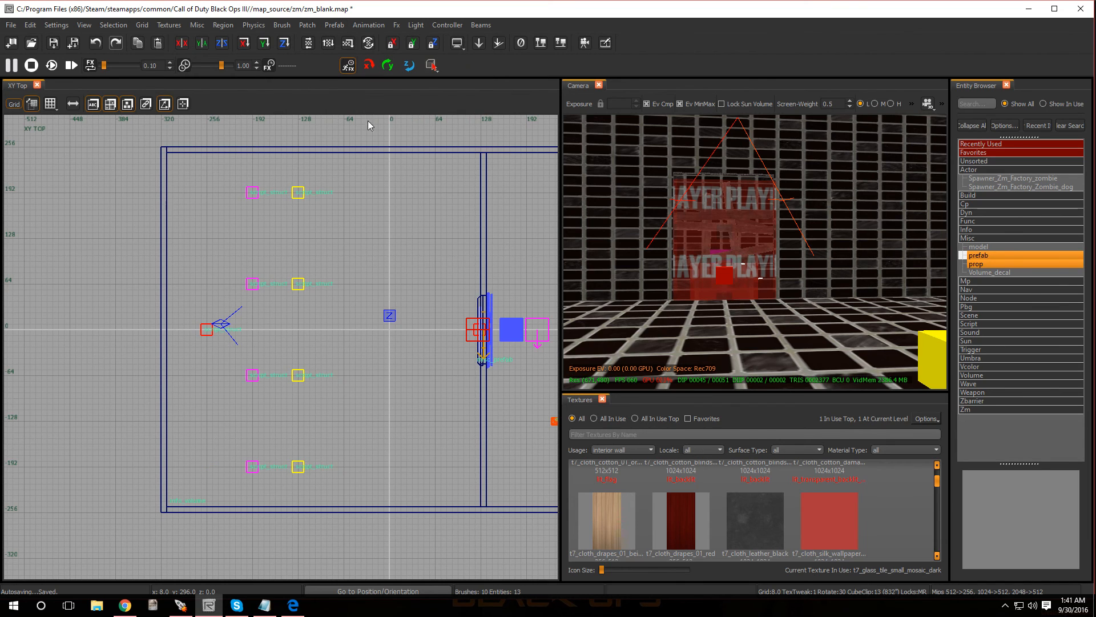
right_drag(665, 281, 527, 296)
drag(553, 280, 227, 285)
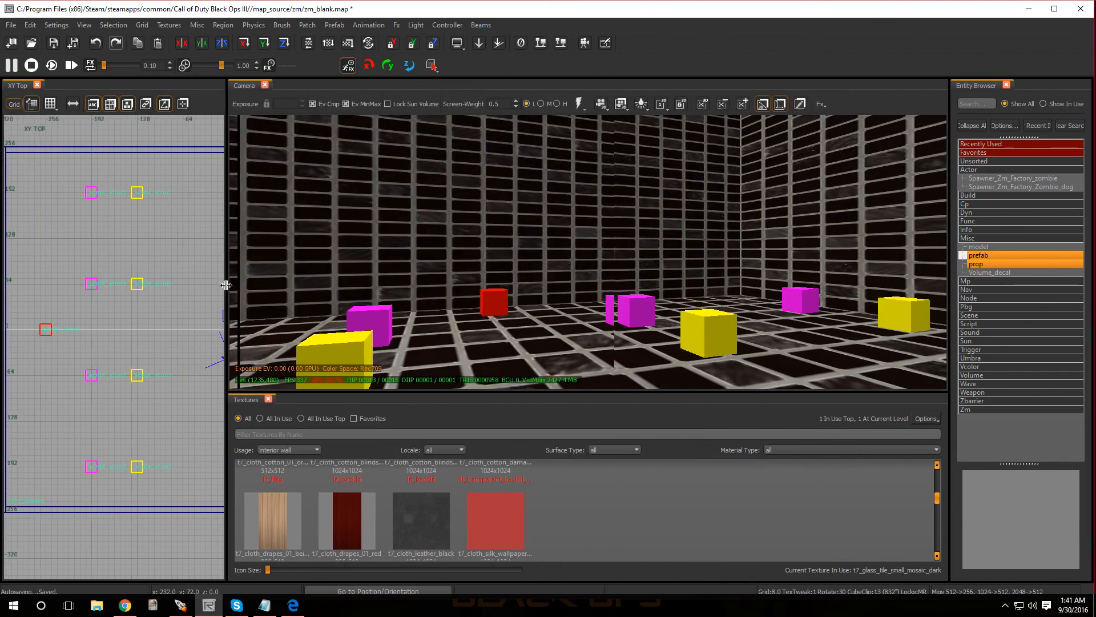
right_drag(589, 253, 575, 304)
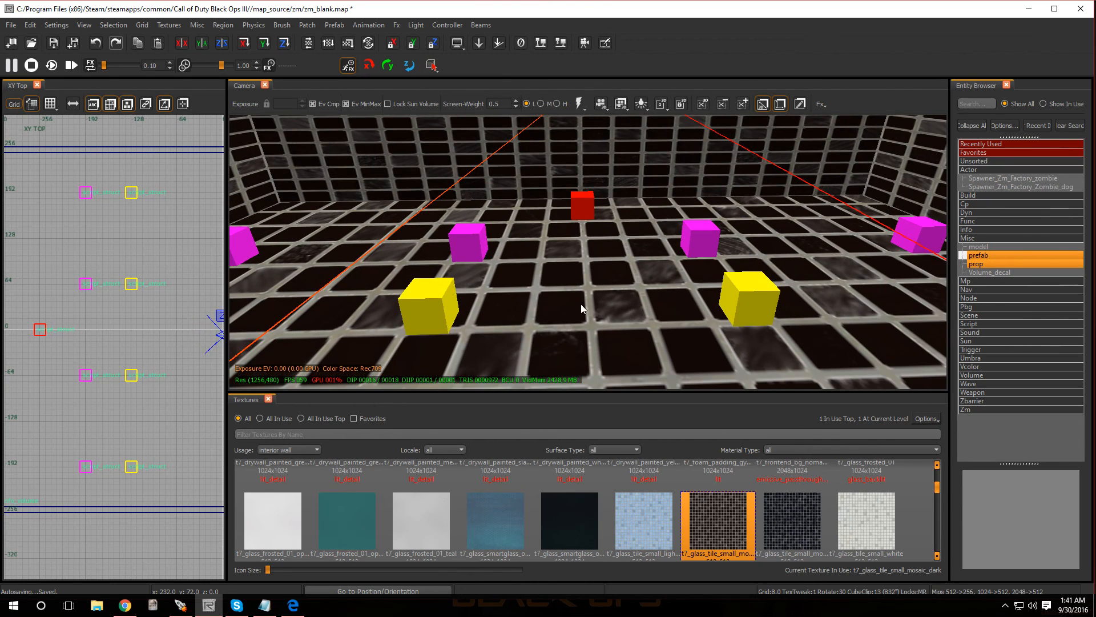
- Insert an info_player_start between the stamped spawn points and raise it above the floor to a Z origin of about 76
scroll(136, 357, down, 4)
scroll(134, 353, up, 3)
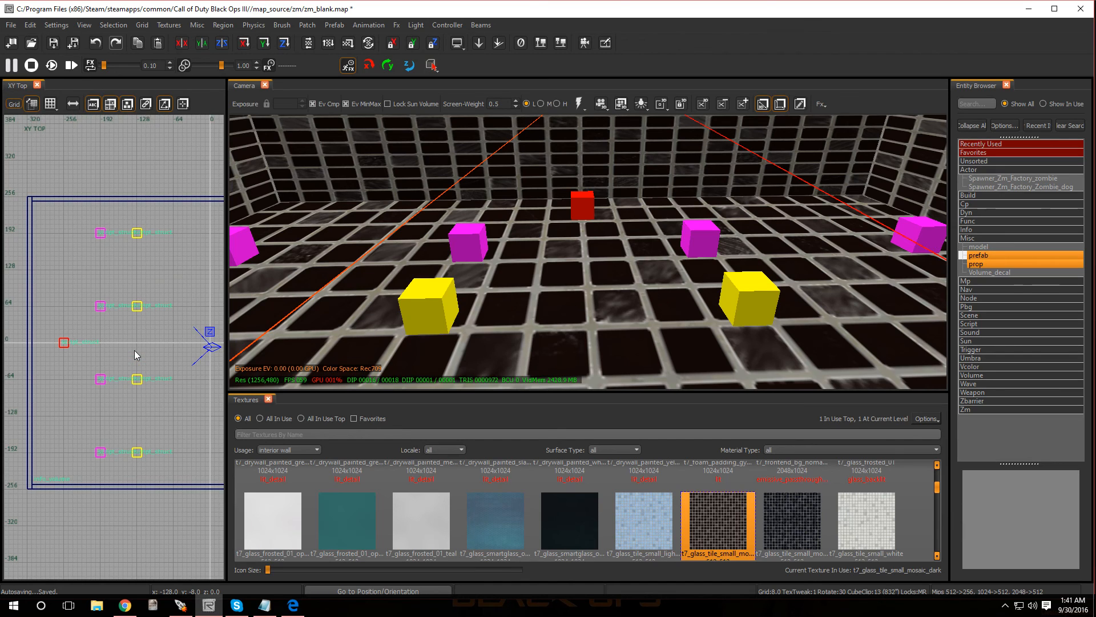
right_click(135, 350)
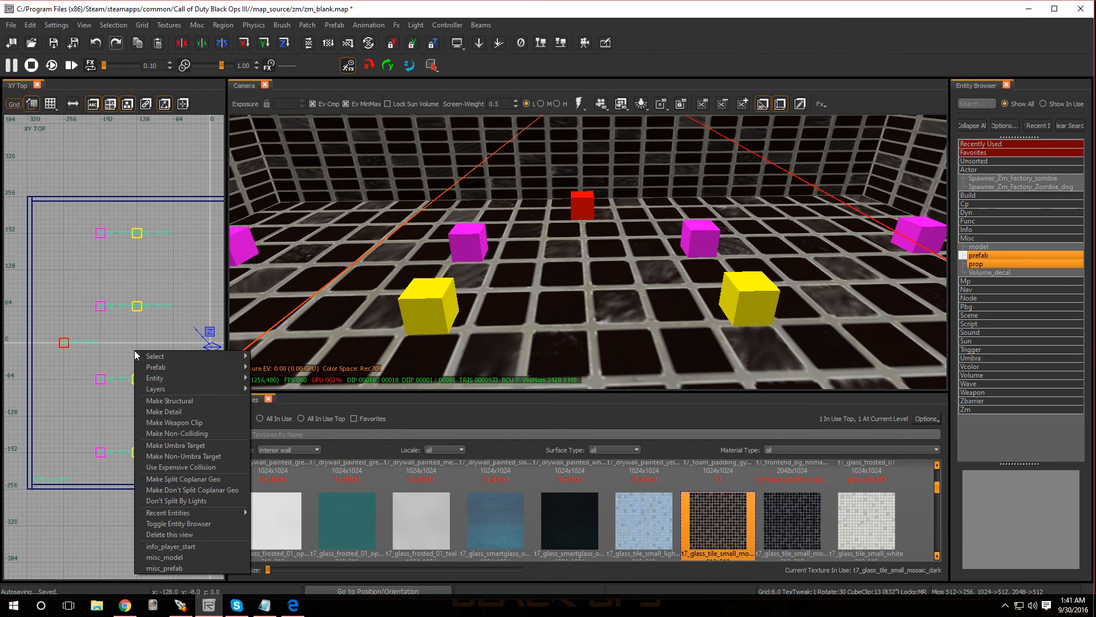
click(169, 548)
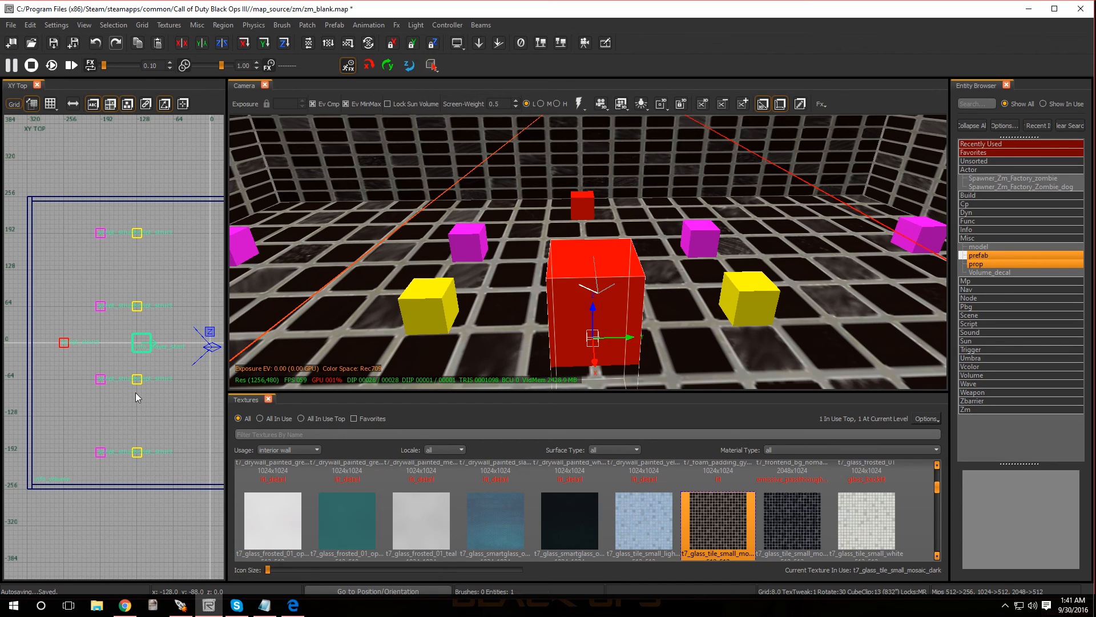
mouse_move(592, 300)
mouse_down()
mouse_move(581, 232)
mouse_move(592, 196)
mouse_up()
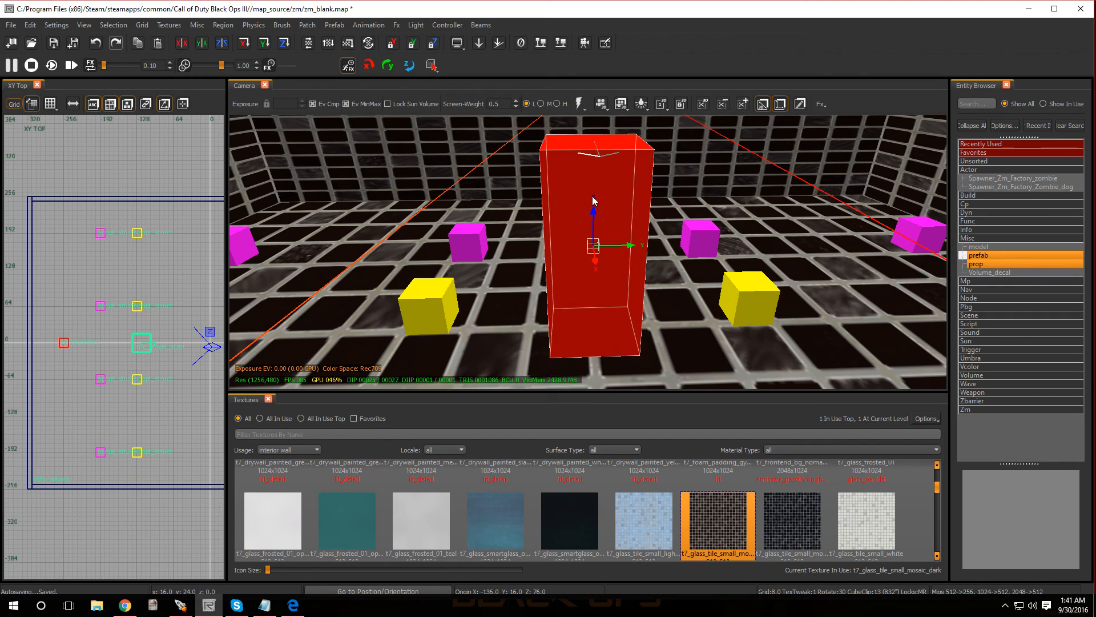
key(Escape)
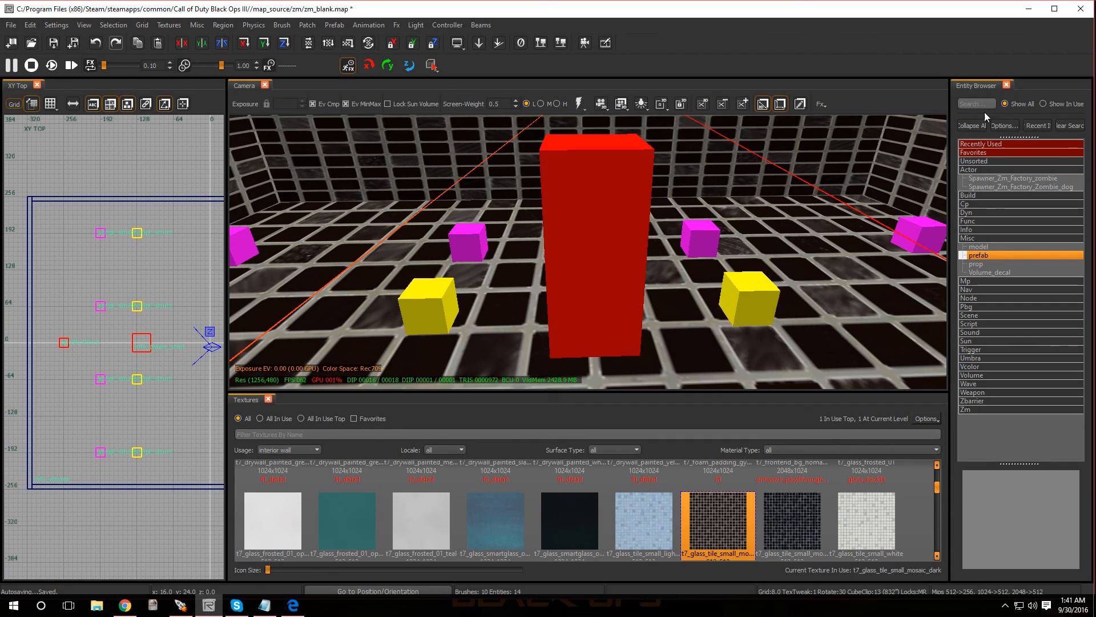
double_click(970, 170)
double_click(977, 214)
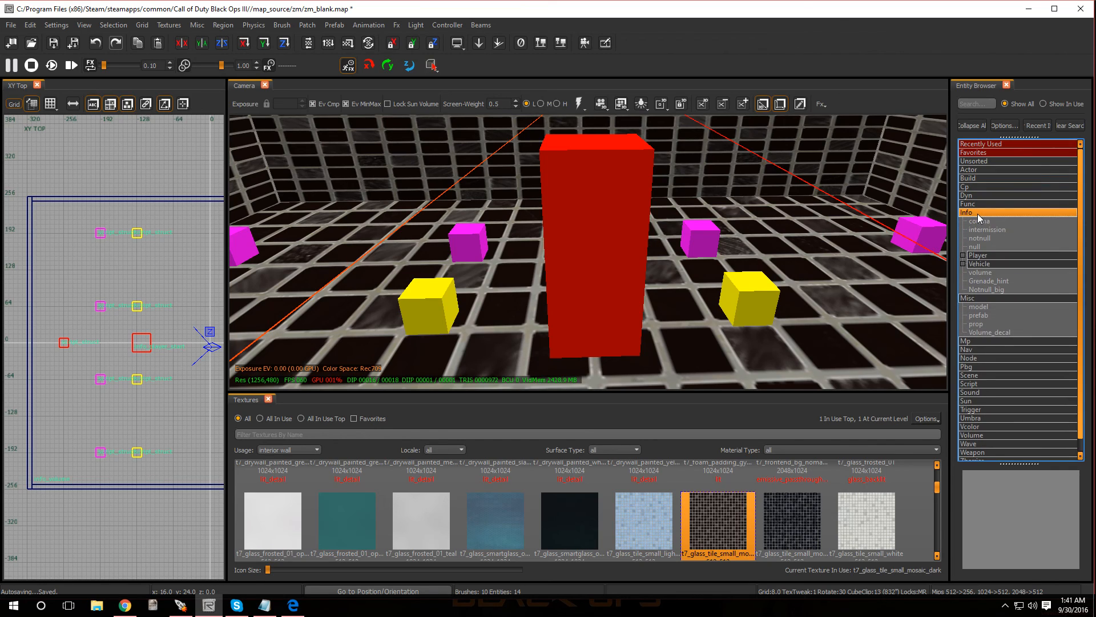
double_click(980, 256)
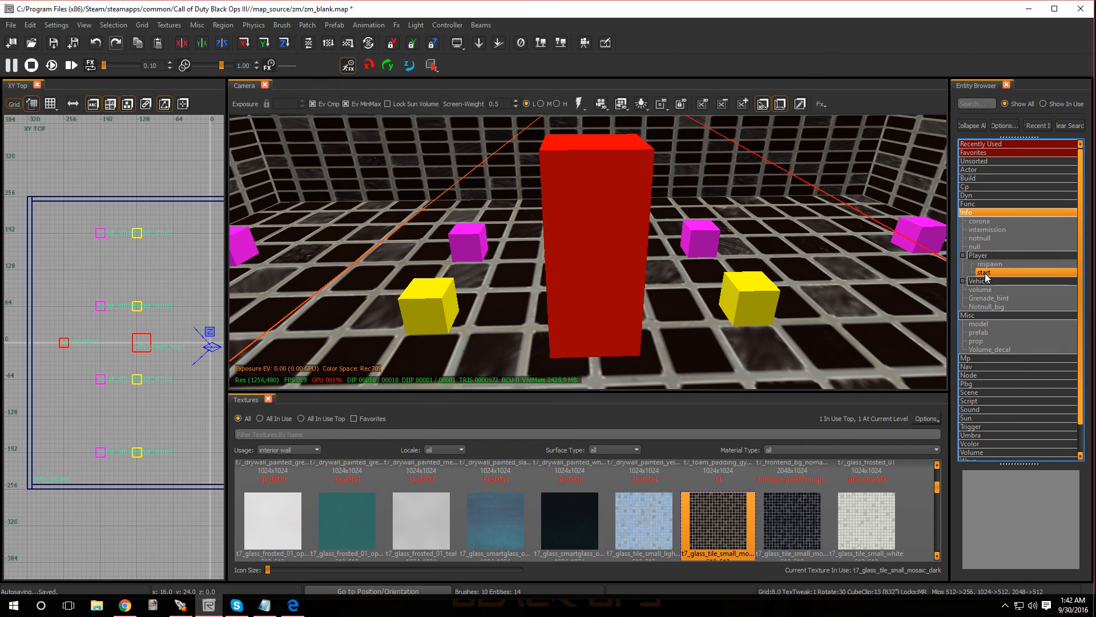
drag(986, 278, 160, 293)
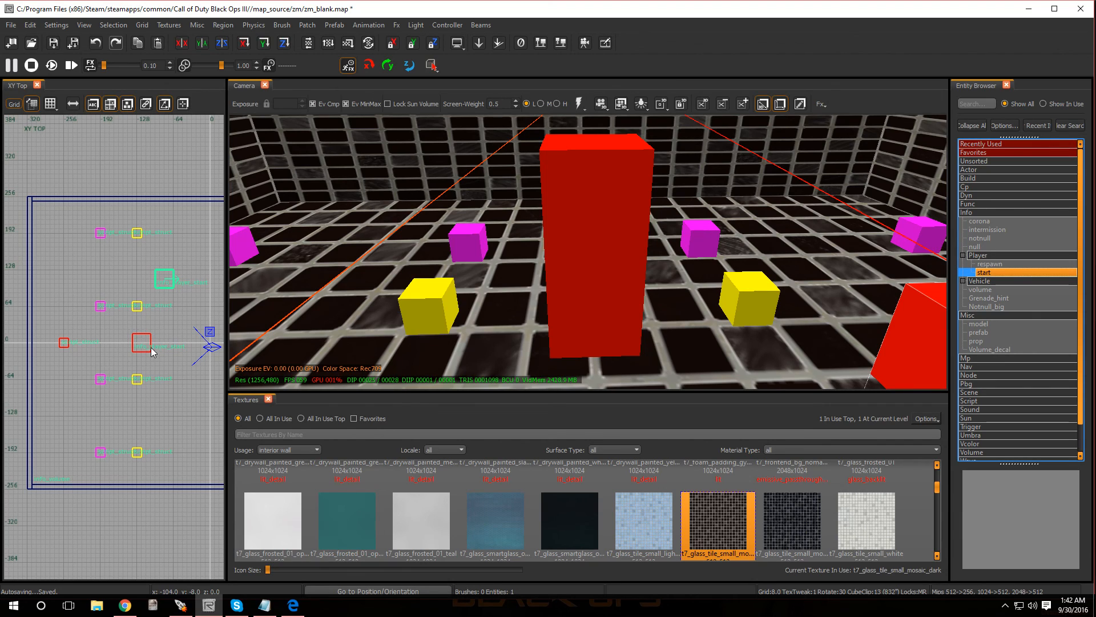
key(BackSpace)
right_drag(568, 256, 679, 314)
right_drag(588, 252, 689, 274)
key(s)
key(w)
key(s)
ctrl+right_drag(563, 343, 558, 303)
scroll(161, 352, down, 8)
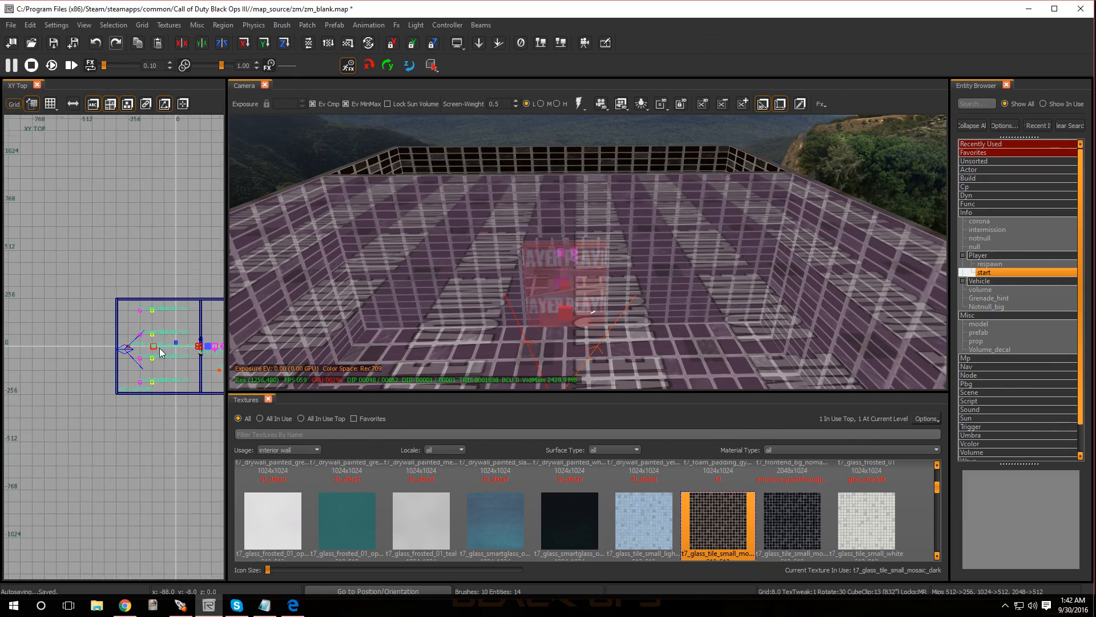
scroll(149, 366, up, 4)
scroll(148, 366, down, 2)
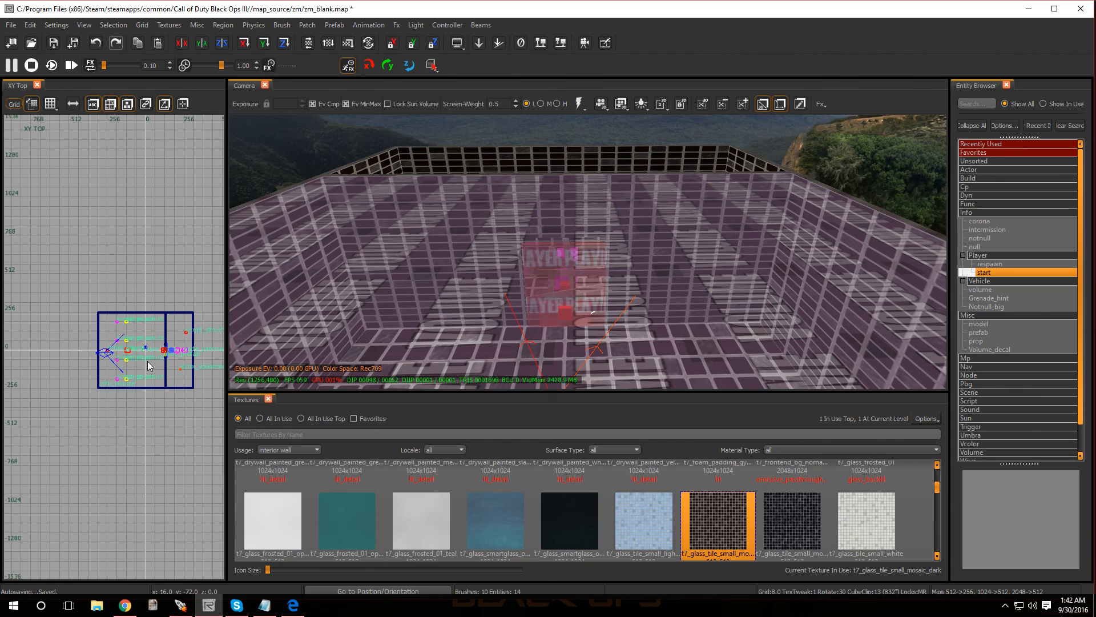
scroll(148, 366, up, 2)
right_click(151, 338)
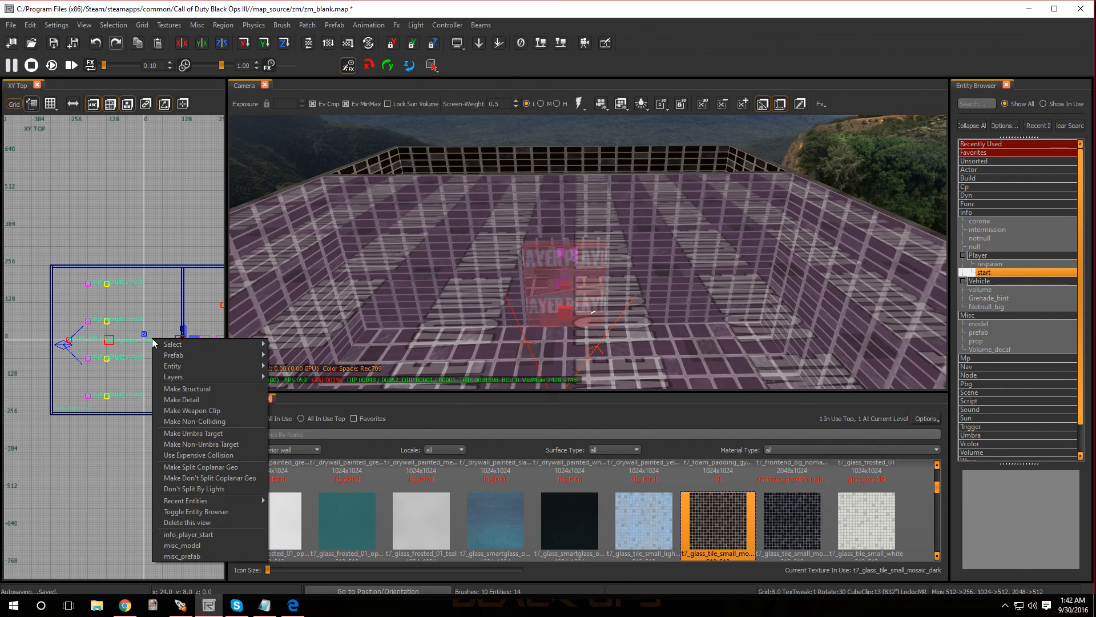
click(147, 170)
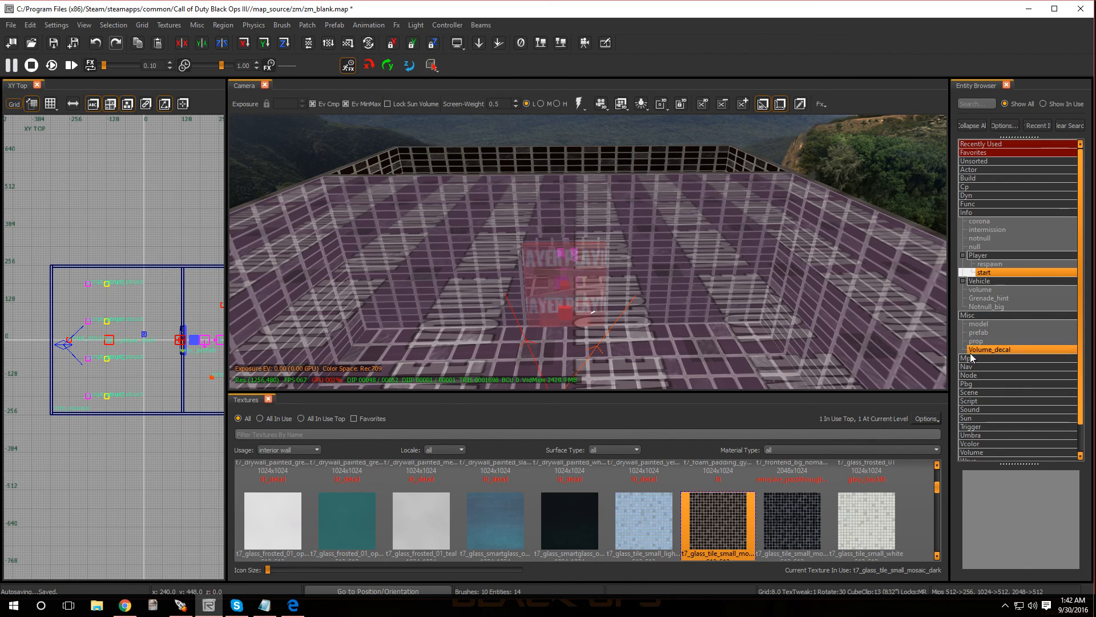
- Insert a volume_sun entity from the Volume entities into the map
scroll(975, 435, down, 2)
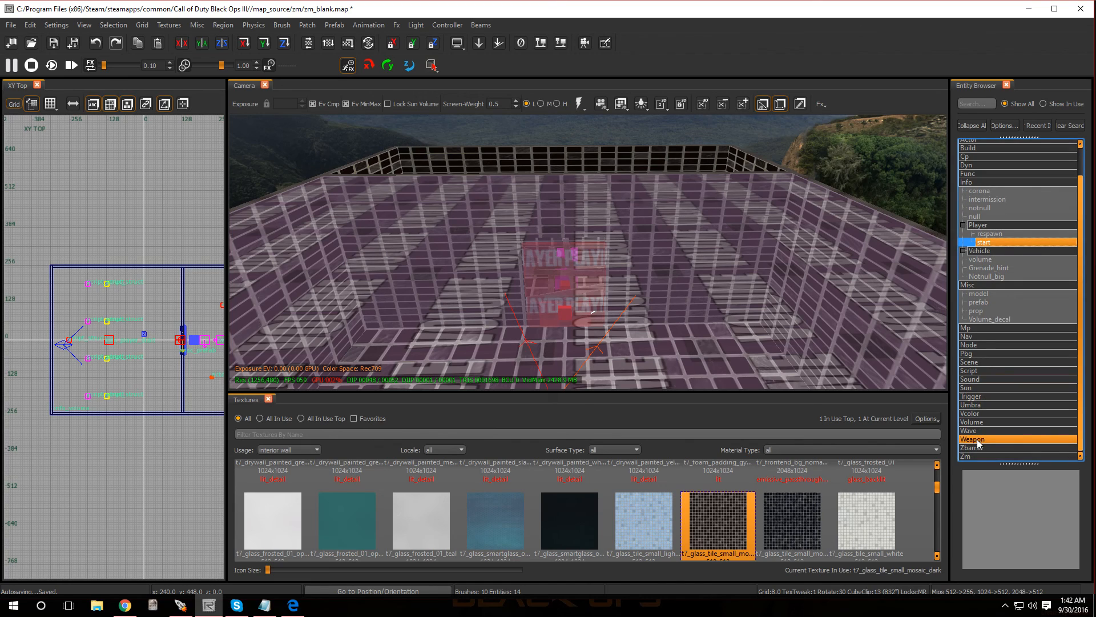
click(971, 421)
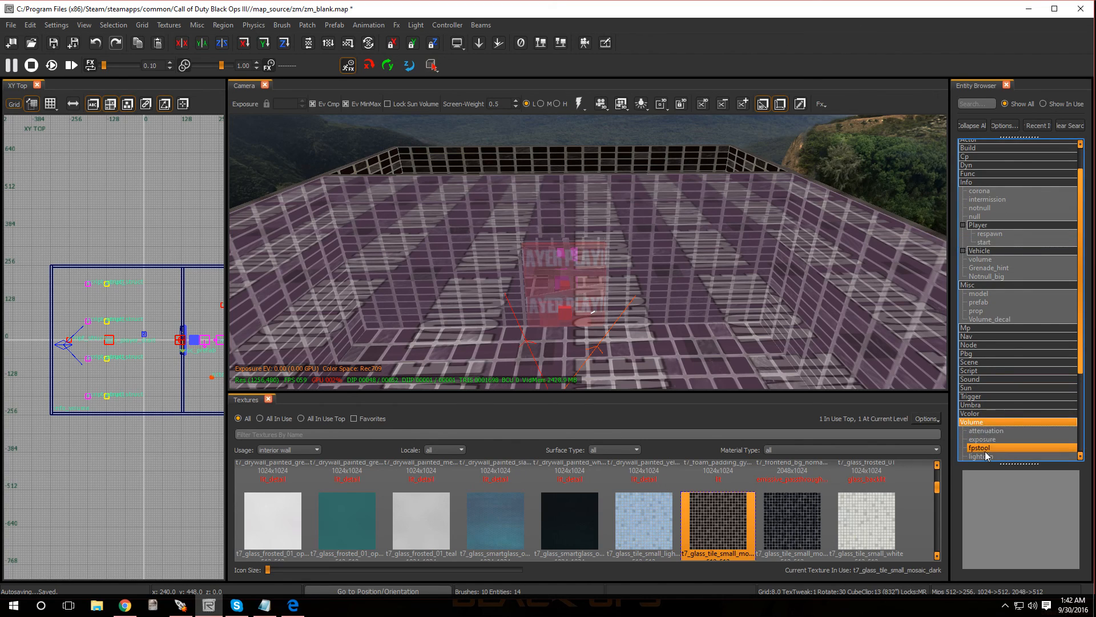
scroll(985, 451, down, 3)
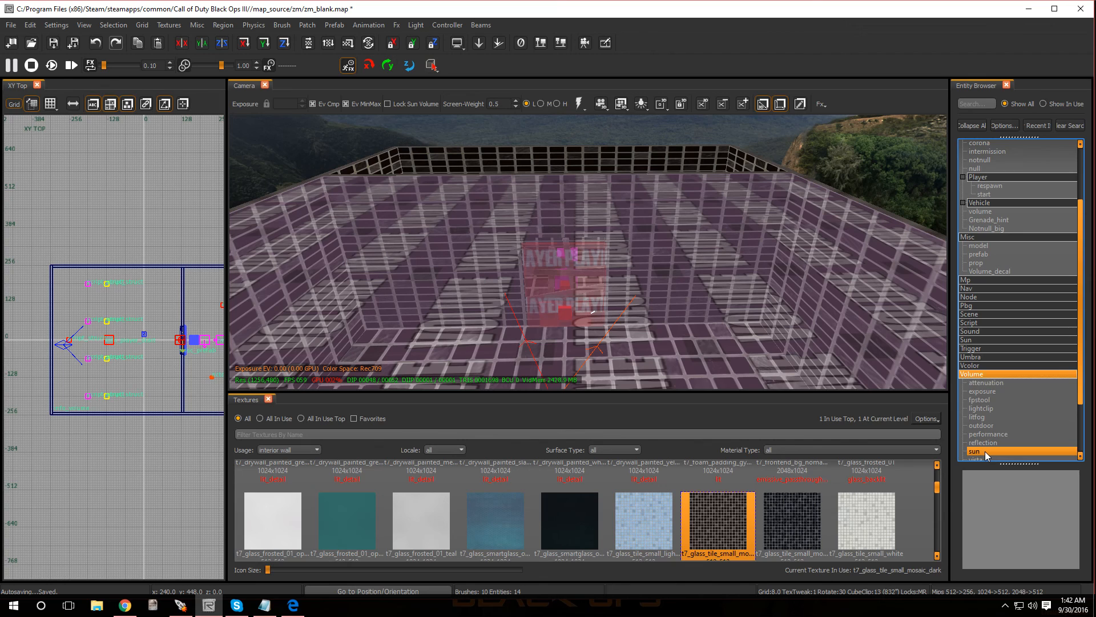
click(985, 451)
mouse_move(985, 451)
mouse_down()
mouse_move(299, 373)
mouse_move(151, 342)
mouse_move(178, 292)
mouse_up()
- Enlarge the sun volume in plan and height until it encloses both rooms, about 856 units along X, and deselect it
scroll(184, 354, down, 5)
mouse_move(153, 333)
mouse_down()
mouse_move(66, 341)
mouse_move(99, 356)
mouse_up()
mouse_move(203, 334)
mouse_down()
mouse_move(224, 338)
mouse_move(214, 348)
mouse_up()
key(ctrl+Tab)
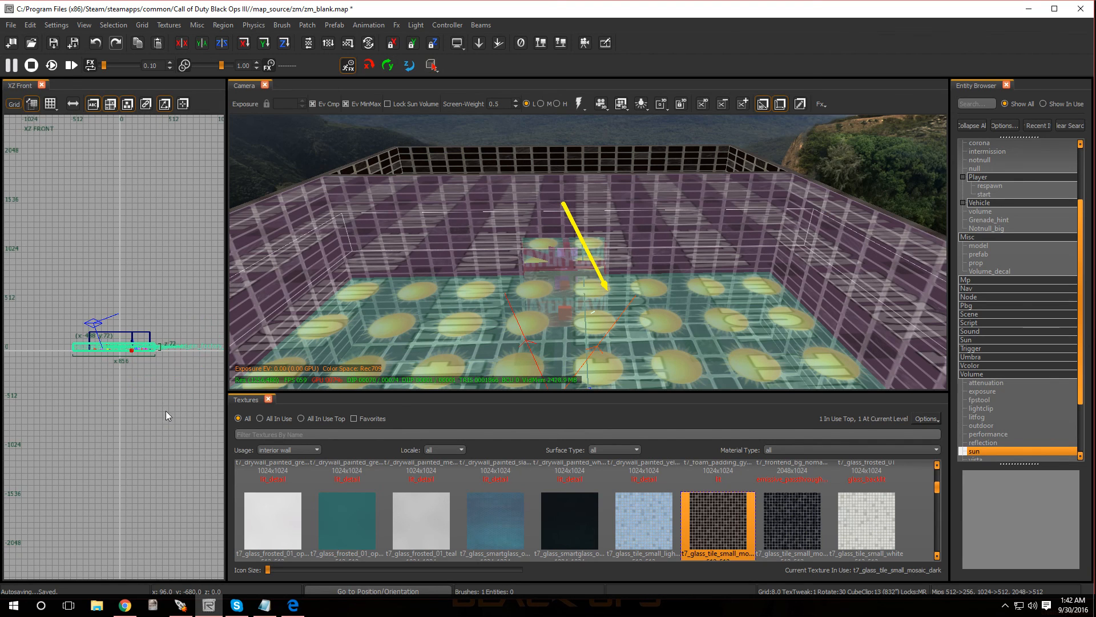
drag(140, 343, 142, 326)
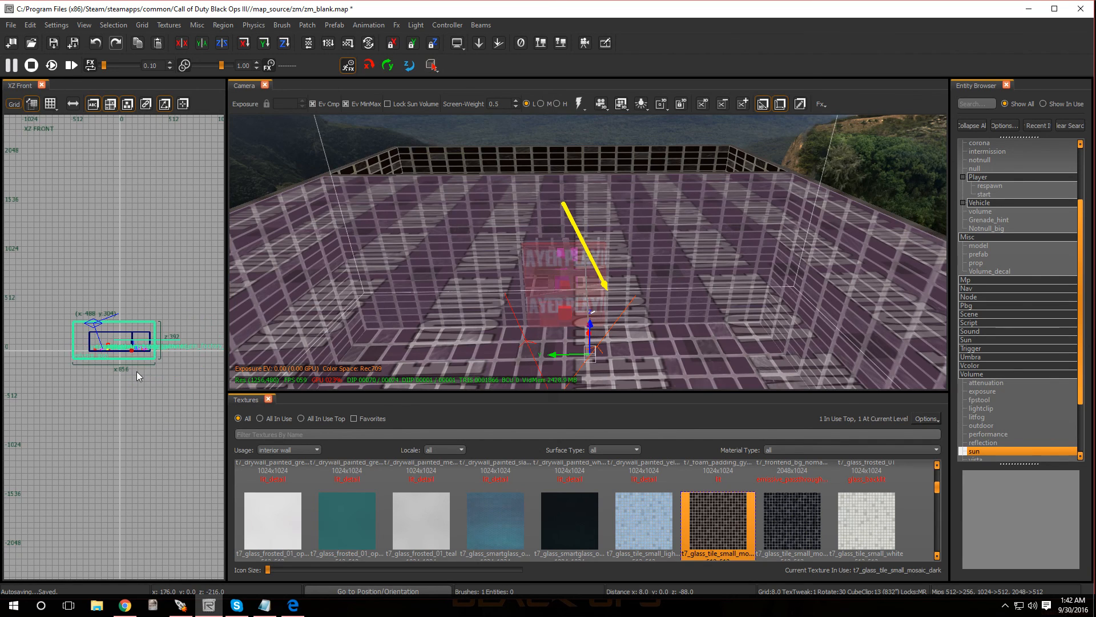
key(Escape)
- Duplicate the floor brush and raise the copy to a Z origin of 200 as the ceiling over both rooms
mouse_move(465, 281)
right_down()
mouse_move(443, 271)
mouse_move(444, 286)
mouse_move(454, 269)
mouse_move(452, 292)
mouse_move(460, 262)
right_up()
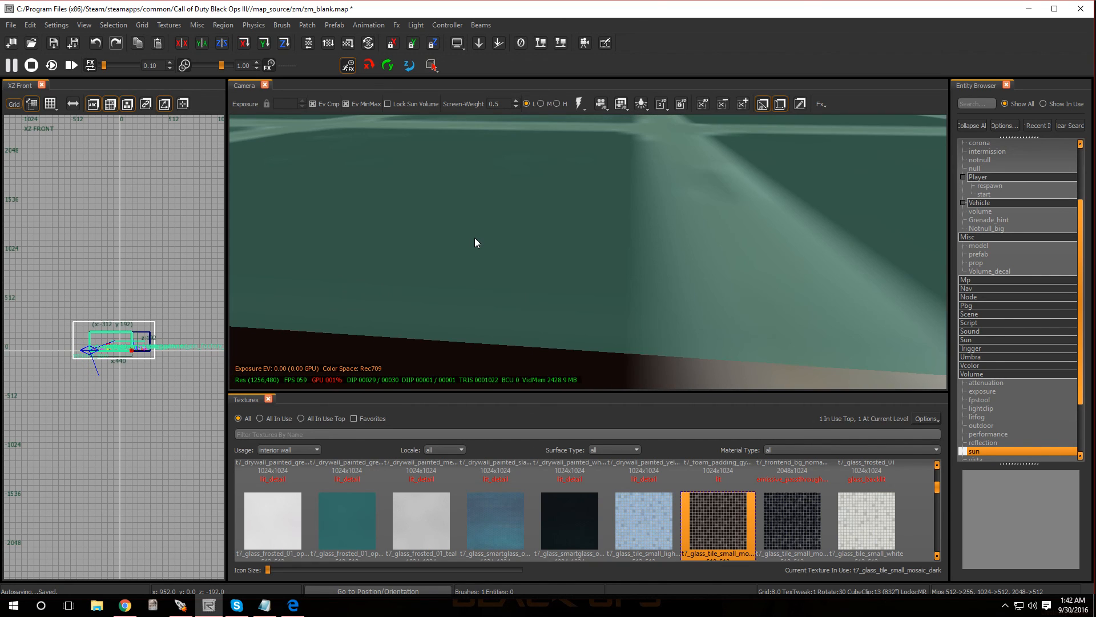
right_drag(475, 238, 491, 222)
shift+click(492, 216)
scroll(135, 344, up, 5)
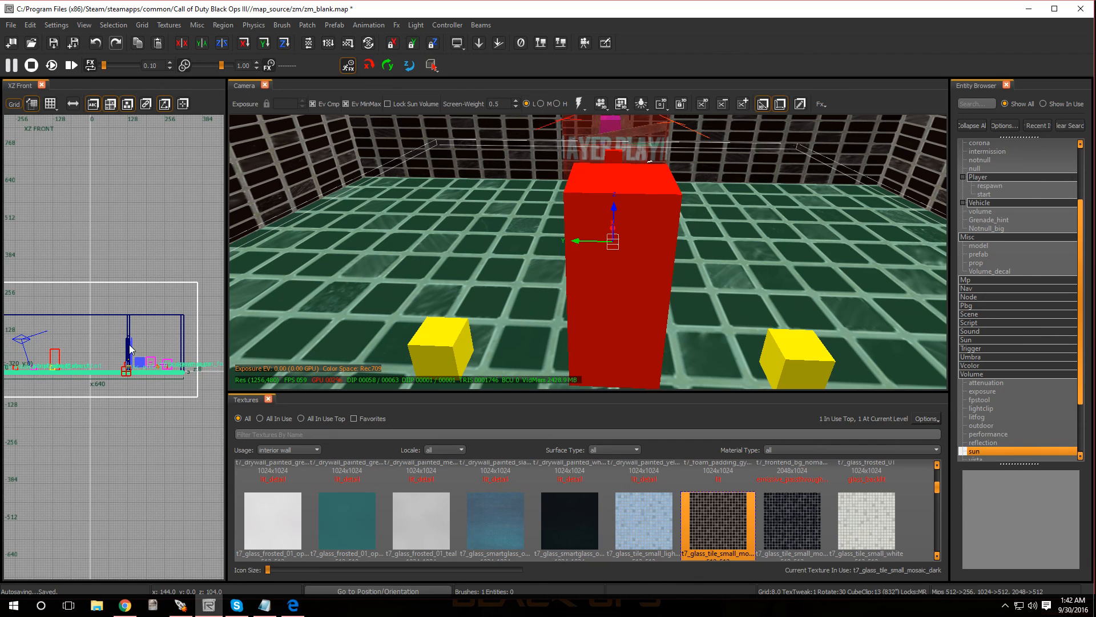
key(space)
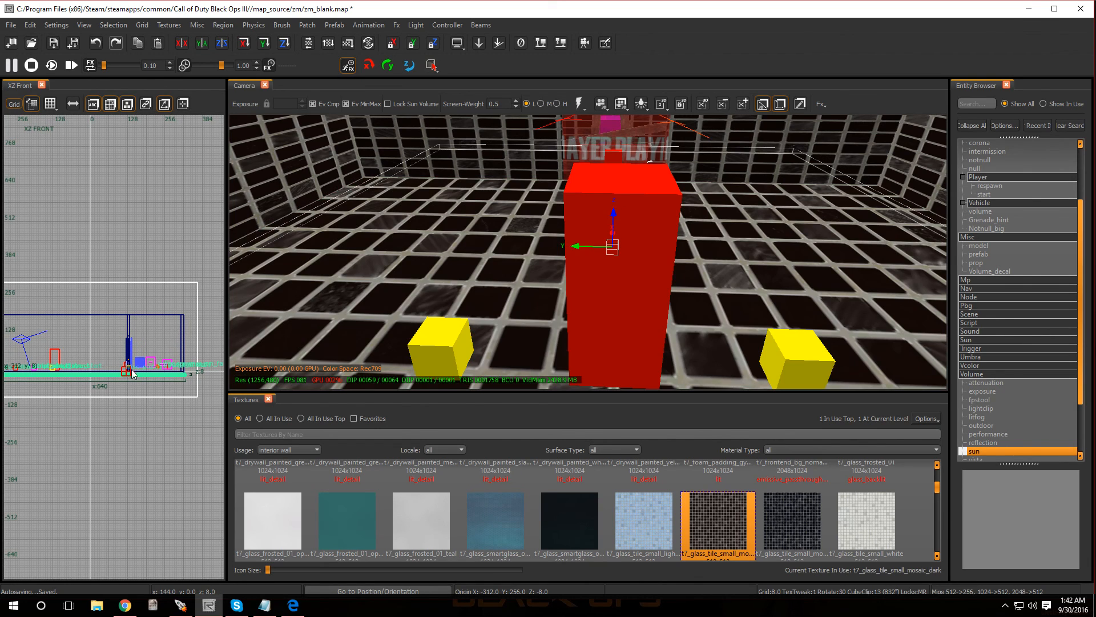
drag(105, 380, 101, 313)
right_drag(399, 264, 379, 155)
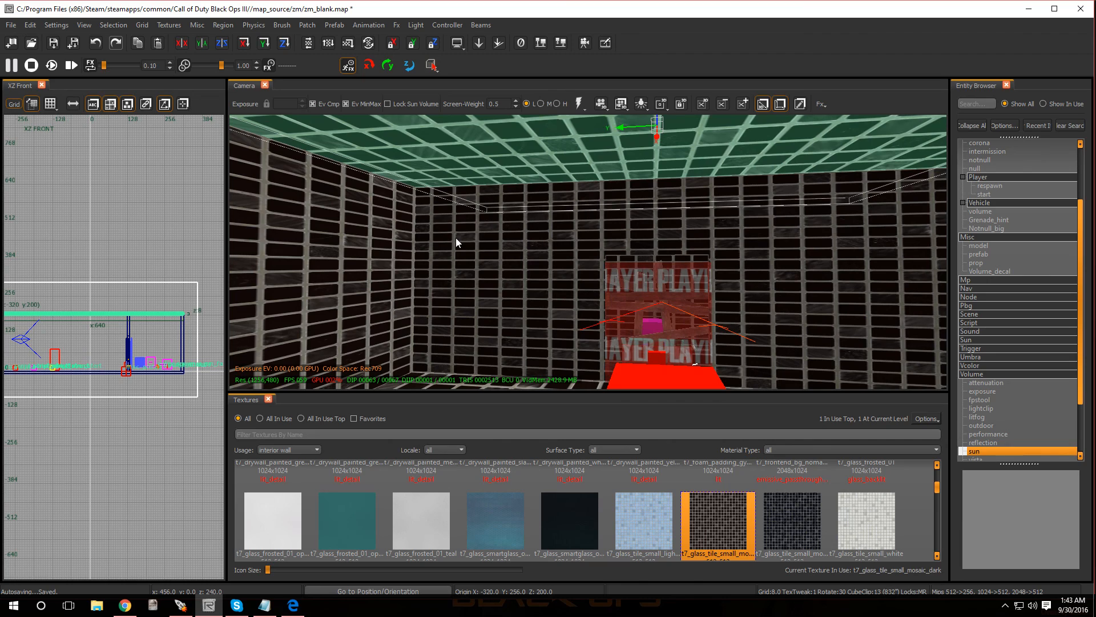
key(Escape)
- Examine the ceiling and walls of the closed rooms from inside and outside
mouse_move(456, 238)
right_down()
mouse_move(485, 285)
mouse_move(486, 223)
mouse_move(514, 280)
mouse_move(480, 274)
mouse_move(588, 272)
mouse_move(531, 272)
mouse_move(574, 274)
mouse_move(563, 268)
right_up()
key(s)
key(w)
key(w)
key(s)
key(w)
key(s)
key(s)
key(e)
key(e)
key(q)
key(e)
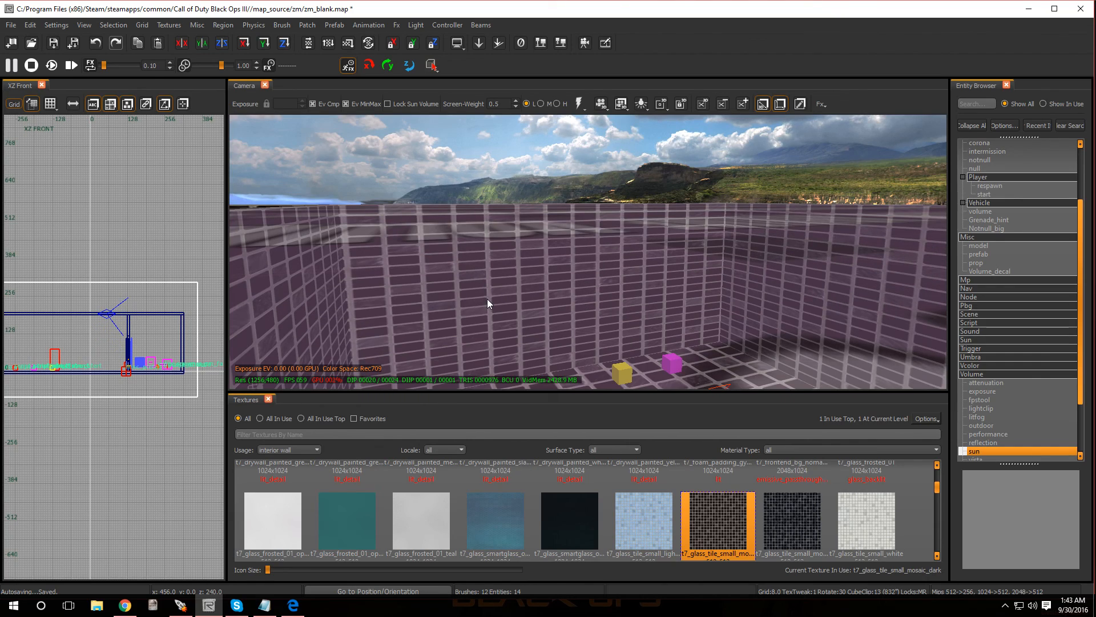
- Show the entity properties of the red script_struct spawn location beside the wall in the zombie spawner room
mouse_move(488, 299)
right_down()
mouse_move(519, 301)
mouse_move(405, 301)
mouse_move(478, 299)
right_up()
key(w)
key(q)
key(s)
key(w)
key(q)
key(s)
click(513, 311)
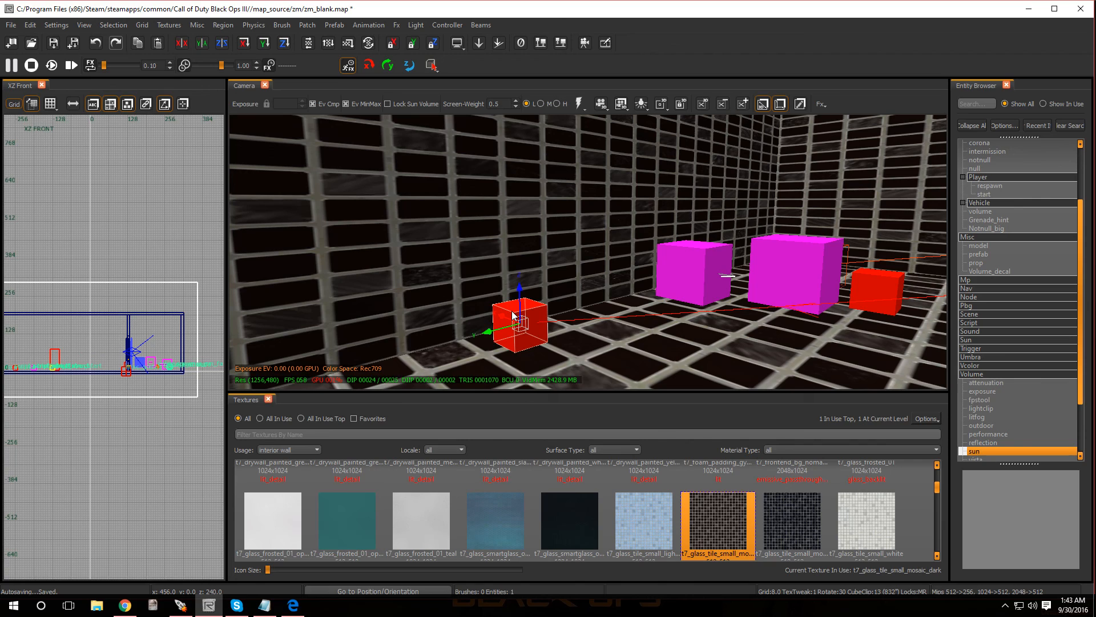
key(n)
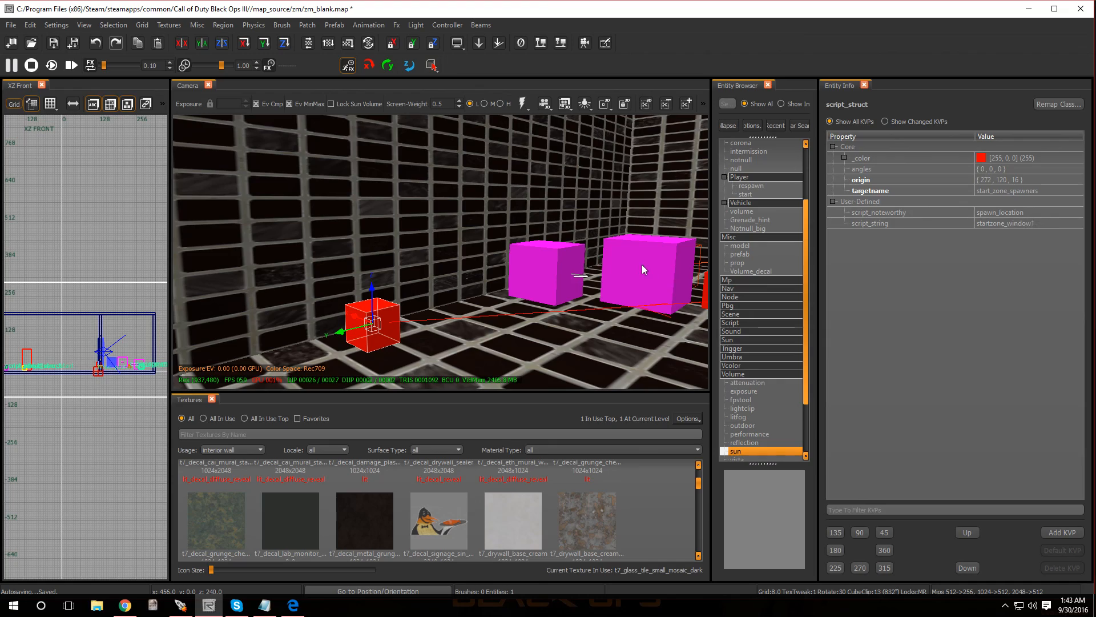
key(Escape)
right_drag(577, 281, 685, 282)
right_drag(343, 200, 367, 222)
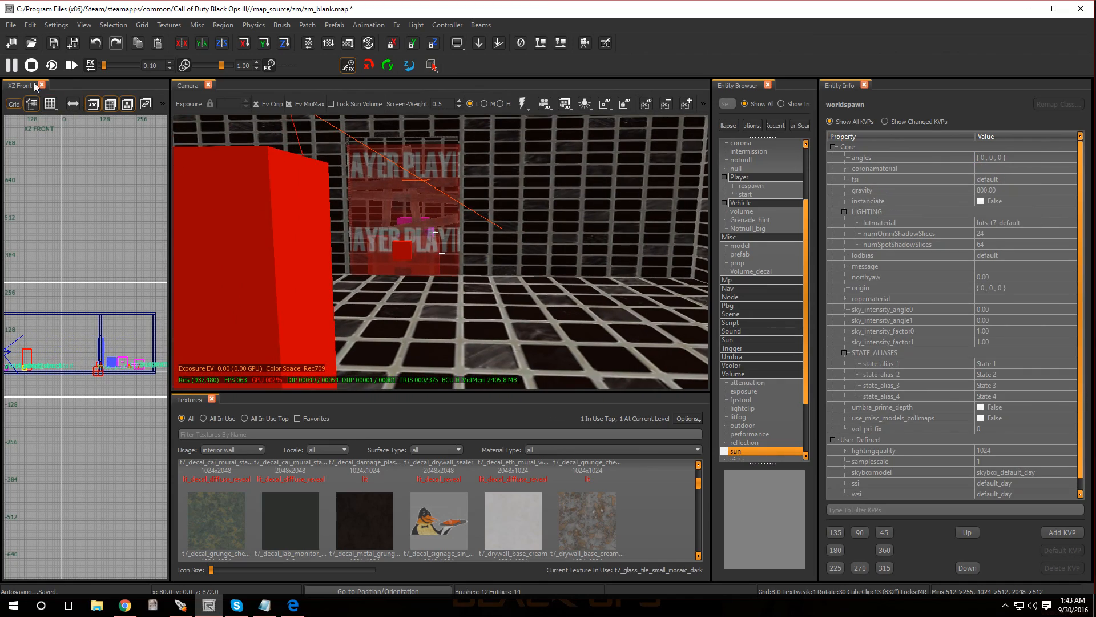
click(12, 25)
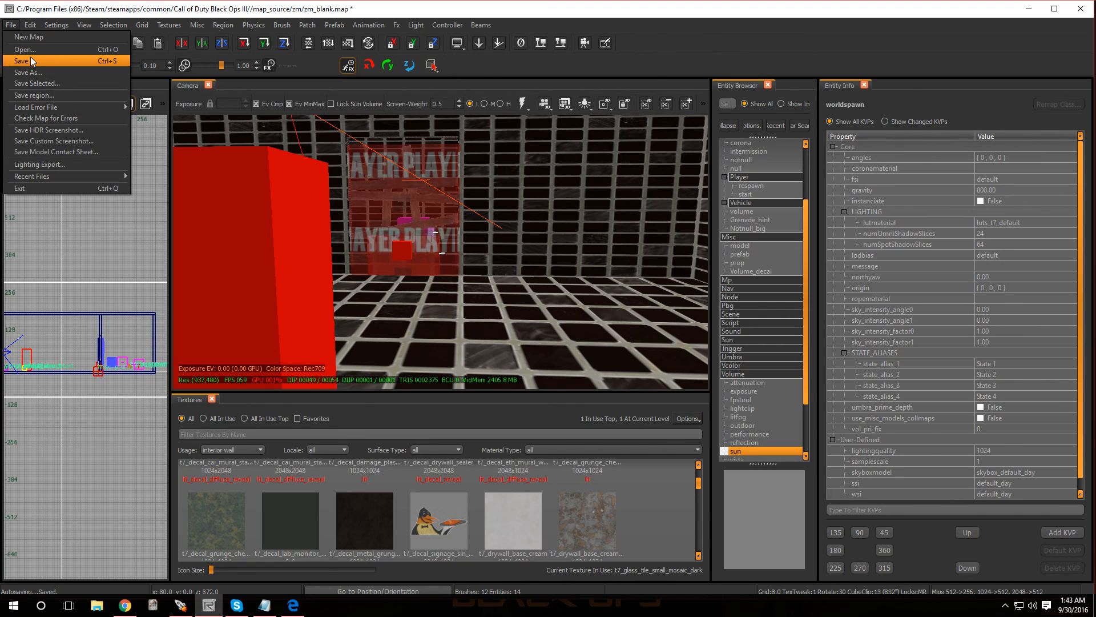
click(421, 287)
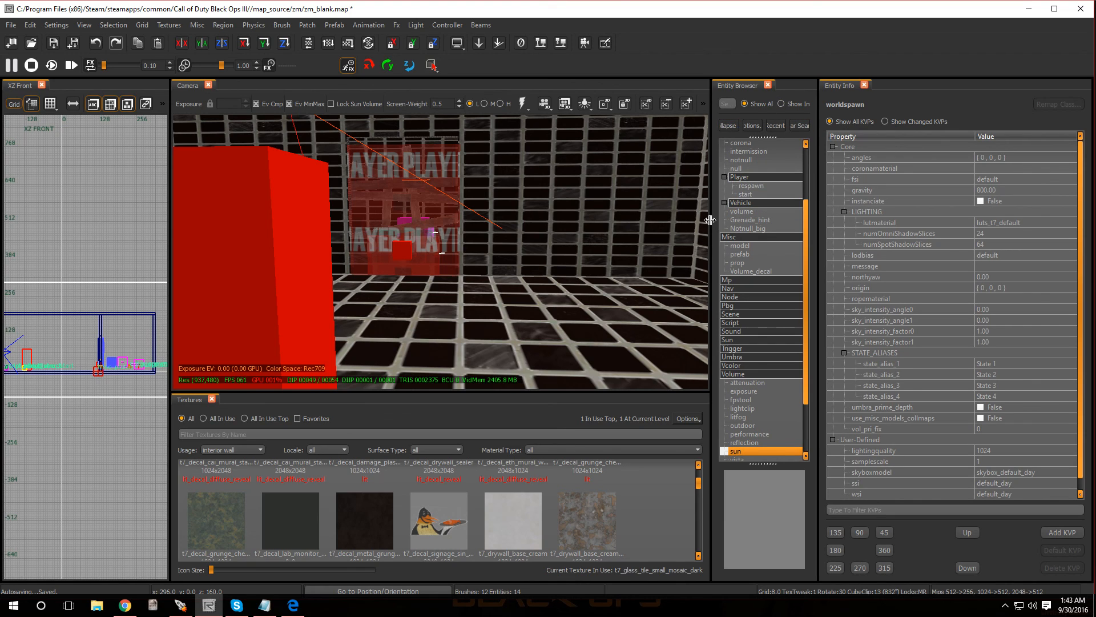
- Widen the Entity Browser, search it for "light" and insert a light entity into the map
drag(709, 220, 507, 220)
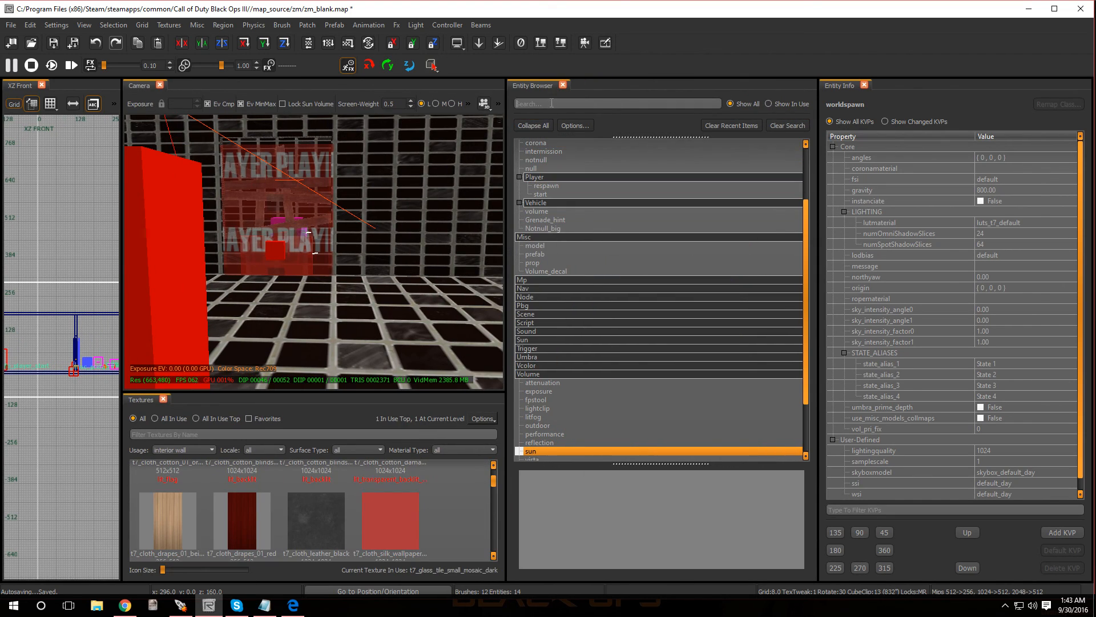
text(light)
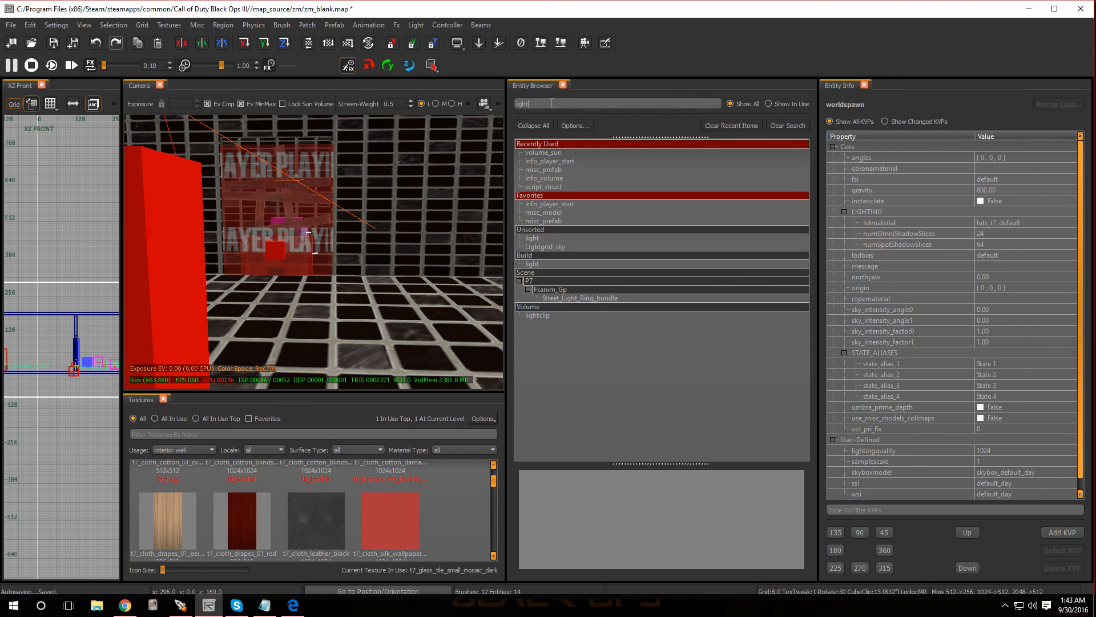
click(520, 246)
drag(521, 238, 43, 349)
- Widen the 2D top view and move the light to the middle of the player room, at about X -72, Y 0
scroll(43, 349, up, 2)
scroll(43, 349, up, 1)
key(ctrl+Tab)
key(ctrl+Tab)
scroll(44, 350, down, 6)
scroll(33, 371, up, 5)
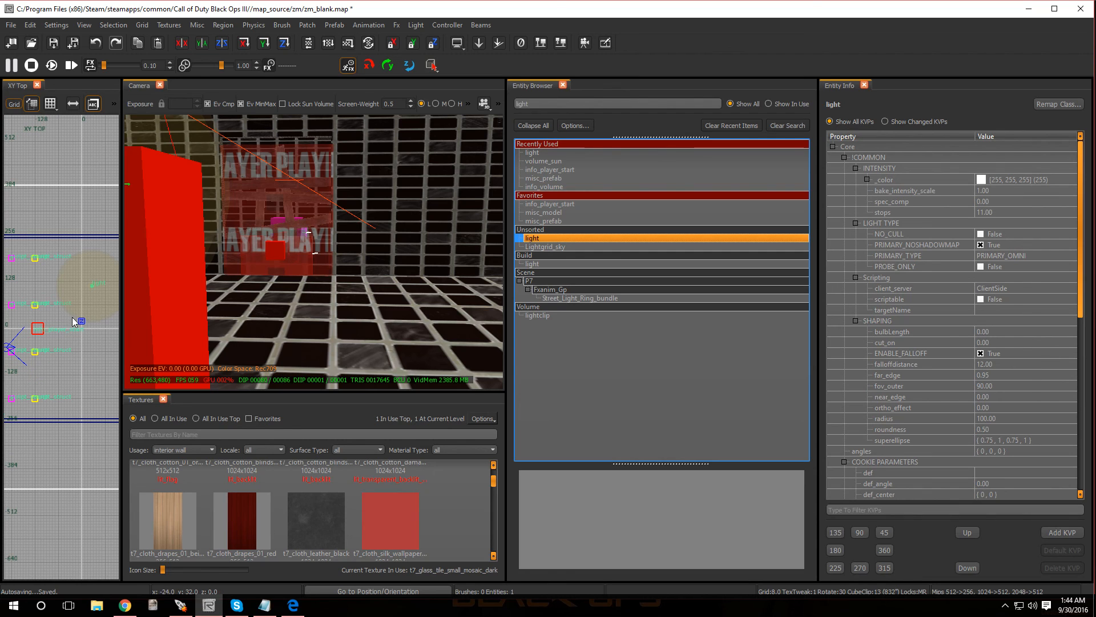
drag(123, 290, 502, 296)
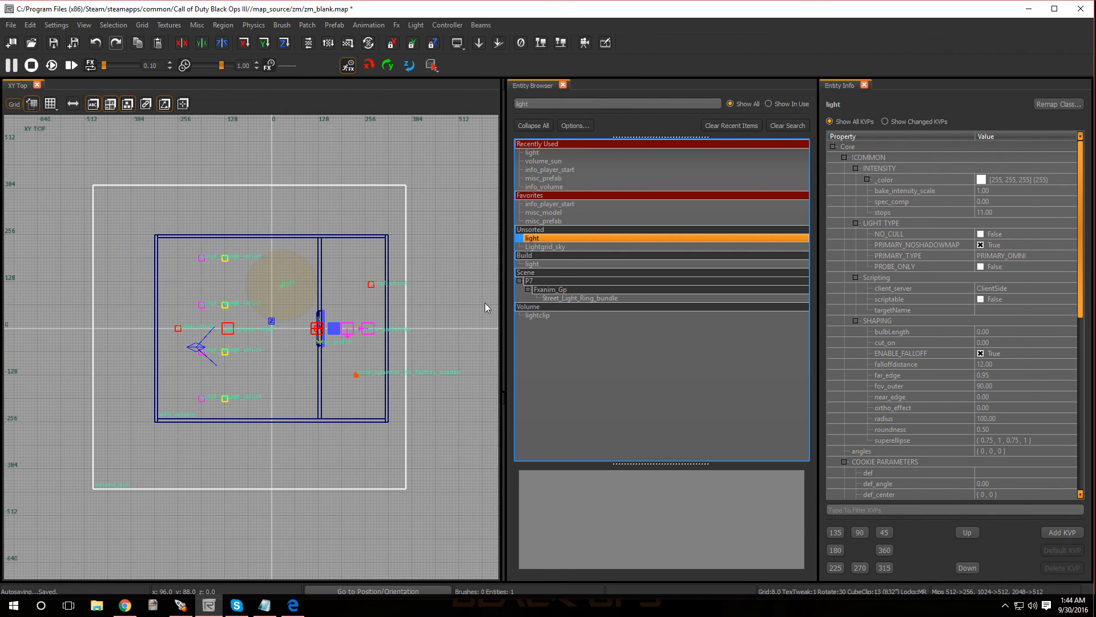
drag(278, 282, 246, 326)
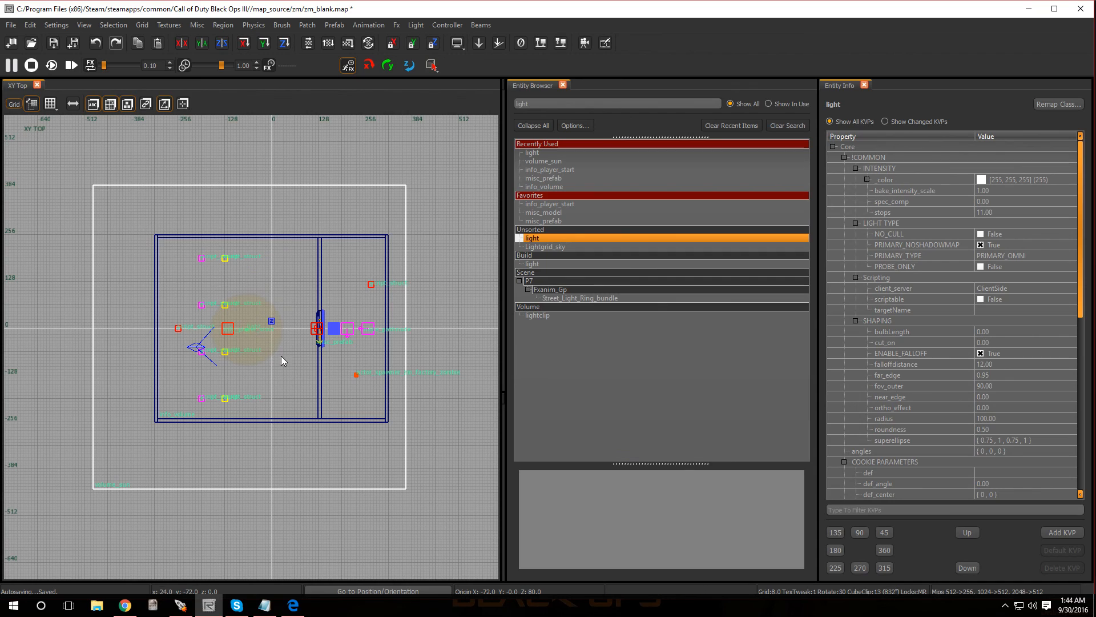
- Set the light's radius to 300
click(906, 418)
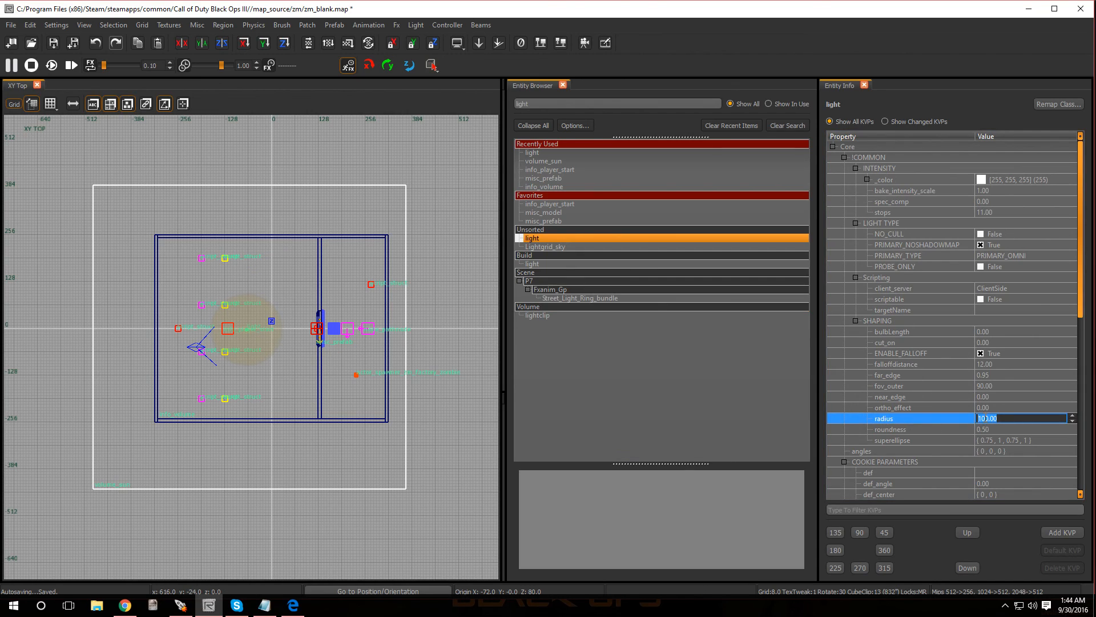
text(300)
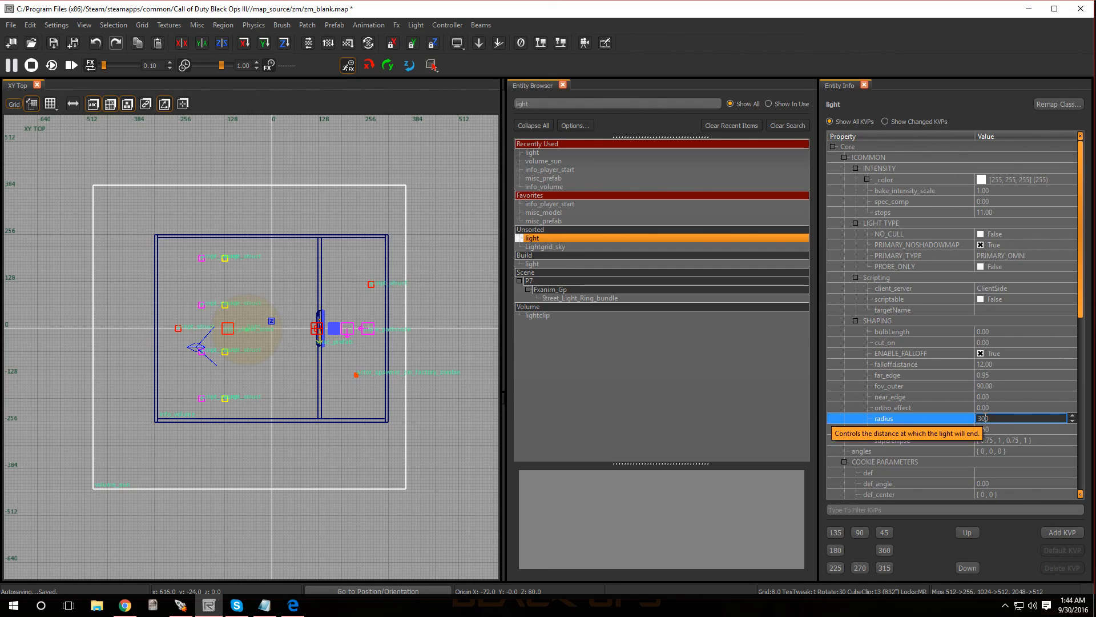
key(Return)
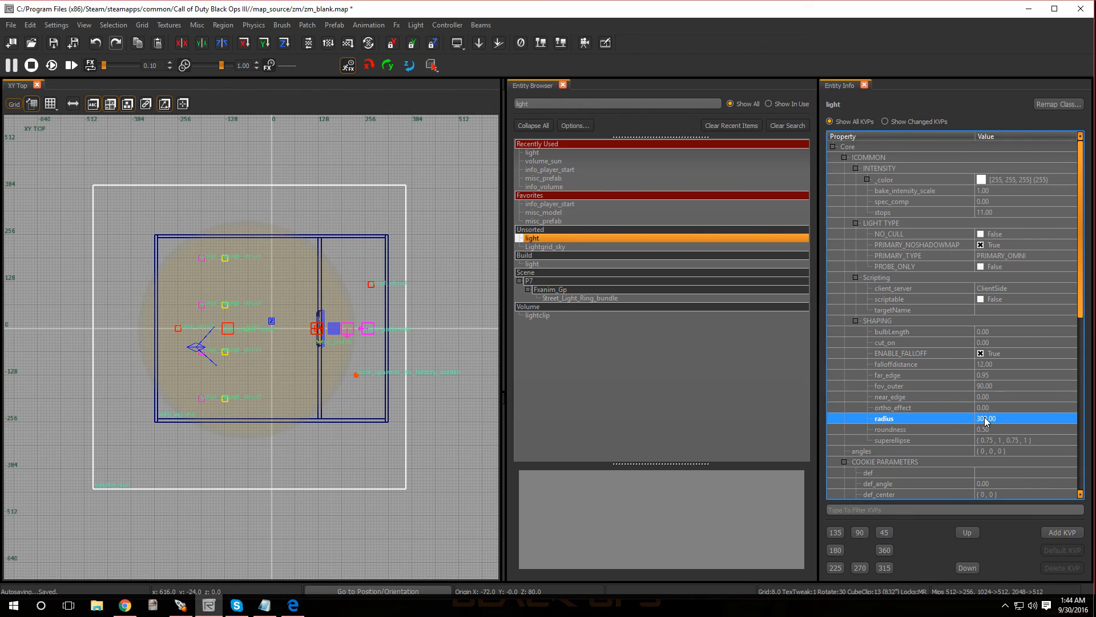
- Raise the light in the front view to a Z origin of about 136, below the ceiling, and deselect it
key(ctrl+Tab)
scroll(235, 372, up, 3)
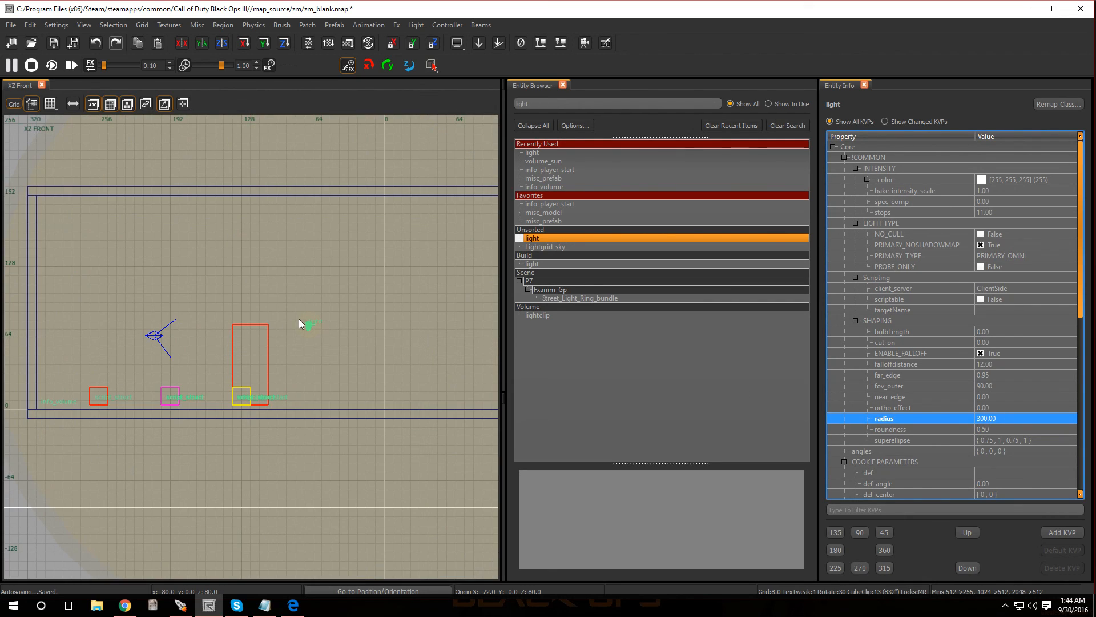
drag(309, 323, 315, 273)
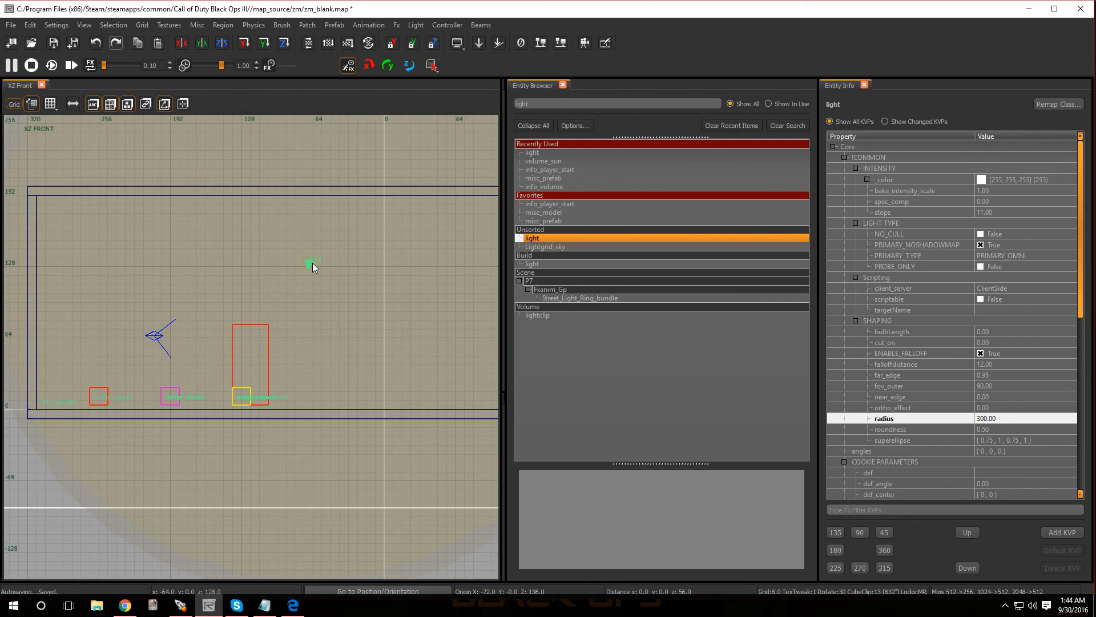
key(Escape)
- Save the zm_blank map
right_drag(297, 310, 276, 341)
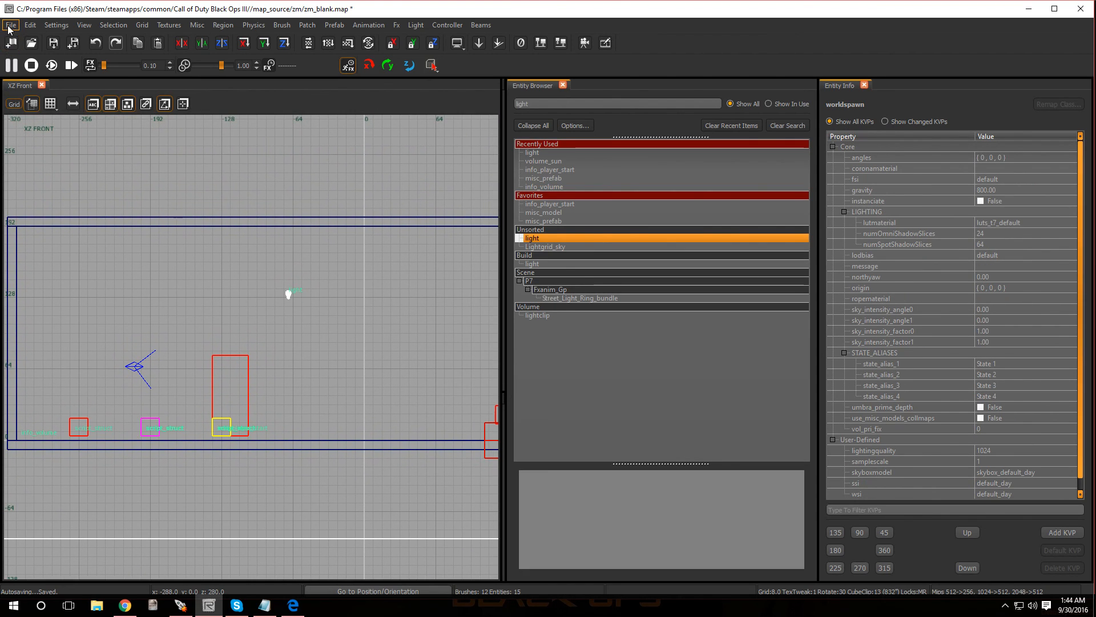
click(10, 26)
click(25, 64)
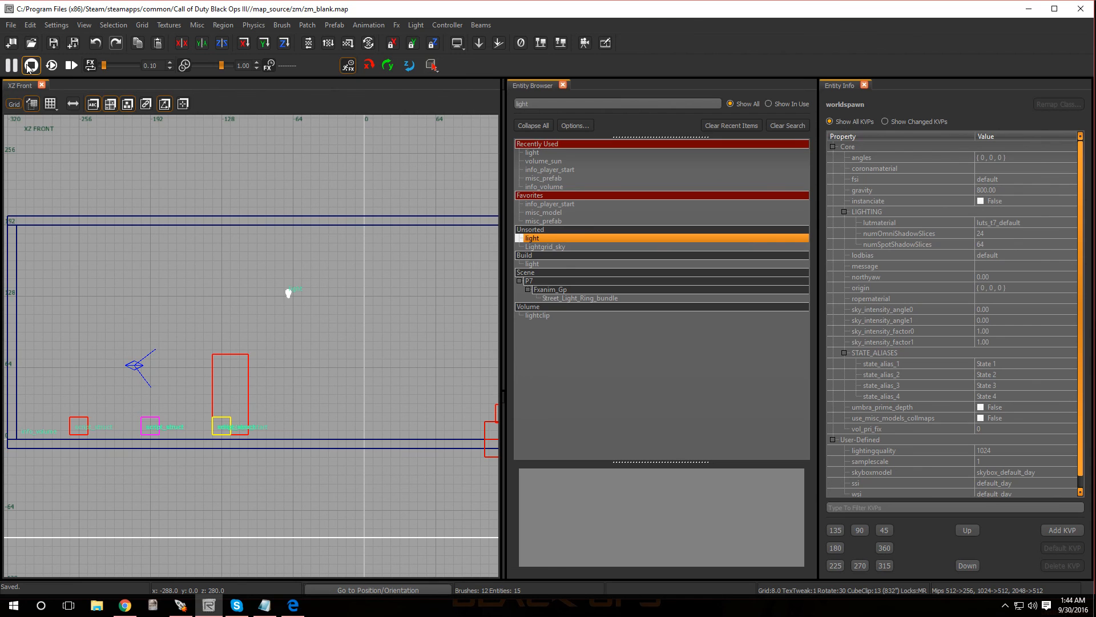
- Close Radiant and build zm_blank in the Mod Tools Launcher with Compile set to Full, Light set to High, and Link and Run enabled
click(1080, 9)
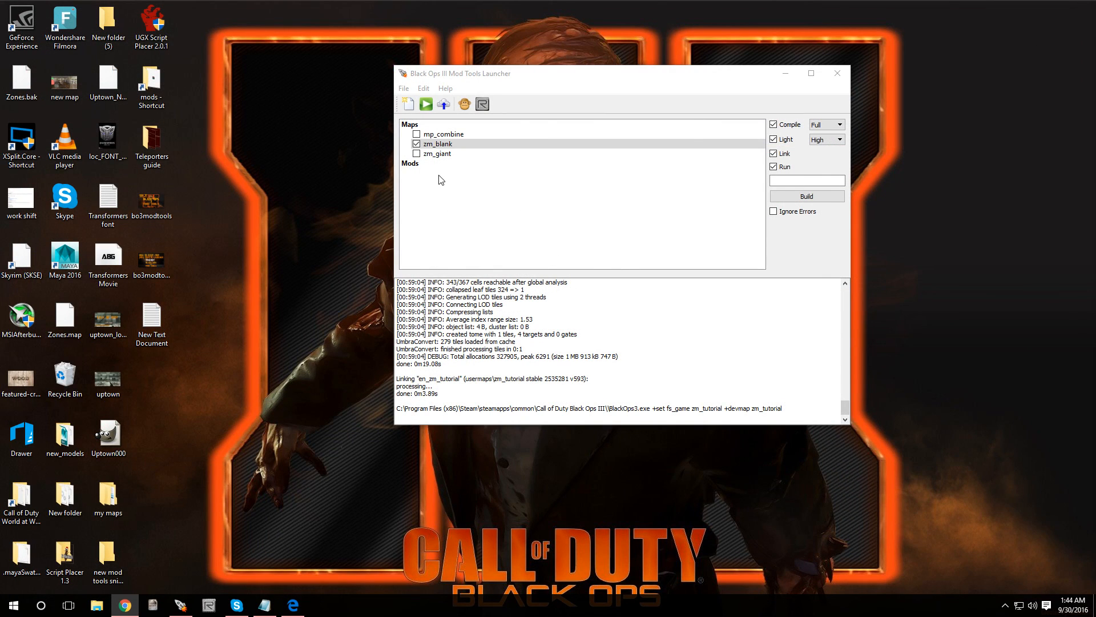
click(776, 122)
click(776, 123)
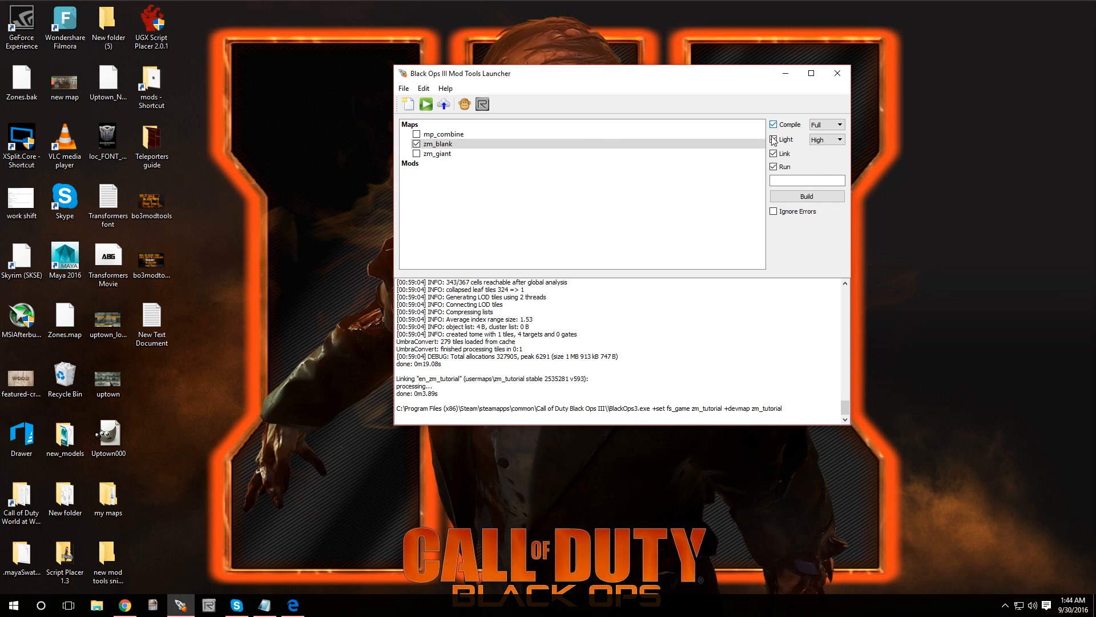
click(803, 197)
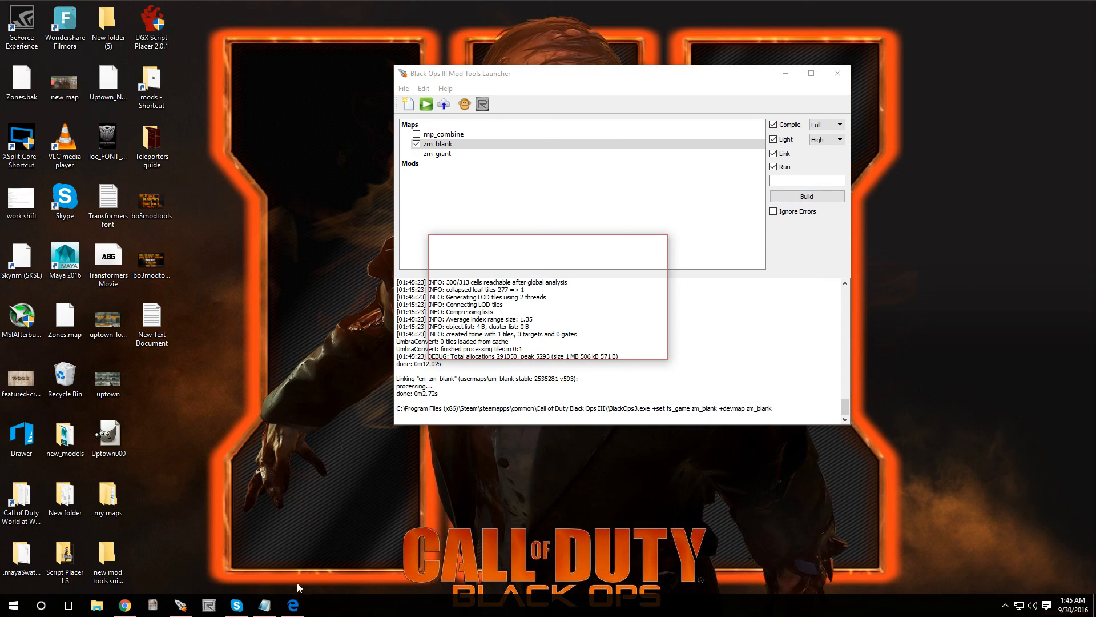
- Bring up Steam from the background apps and continue launching Black Ops III with the zm_blank map
click(1005, 607)
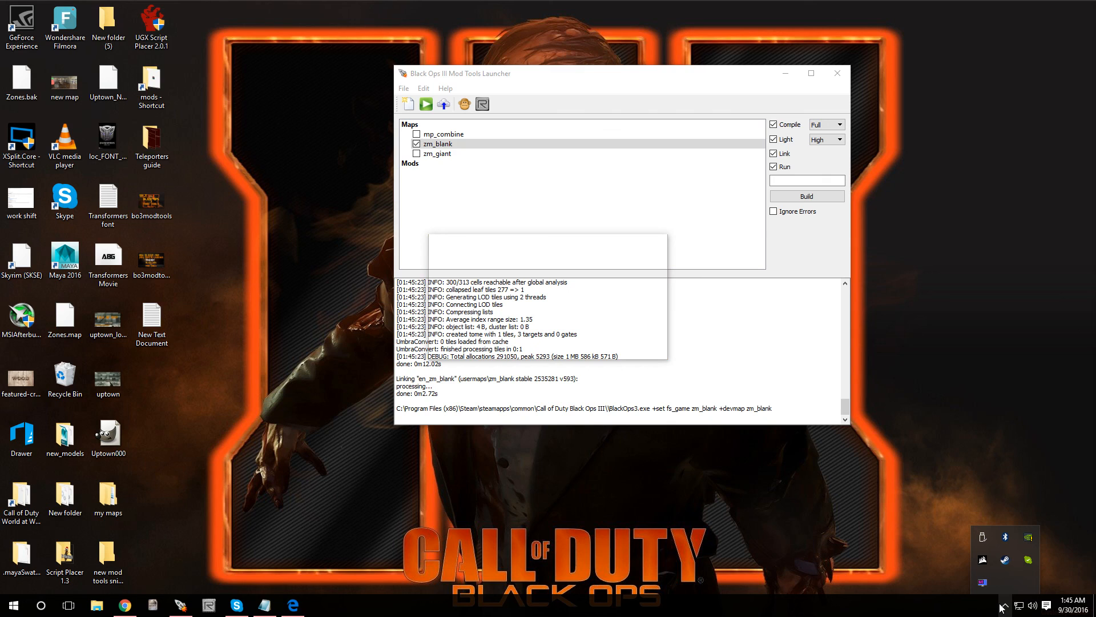
right_click(998, 561)
click(604, 346)
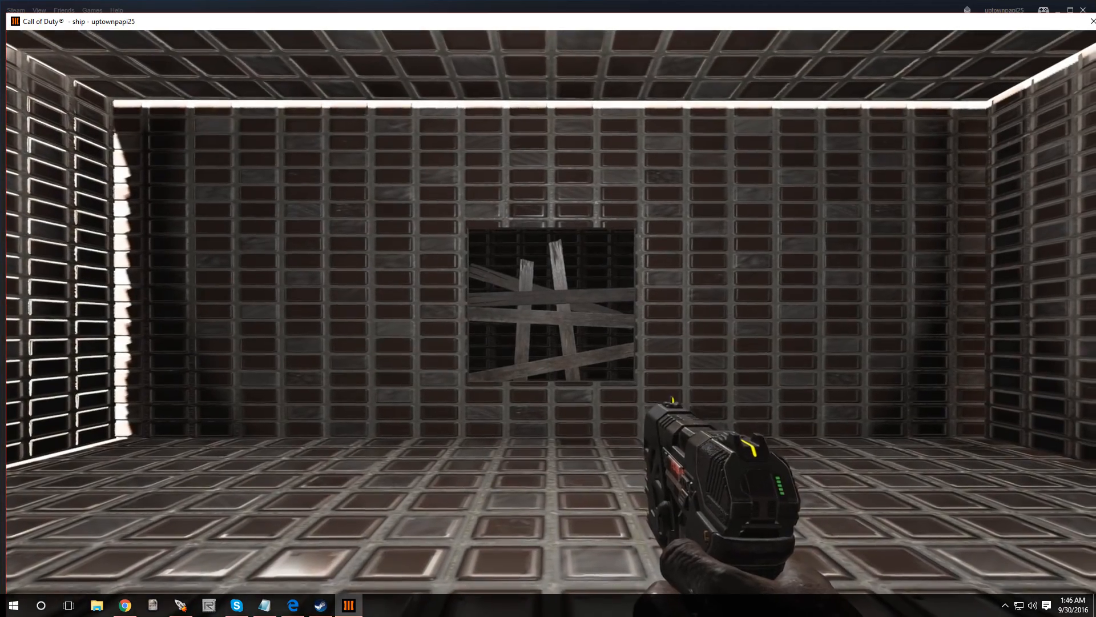
- Walk up to the barricaded window in the running map and check the zombie spawn area behind the boards
key(w)
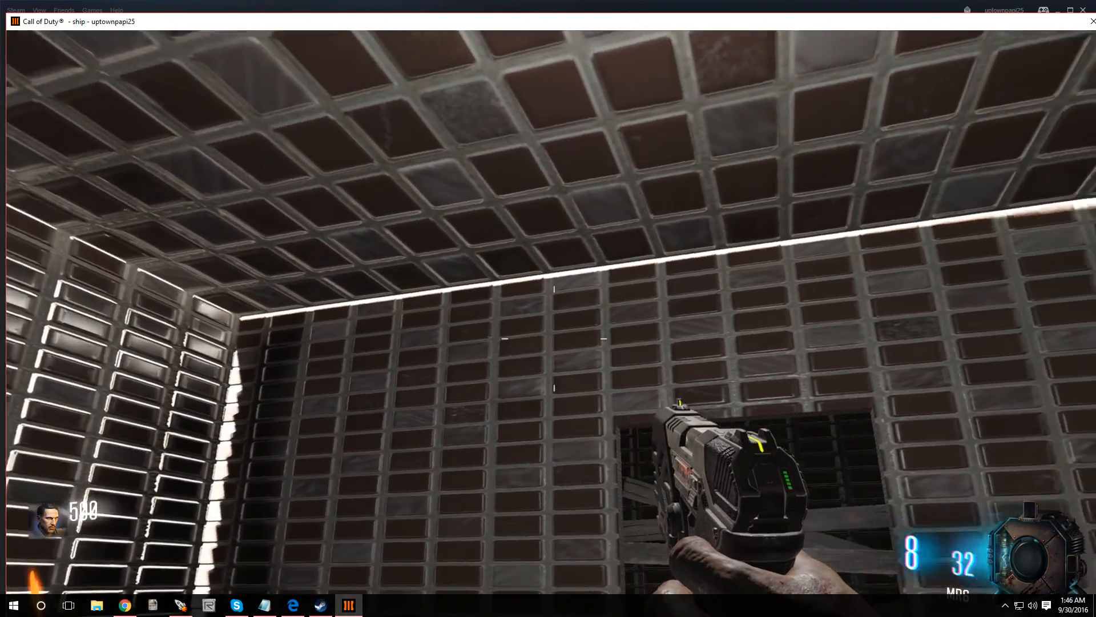
key(w)
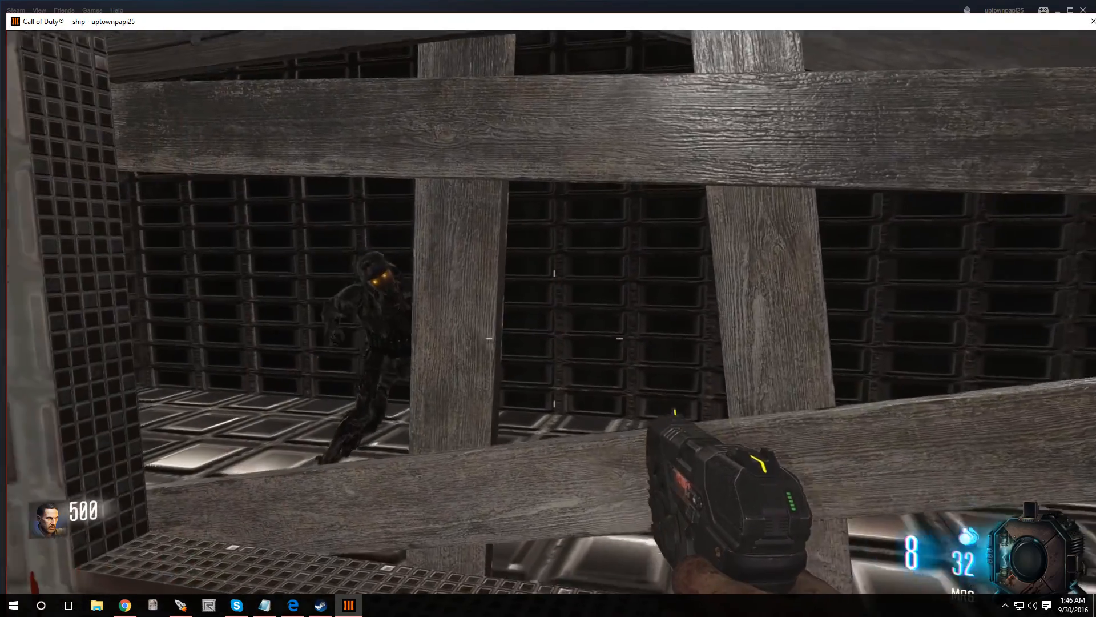
key(s)
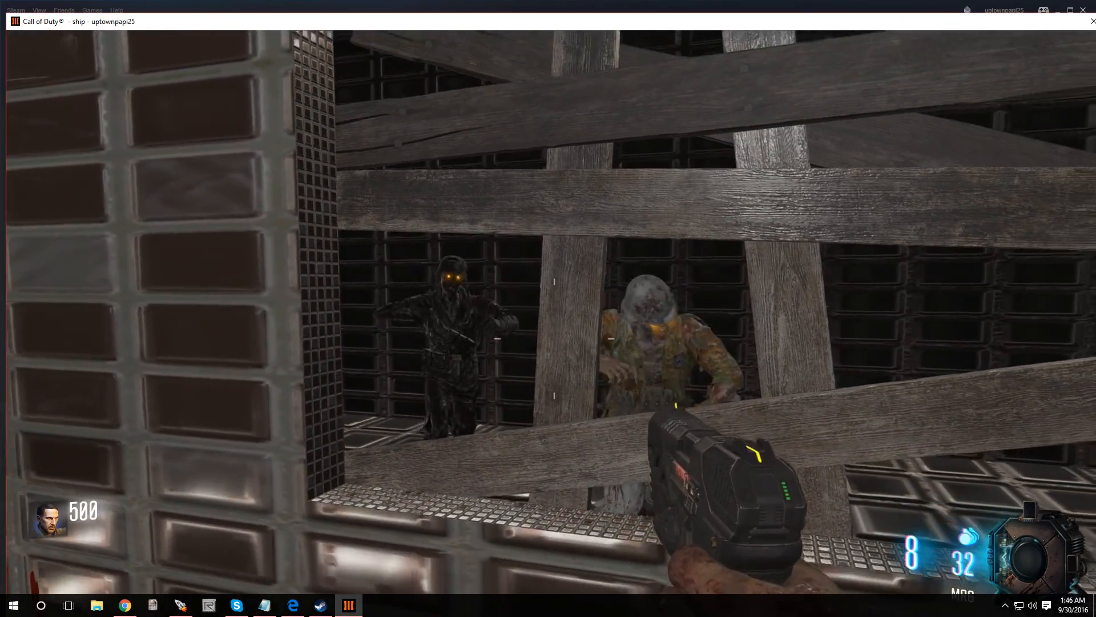